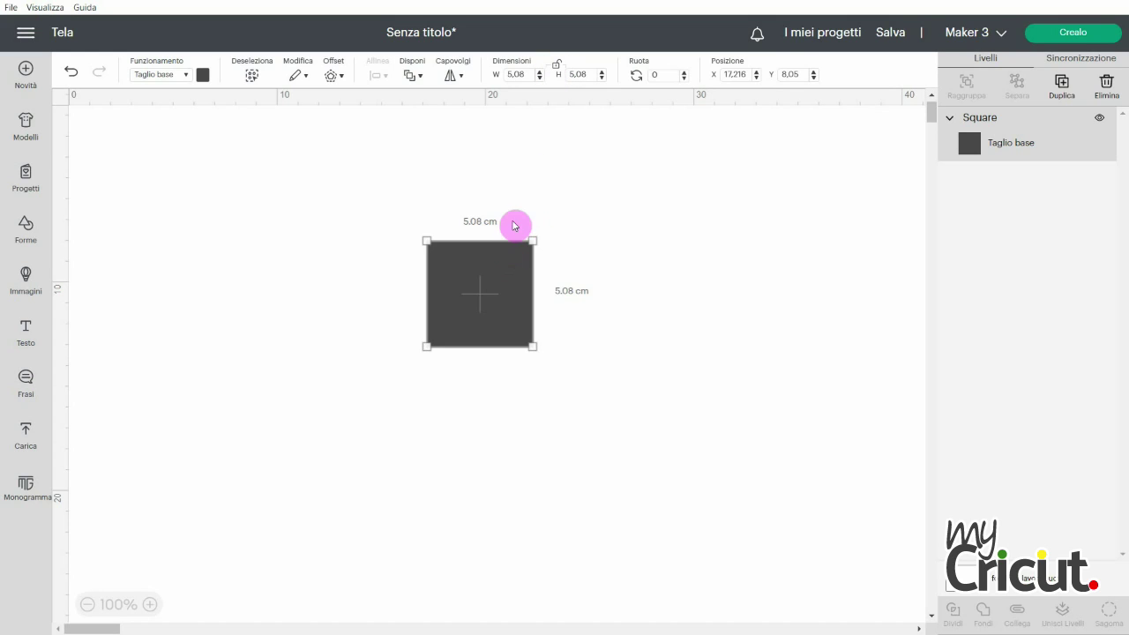
# - Resize the square to 14.6 cm wide by 21.1 cm high and move the resulting rectangle up toward the canvas centre
pyautogui.click(504, 74)
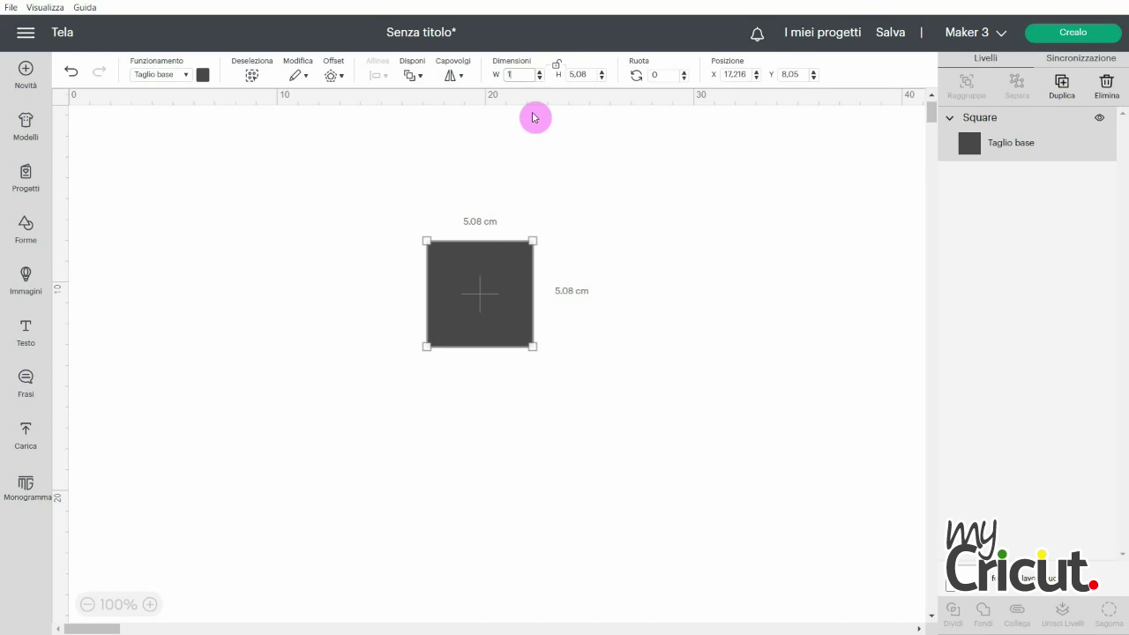
pyautogui.write('14,6')
pyautogui.press('Tab')
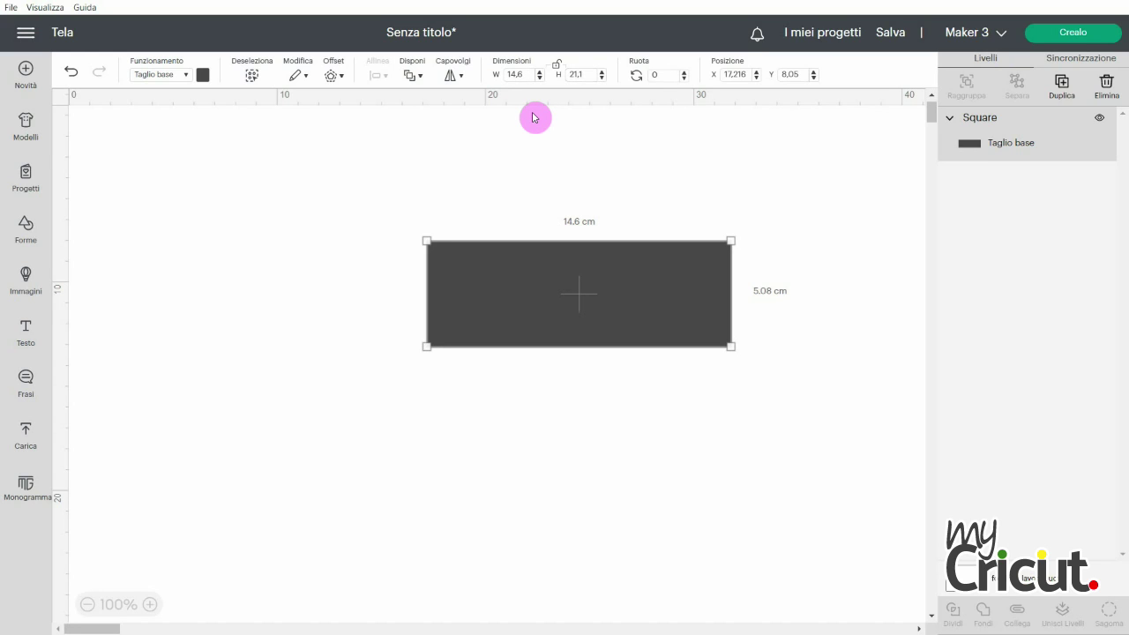
pyautogui.write('21,1')
pyautogui.press('Return')
pyautogui.moveTo(575, 336); pyautogui.dragTo(494, 240)
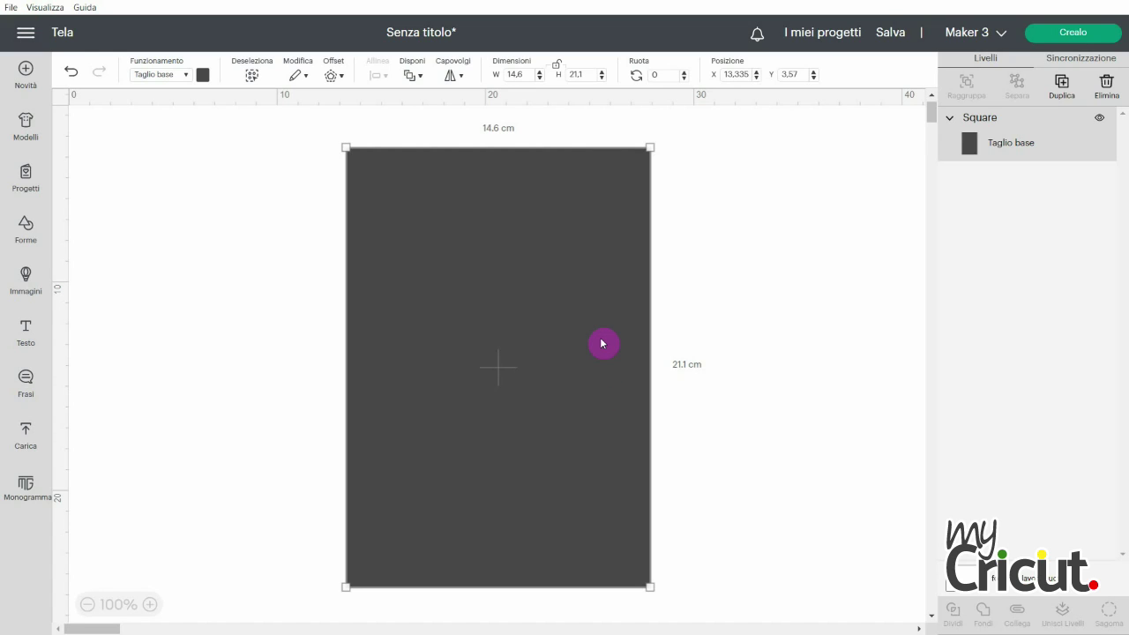
# - Recolour the rectangle light yellow (#fef59c) and deselect it
pyautogui.click(204, 79)
pyautogui.click(217, 138)
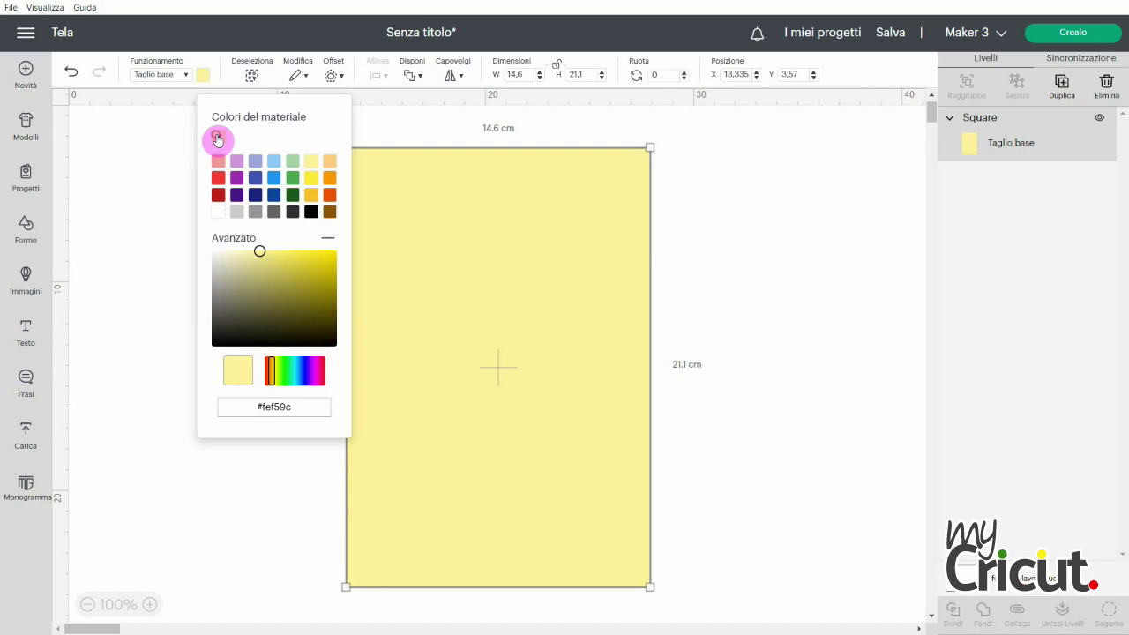
pyautogui.click(747, 251)
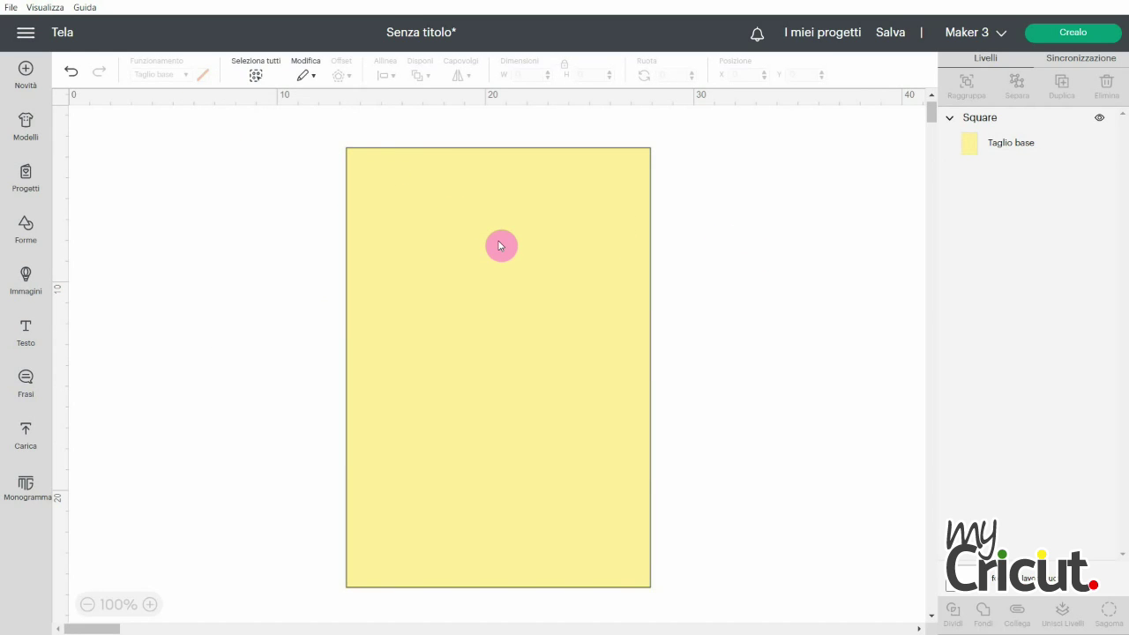
# - Insert a trapezoid shape and place it on the empty canvas to the right of the yellow rectangle
pyautogui.click(27, 231)
pyautogui.scroll(-10, 147, 373)
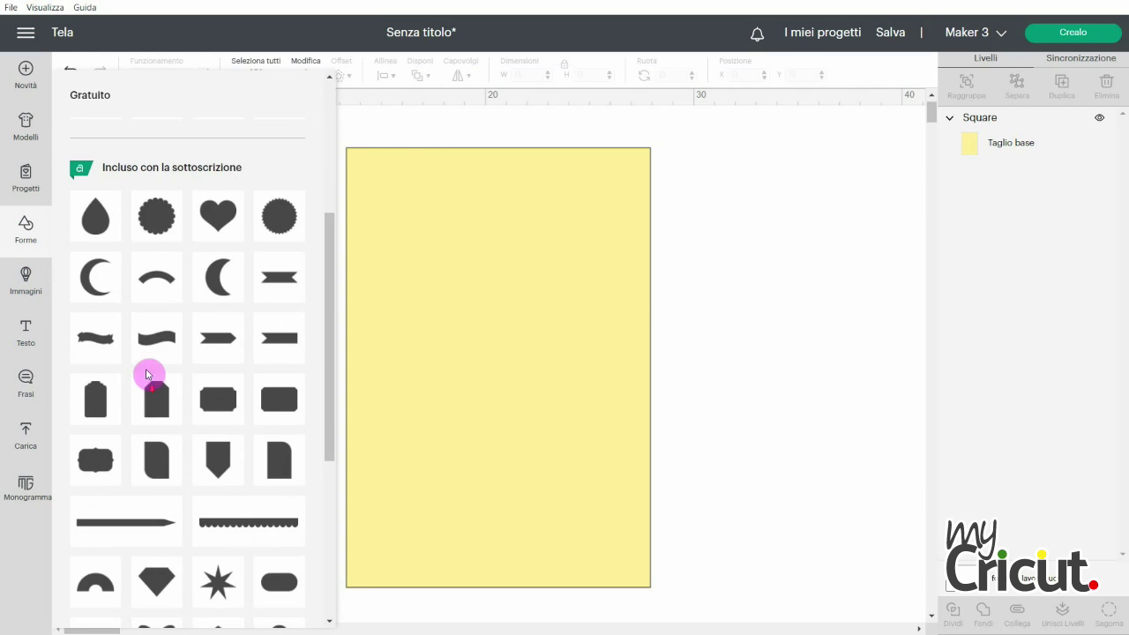
pyautogui.click(97, 296)
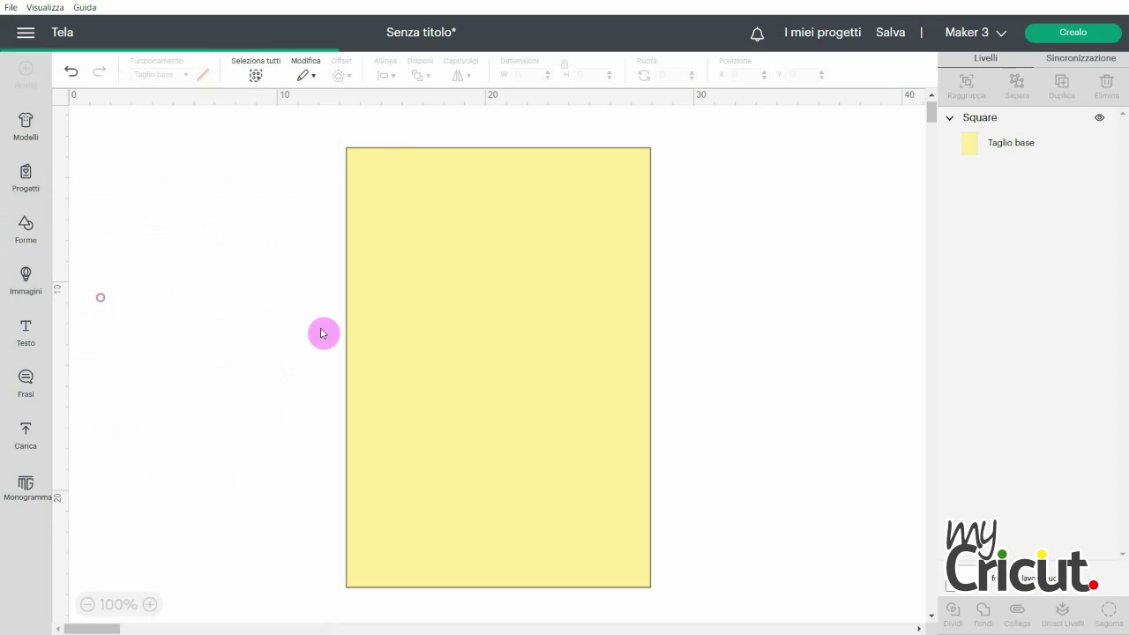
pyautogui.moveTo(202, 202); pyautogui.dragTo(798, 259)
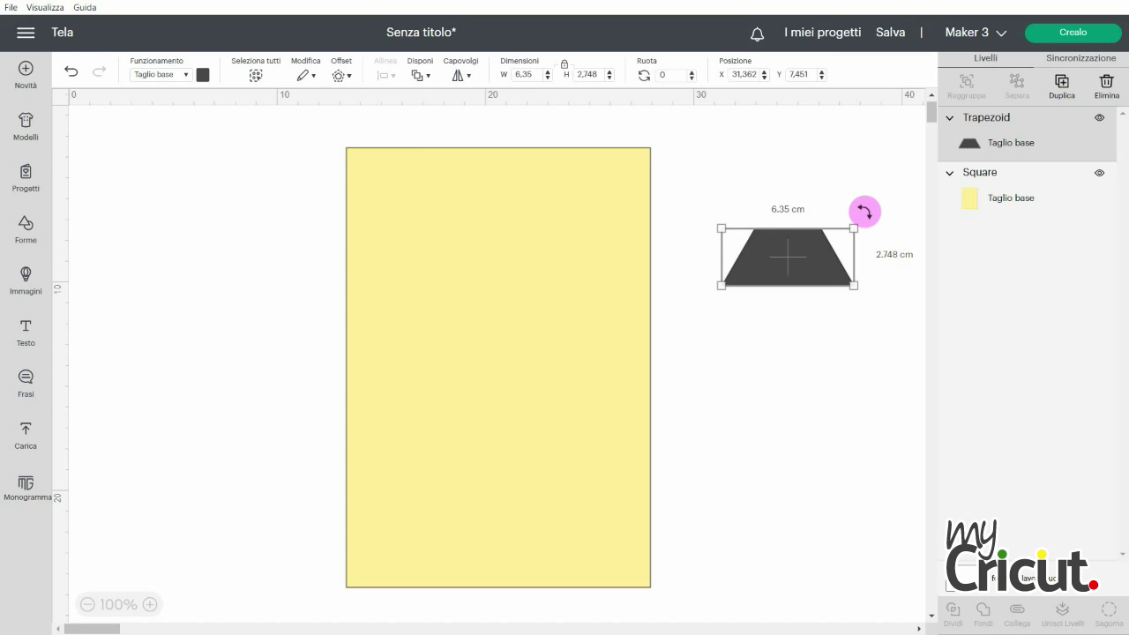
# - Rotate the trapezoid to exactly 90 degrees so its long side faces the rectangle
pyautogui.moveTo(867, 213); pyautogui.dragTo(832, 344)
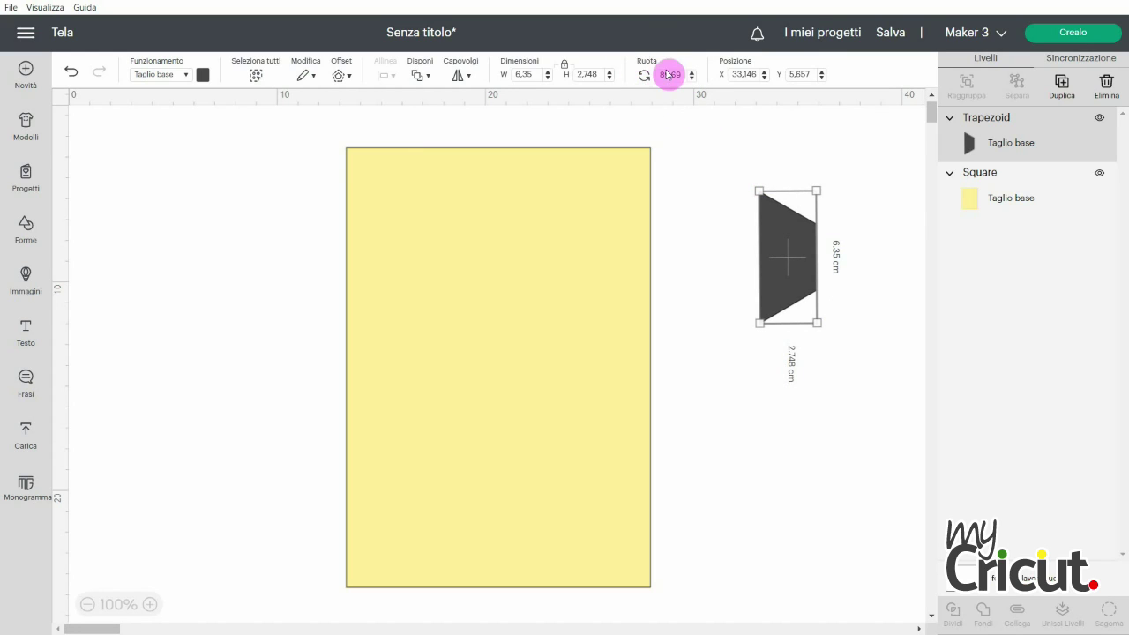
pyautogui.moveTo(679, 75); pyautogui.dragTo(643, 76)
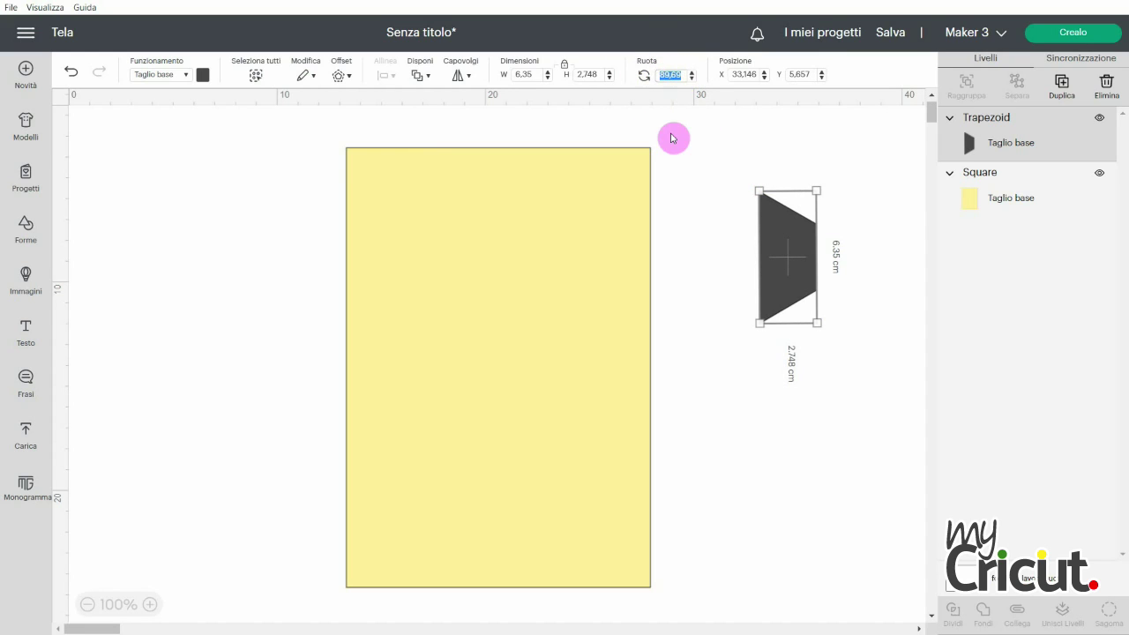
pyautogui.write('90')
pyautogui.press('Return')
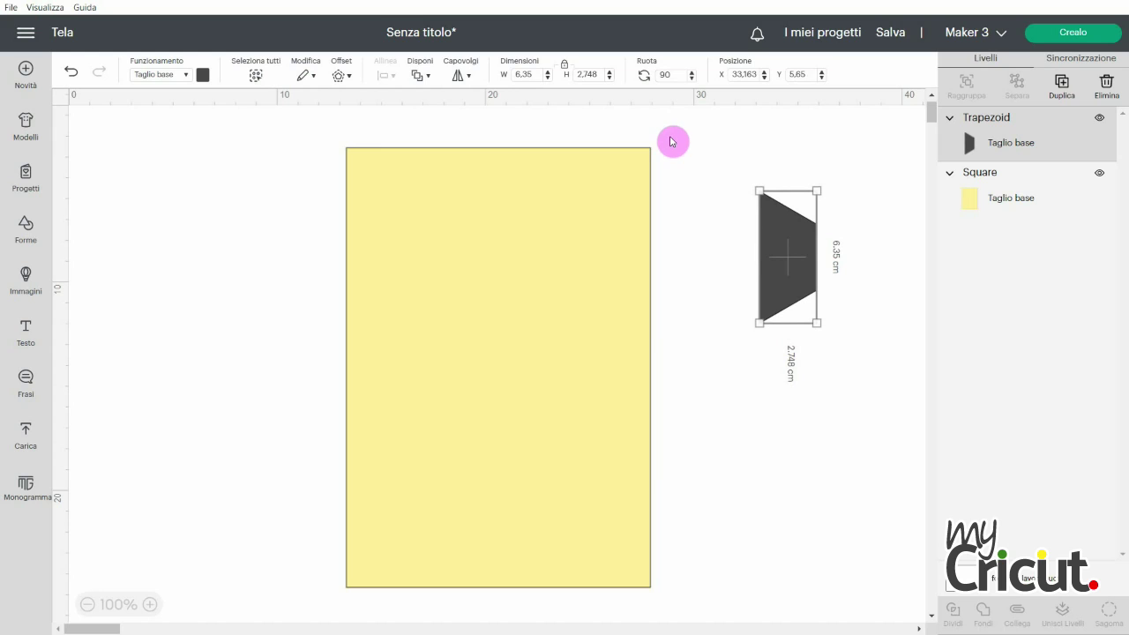
# - Recolour the trapezoid with the same light yellow (#fef59c) as the rectangle
pyautogui.click(202, 76)
pyautogui.click(220, 138)
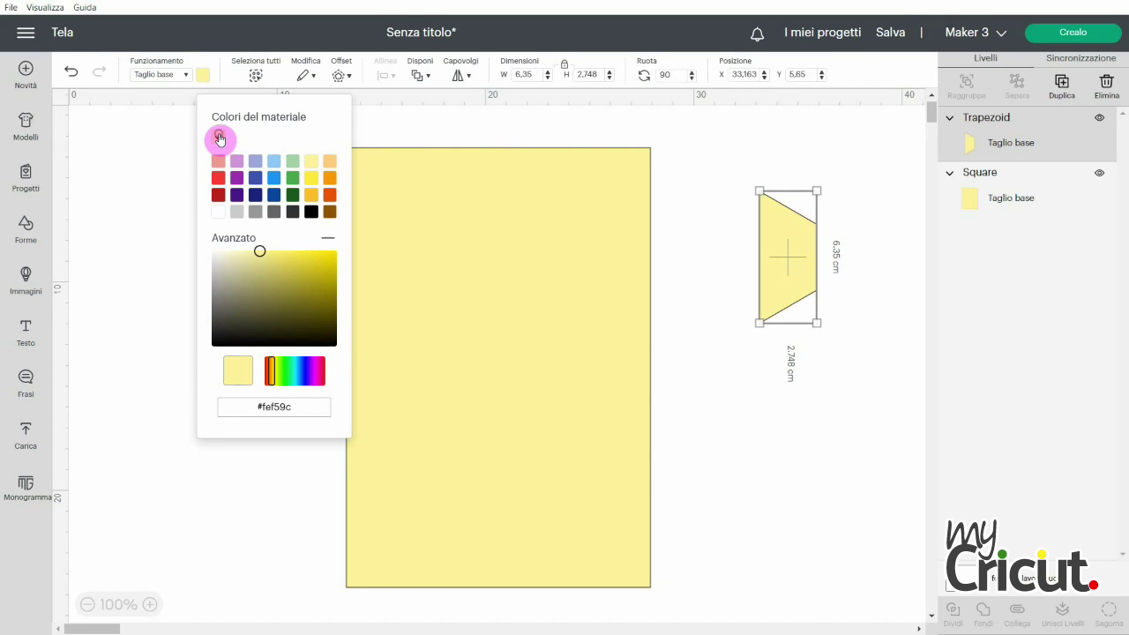
pyautogui.click(795, 255)
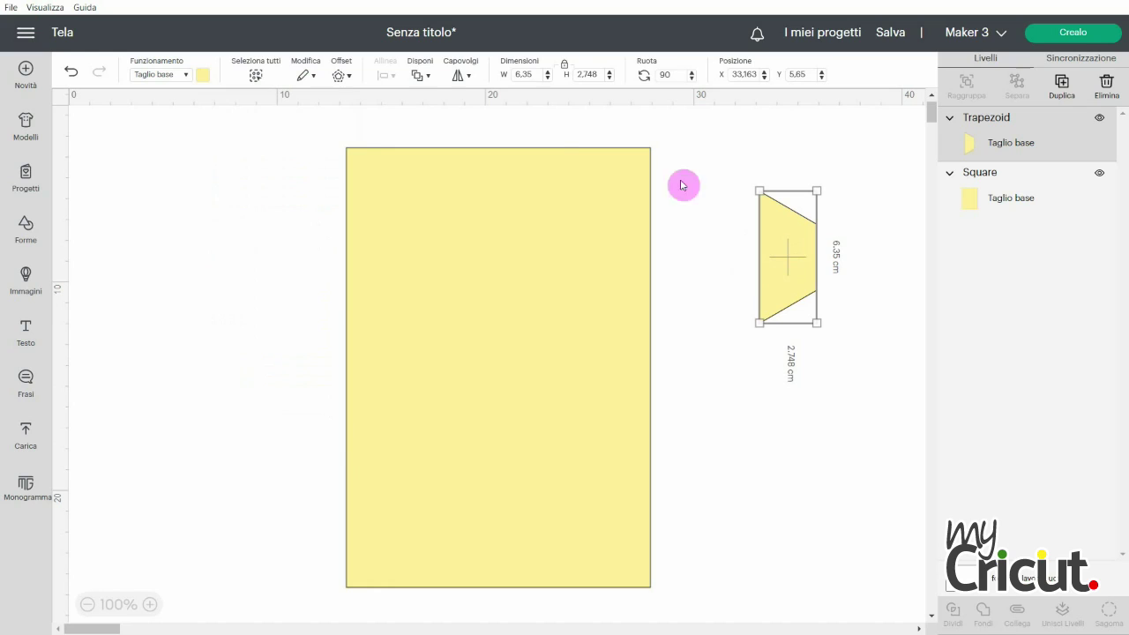
# - Unlock the trapezoid's proportions, size it 2.5 cm wide by 21.1 cm high, and attach it to the rectangle's right edge
pyautogui.click(565, 69)
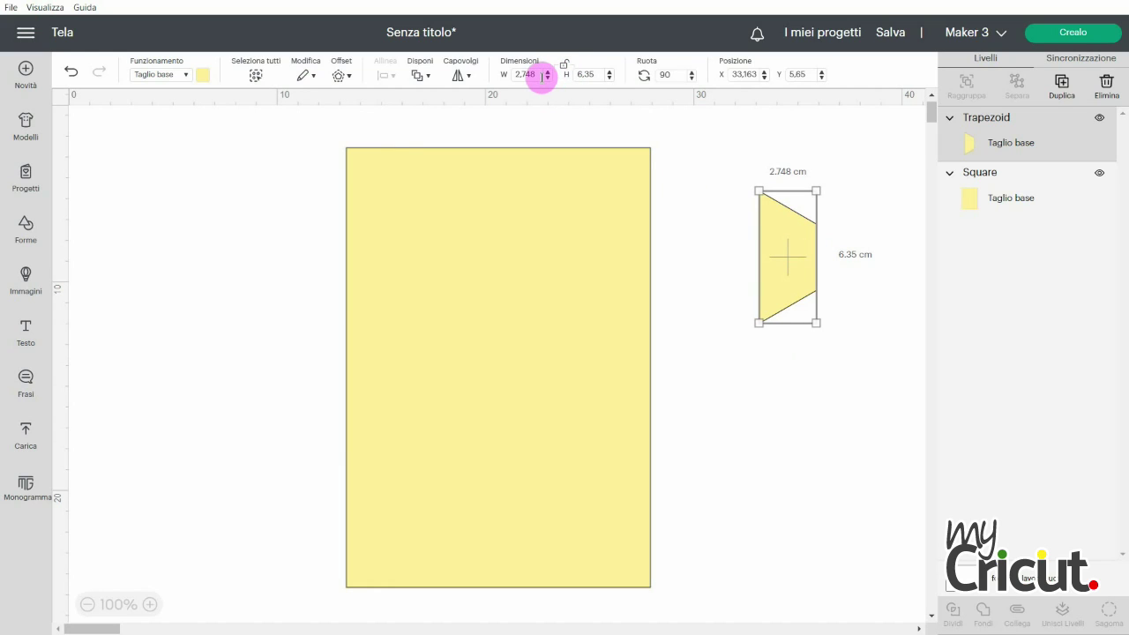
pyautogui.click(598, 77)
pyautogui.doubleClick(600, 76)
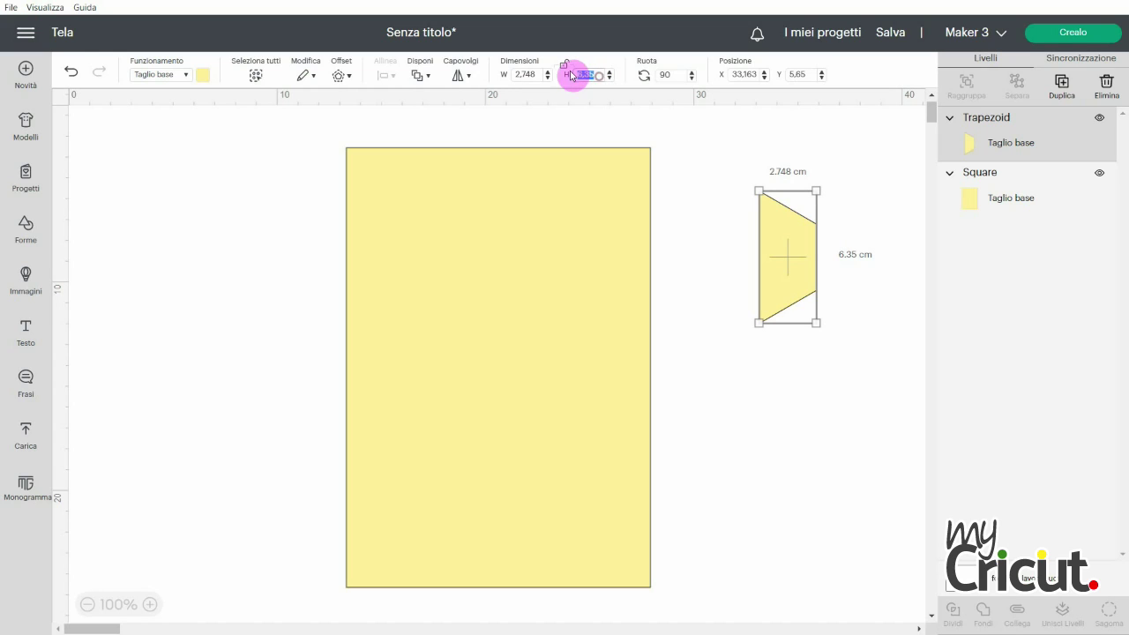
pyautogui.press('Return')
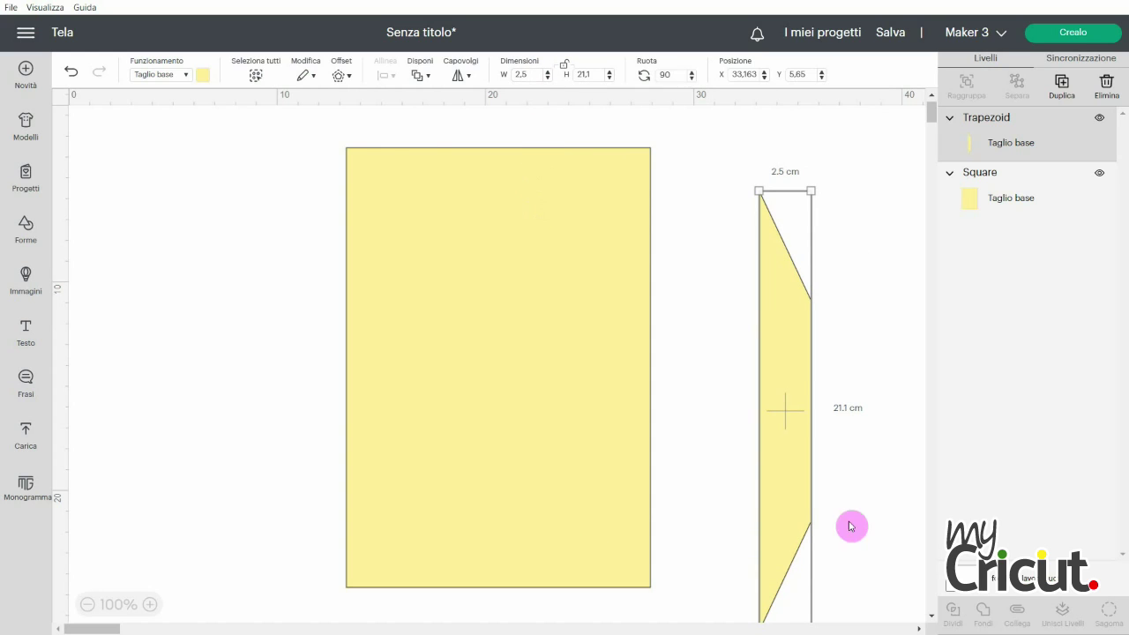
pyautogui.moveTo(773, 438); pyautogui.dragTo(667, 398)
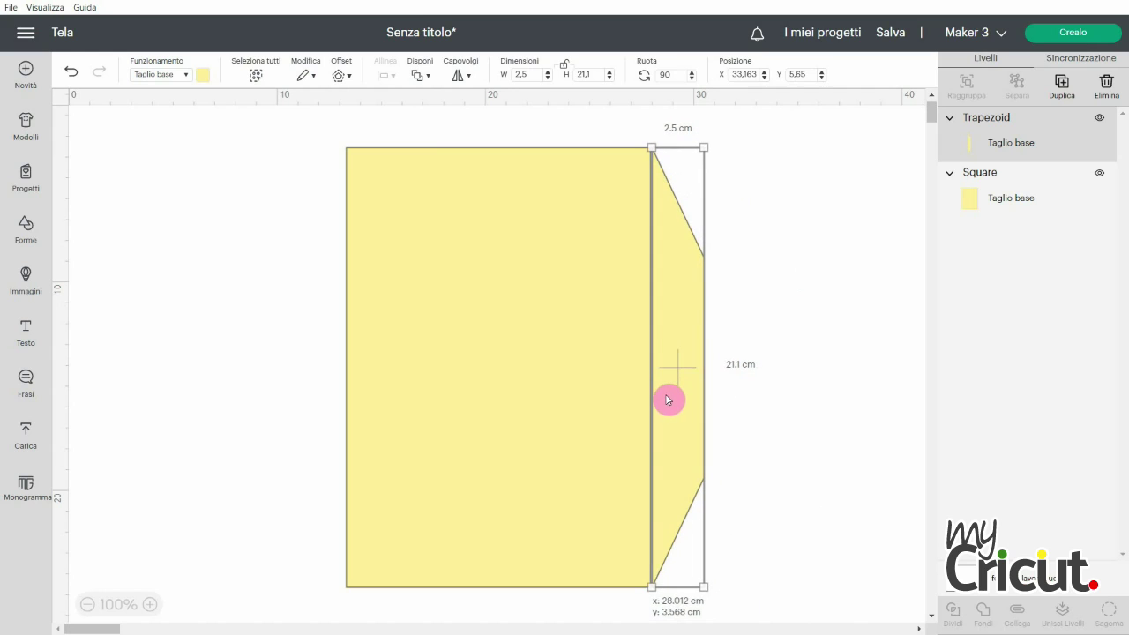
# - Duplicate the trapezoid flap and flip the copy horizontally
pyautogui.click(1060, 81)
pyautogui.moveTo(181, 350); pyautogui.dragTo(226, 275)
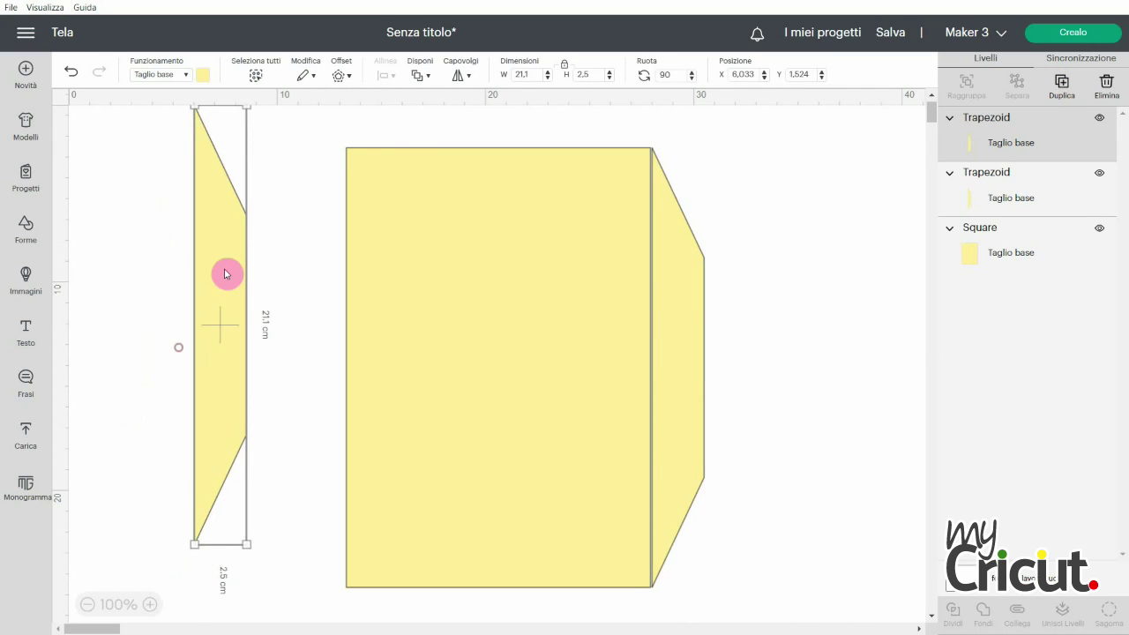
pyautogui.click(460, 76)
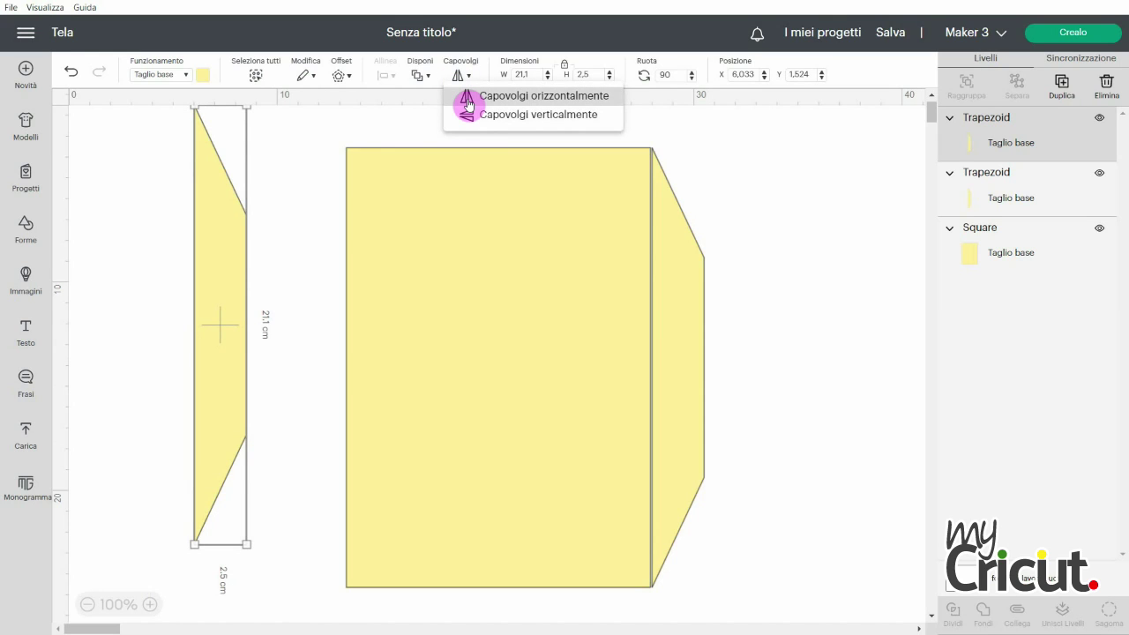
pyautogui.click(468, 104)
# - Place the mirrored flap in the free area left of the rectangle and nudge the original flap flush against the rectangle's right edge
pyautogui.moveTo(217, 291); pyautogui.dragTo(188, 300)
pyautogui.click(695, 332)
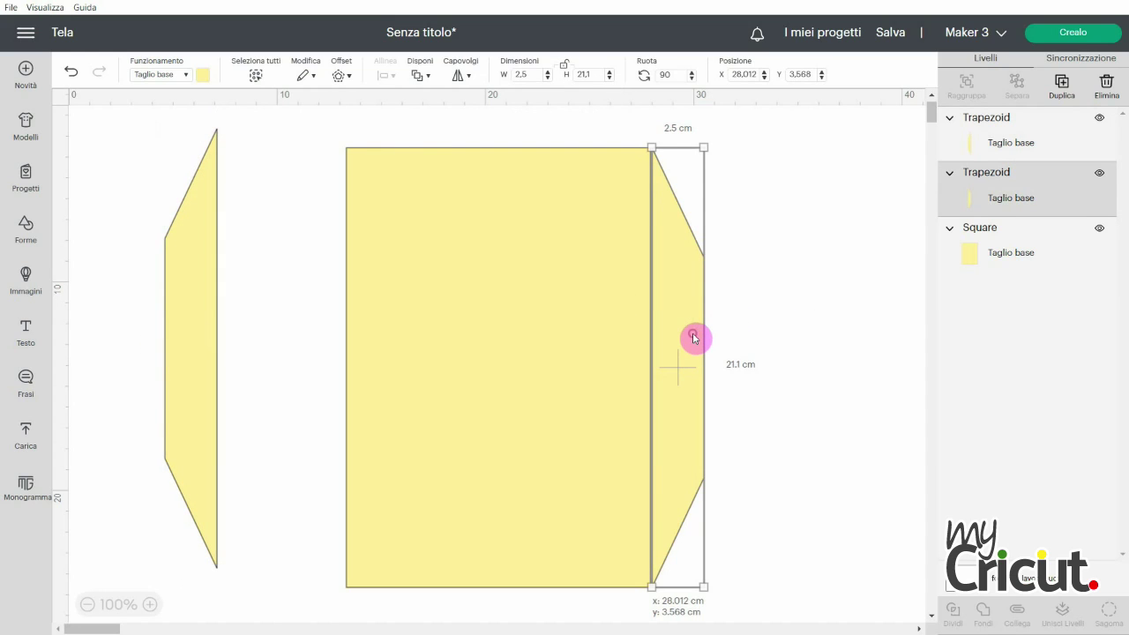
pyautogui.moveTo(692, 337); pyautogui.dragTo(692, 337)
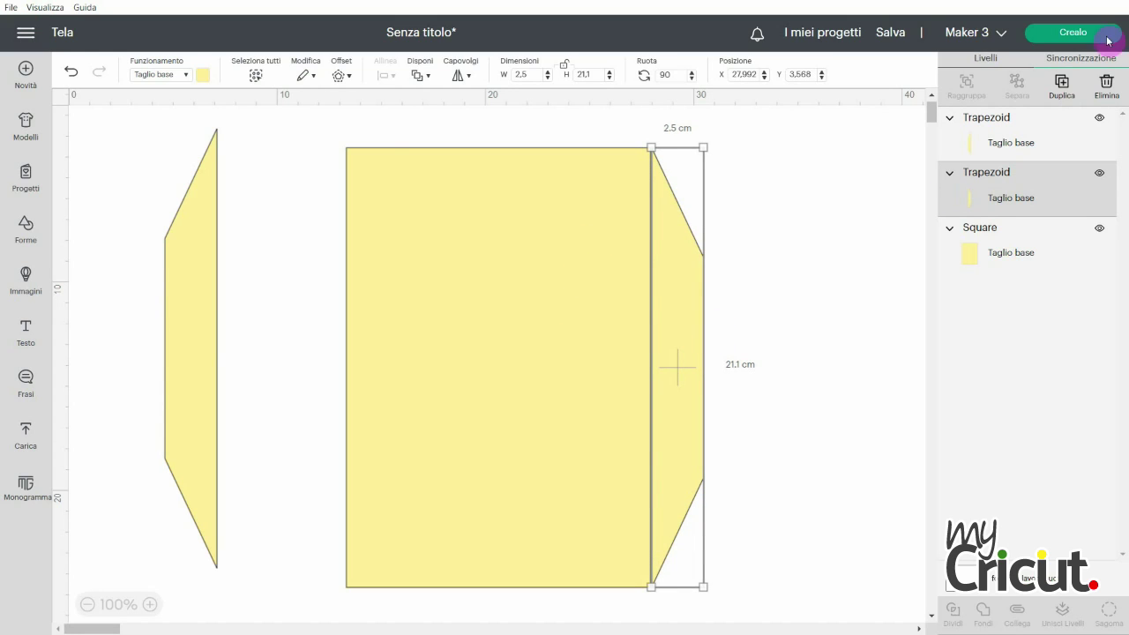
# - Duplicate the side flap again, move the copy over the rectangle, and set its rotation to 0 degrees
pyautogui.click(1058, 88)
pyautogui.moveTo(212, 282); pyautogui.dragTo(453, 259)
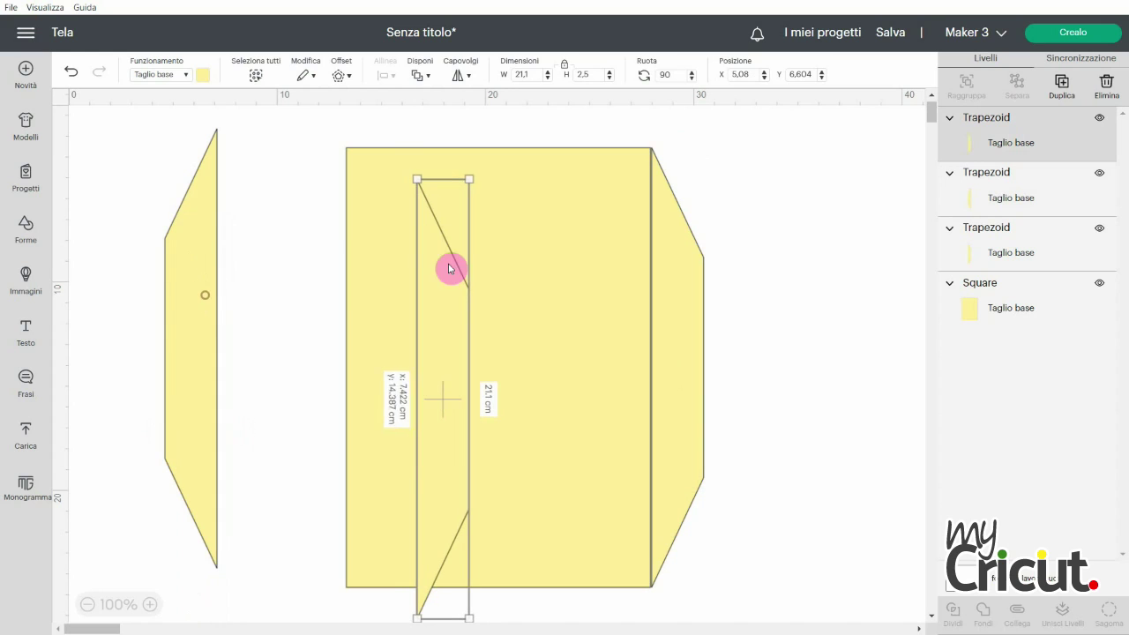
pyautogui.moveTo(480, 169); pyautogui.dragTo(228, 357)
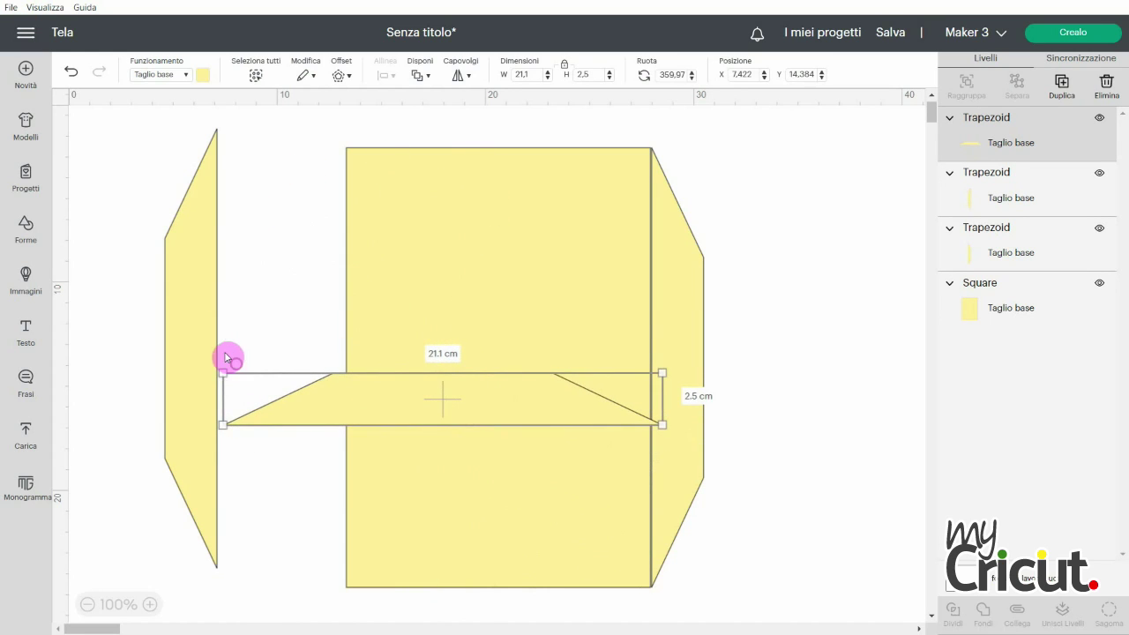
pyautogui.moveTo(657, 74); pyautogui.dragTo(719, 83)
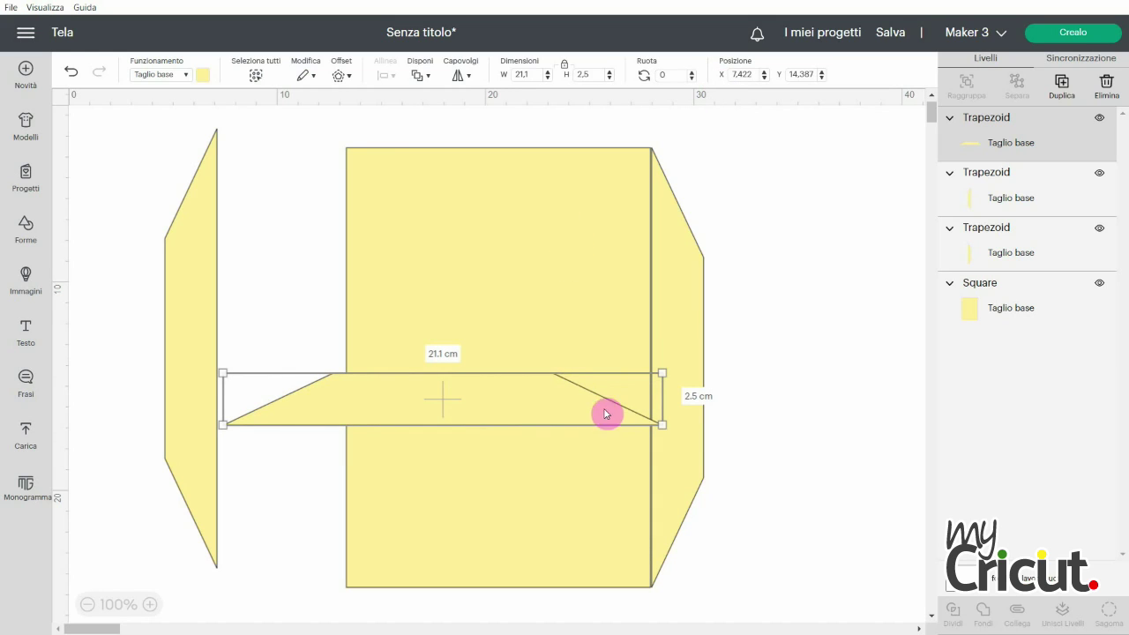
# - Unlock the horizontal flap's proportions and set its width to 14.6 cm to match the rectangle
pyautogui.click(522, 208)
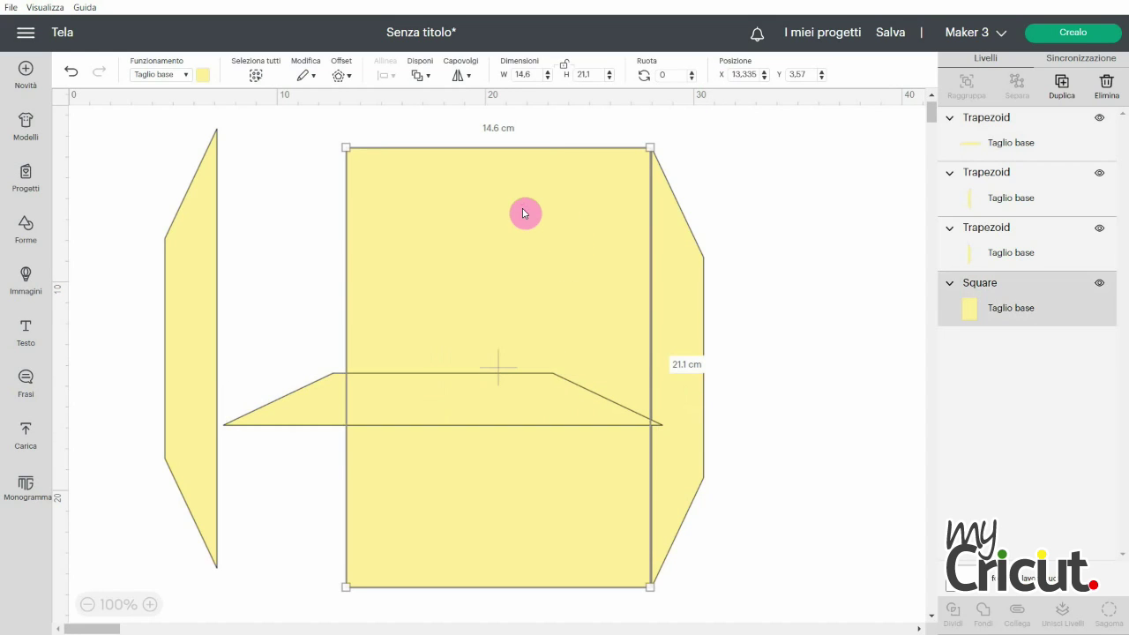
pyautogui.click(507, 406)
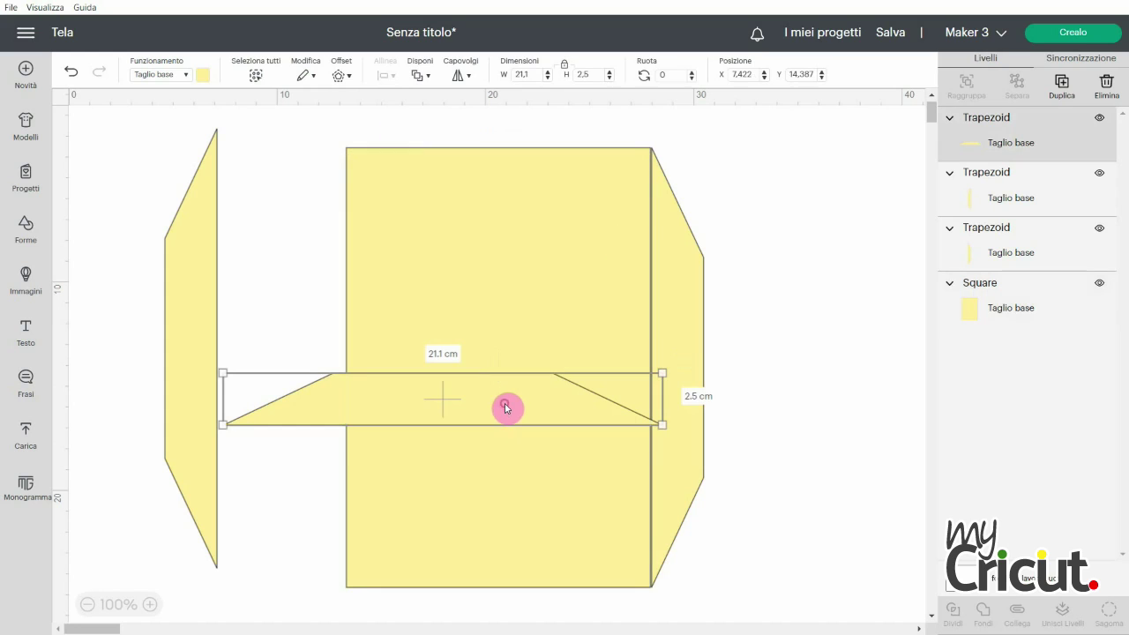
pyautogui.click(563, 68)
pyautogui.click(533, 75)
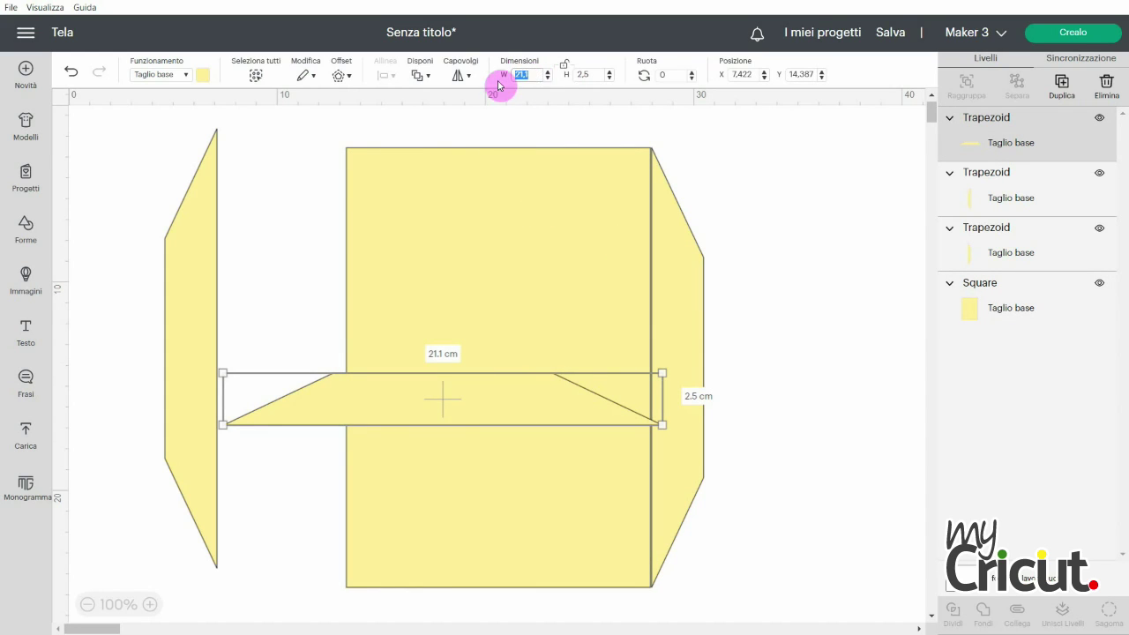
pyautogui.write('14,6')
pyautogui.press('Return')
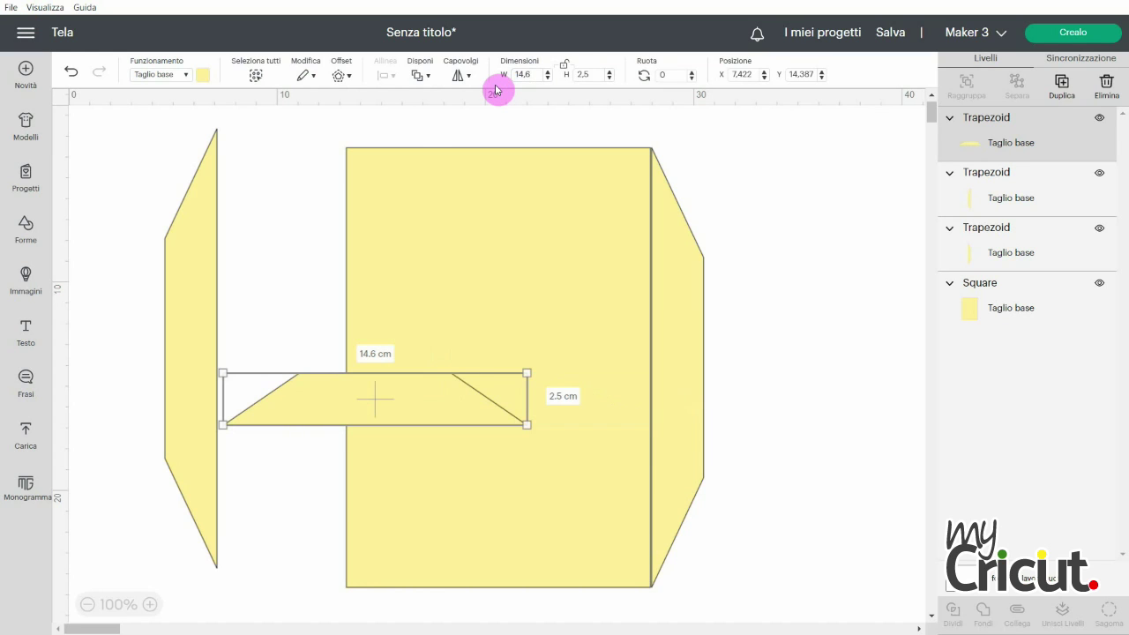
# - Align the 14.6 cm flap flush along the rectangle's top edge
pyautogui.moveTo(445, 413); pyautogui.dragTo(588, 129)
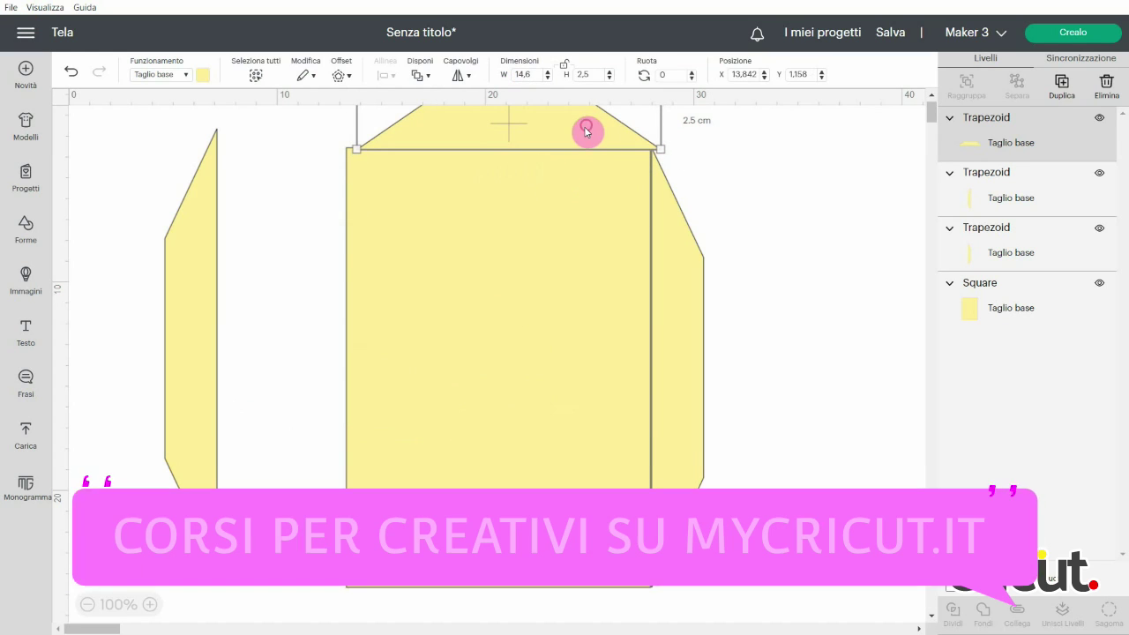
pyautogui.click(87, 604)
pyautogui.click(474, 143)
pyautogui.moveTo(474, 142); pyautogui.dragTo(463, 138)
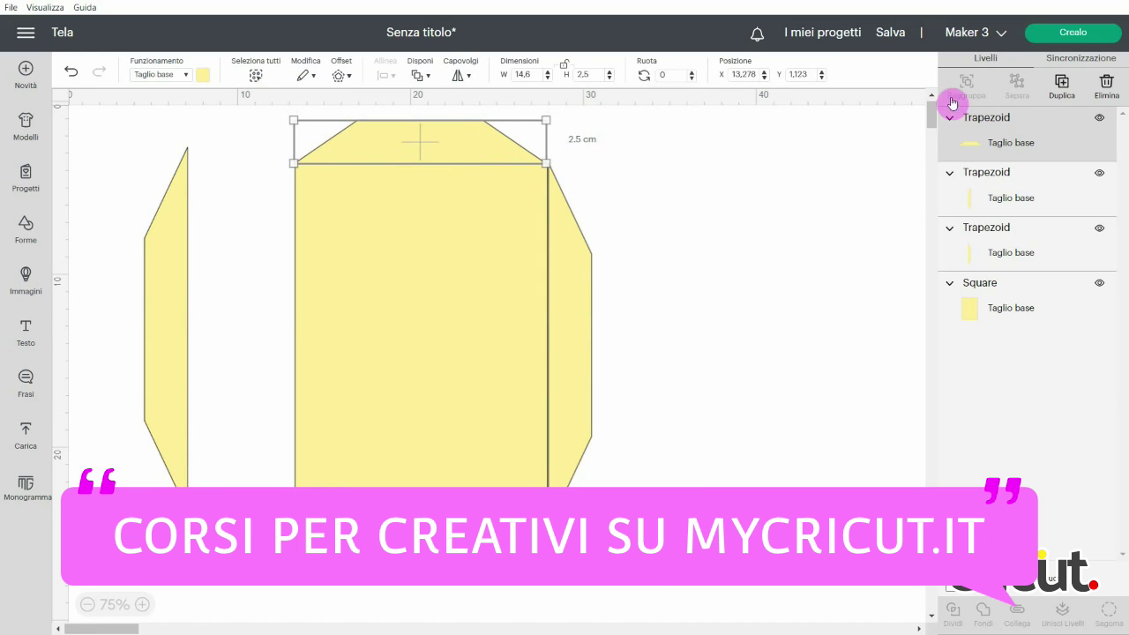
# - Duplicate the top flap, flip the copy vertically, and align it along the rectangle's bottom edge
pyautogui.hotkey('ctrl', 'v')
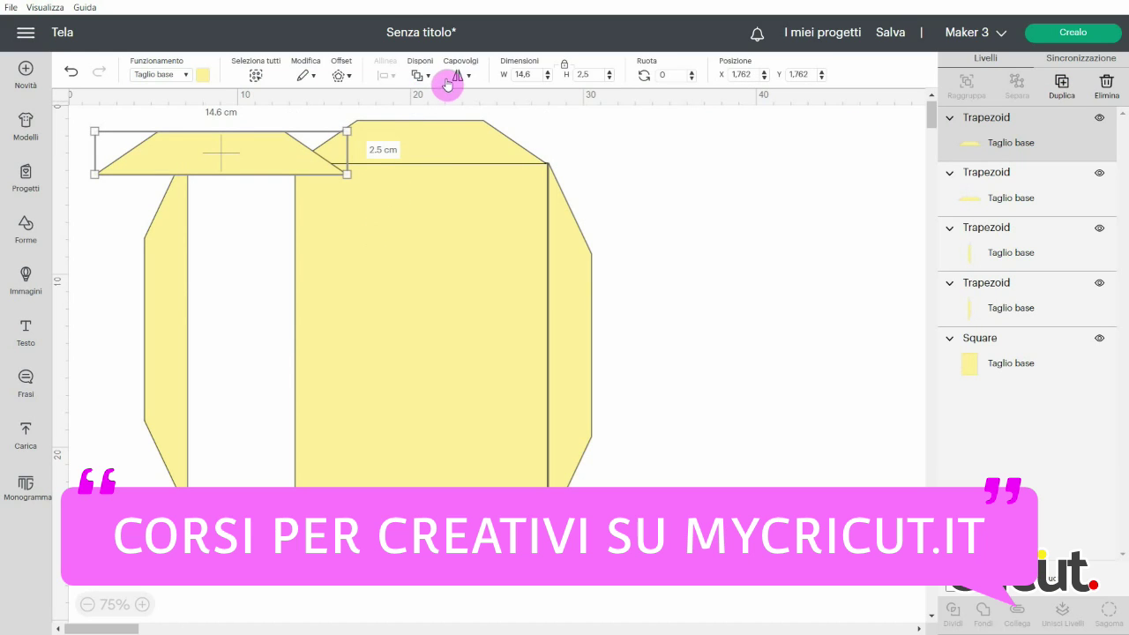
pyautogui.click(458, 75)
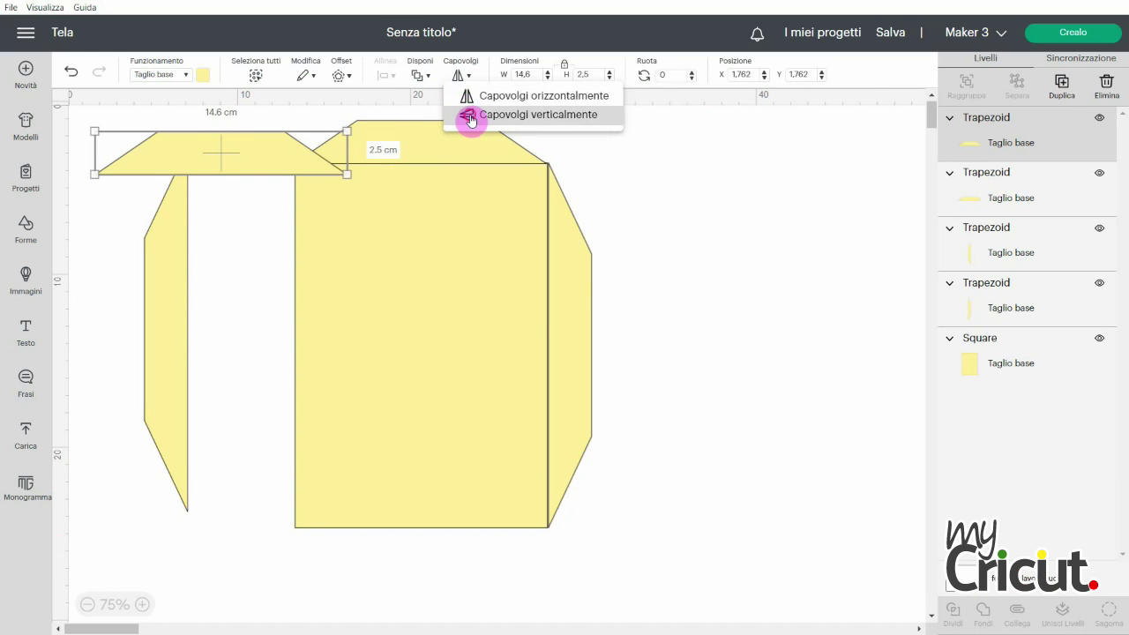
pyautogui.click(467, 115)
pyautogui.moveTo(250, 150); pyautogui.dragTo(449, 539)
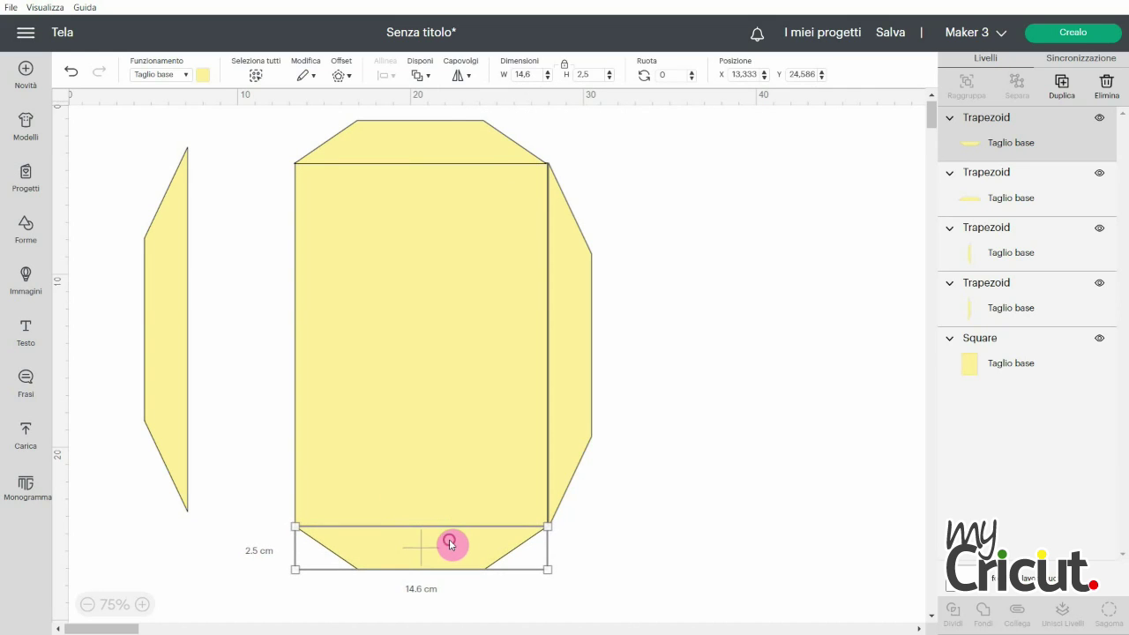
# - Insert a new square and place it over the yellow rectangle, left of its centre
pyautogui.click(26, 234)
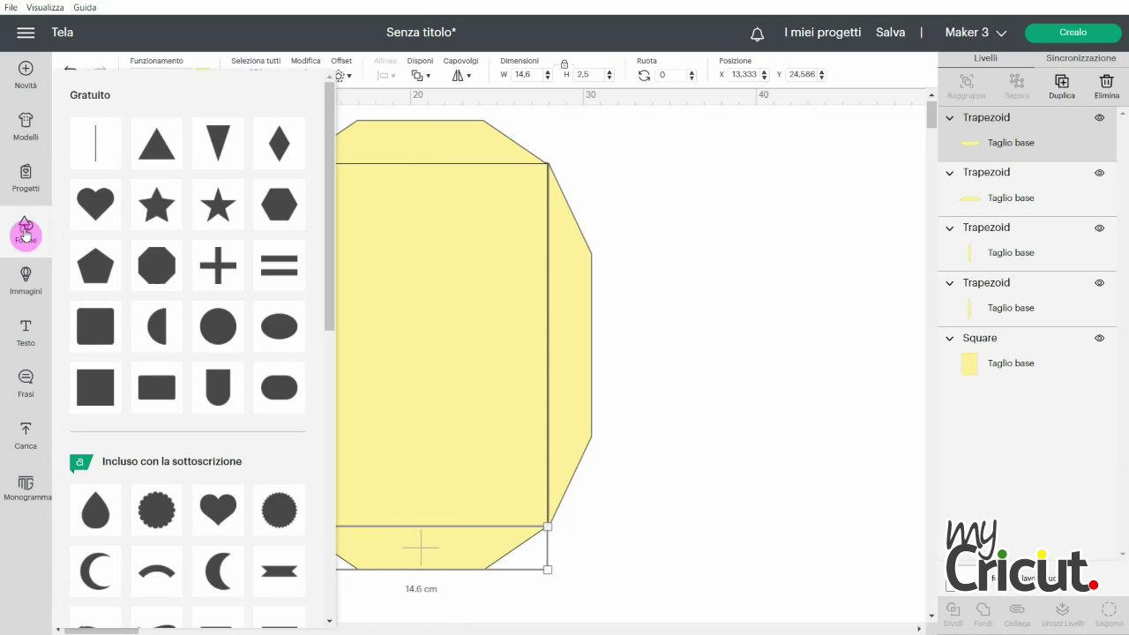
pyautogui.click(101, 398)
pyautogui.moveTo(161, 250); pyautogui.dragTo(371, 363)
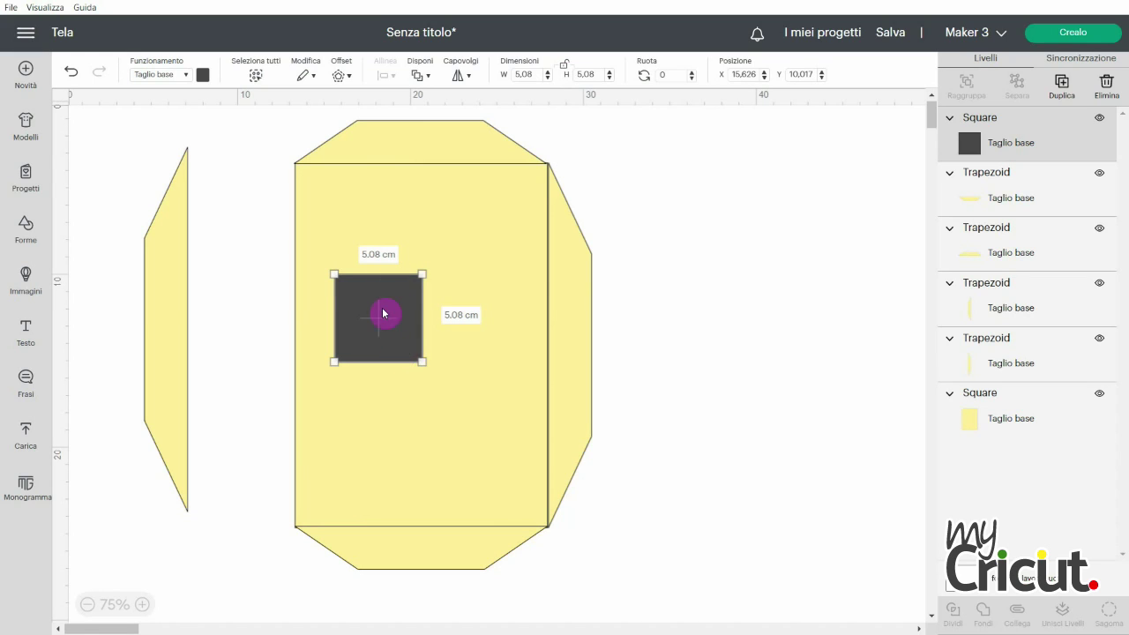
# - Resize the new square into a narrow strip 1.4 cm wide and 21.1 cm high
pyautogui.moveTo(597, 75); pyautogui.dragTo(570, 74)
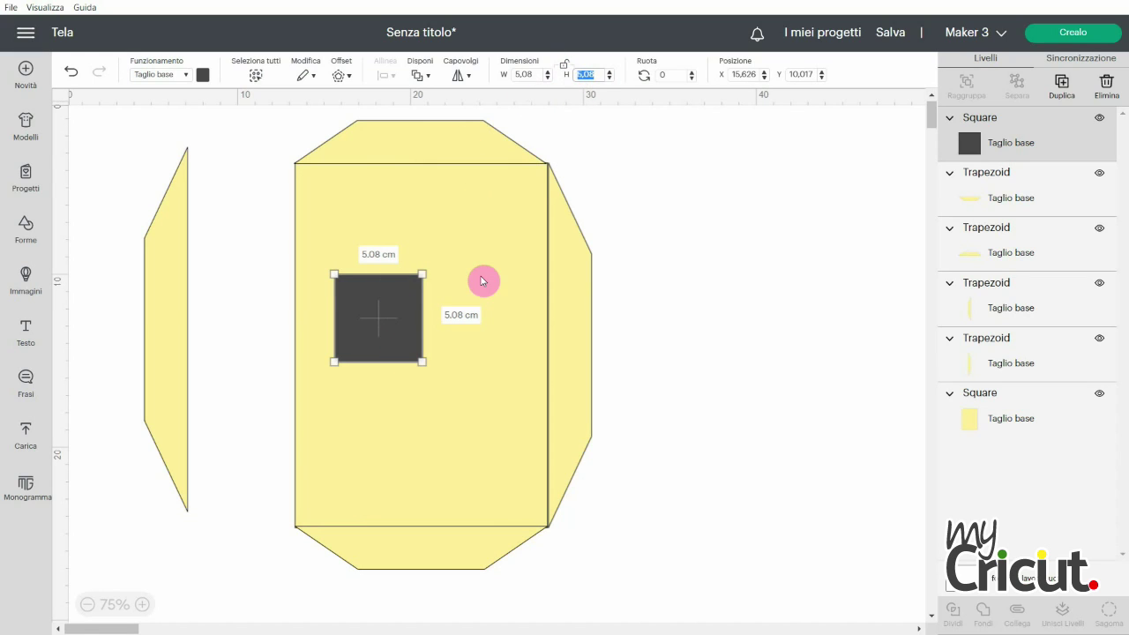
pyautogui.press('Return')
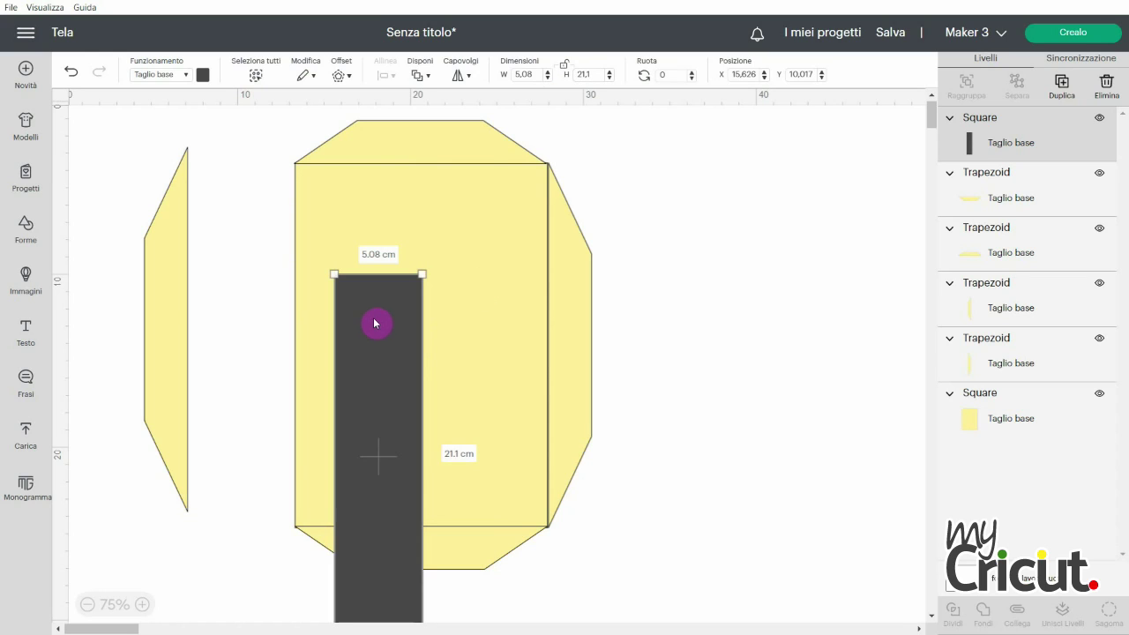
pyautogui.moveTo(536, 75); pyautogui.dragTo(506, 75)
pyautogui.write('1')
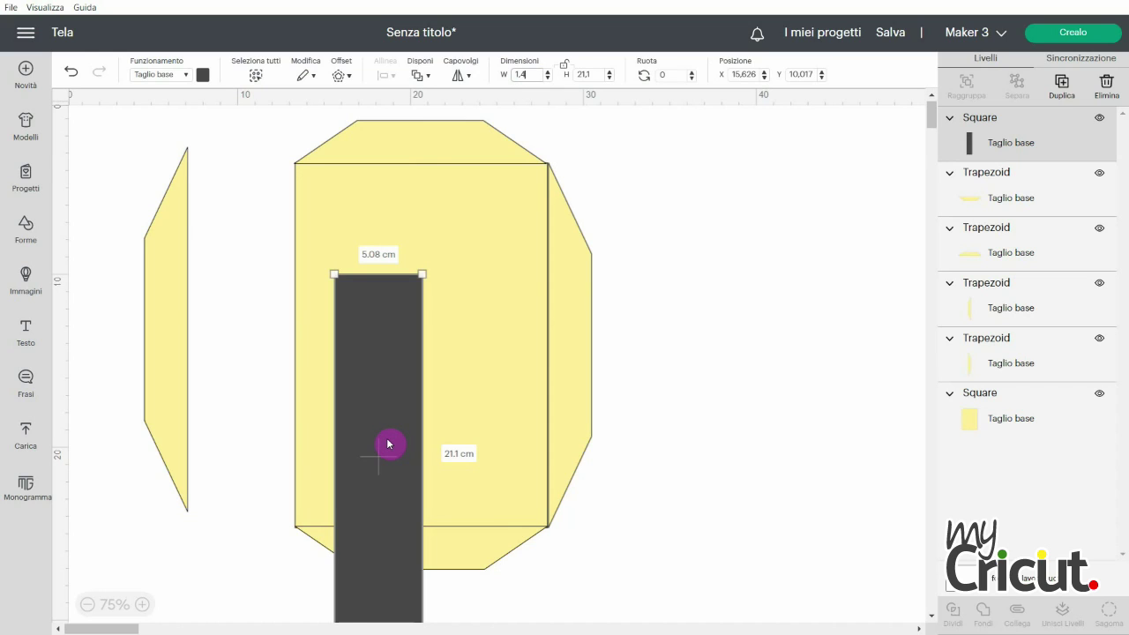
pyautogui.write(',4')
pyautogui.press('Return')
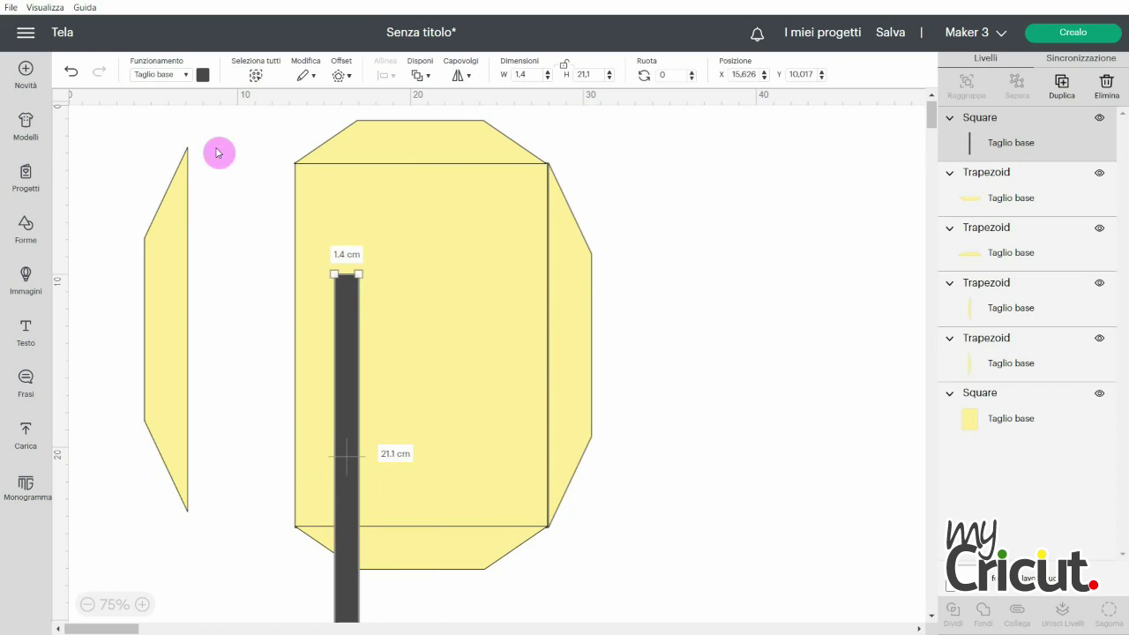
# - Recolour the strip in the template's yellow (#fef59c) and place it against the outside of the rectangle's left edge
pyautogui.click(202, 74)
pyautogui.click(218, 137)
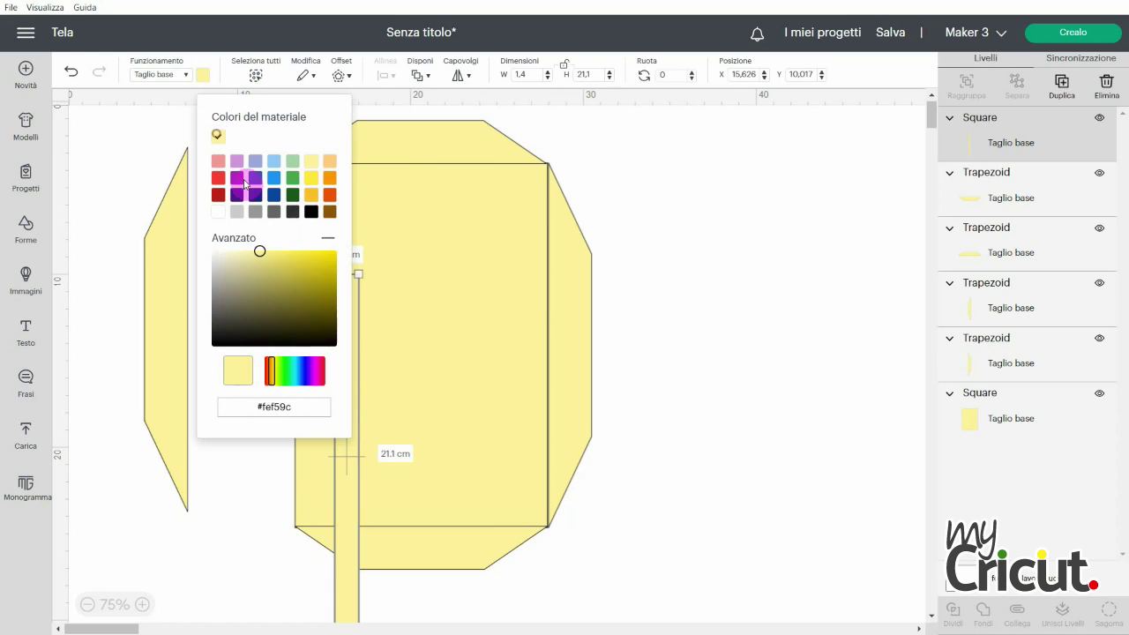
pyautogui.click(651, 413)
pyautogui.moveTo(347, 403); pyautogui.dragTo(284, 293)
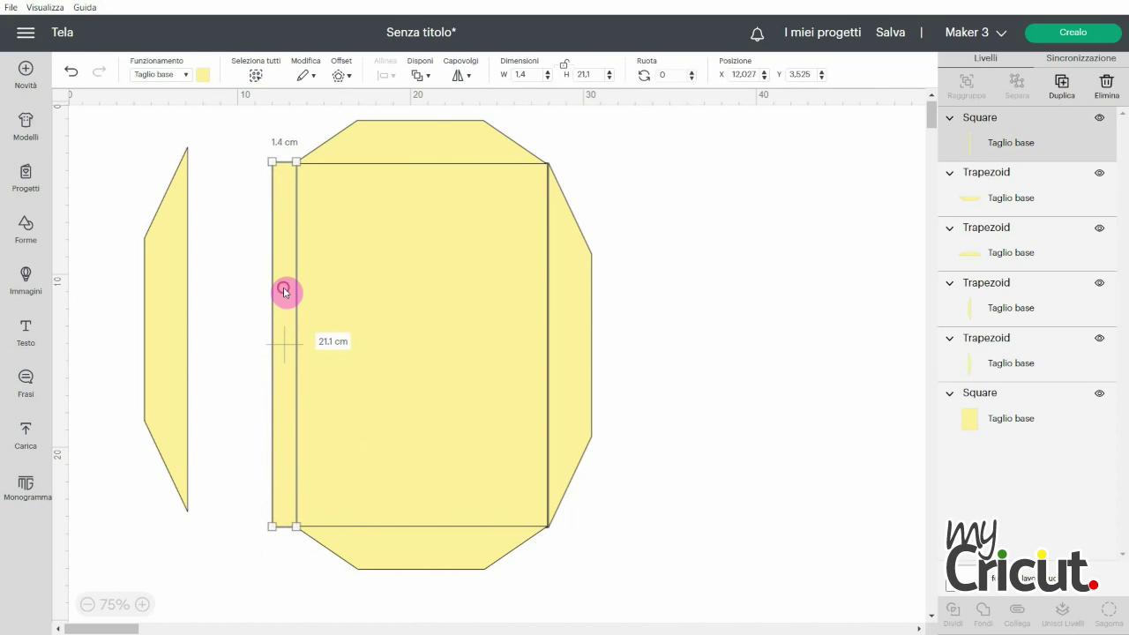
# - Move the loose vertical flap against the strip's outer edge, and top-align it with the strip, the rectangle and the right flap
pyautogui.click(176, 300)
pyautogui.moveTo(174, 309); pyautogui.dragTo(258, 321)
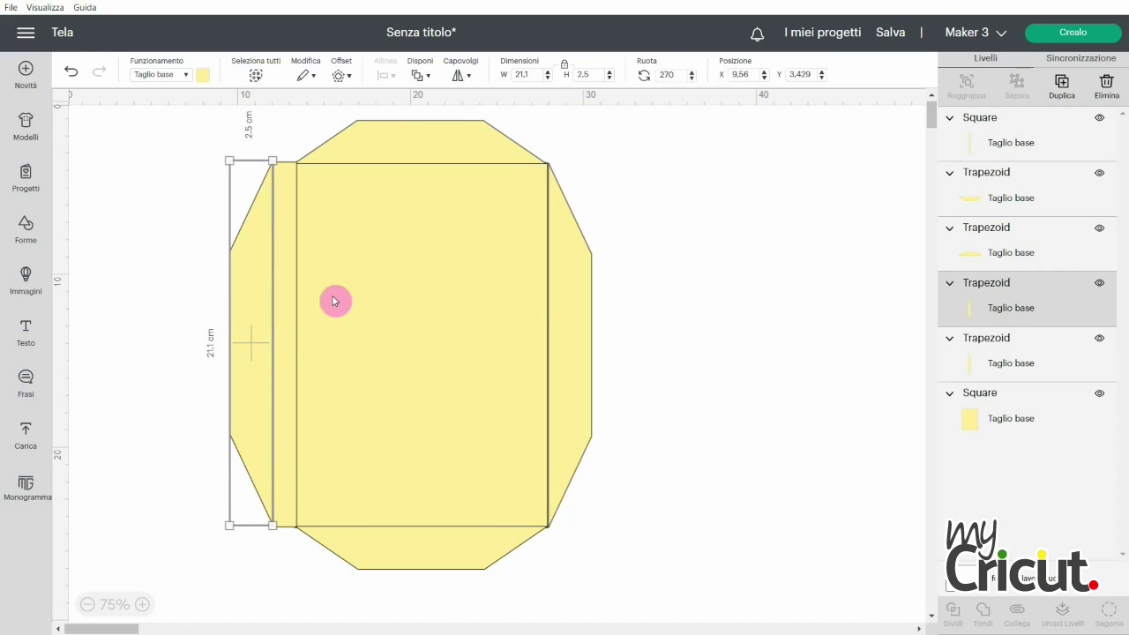
pyautogui.keyDown('shift'); pyautogui.click(287, 245); pyautogui.keyUp('shift')
pyautogui.keyDown('shift'); pyautogui.click(357, 249); pyautogui.keyUp('shift')
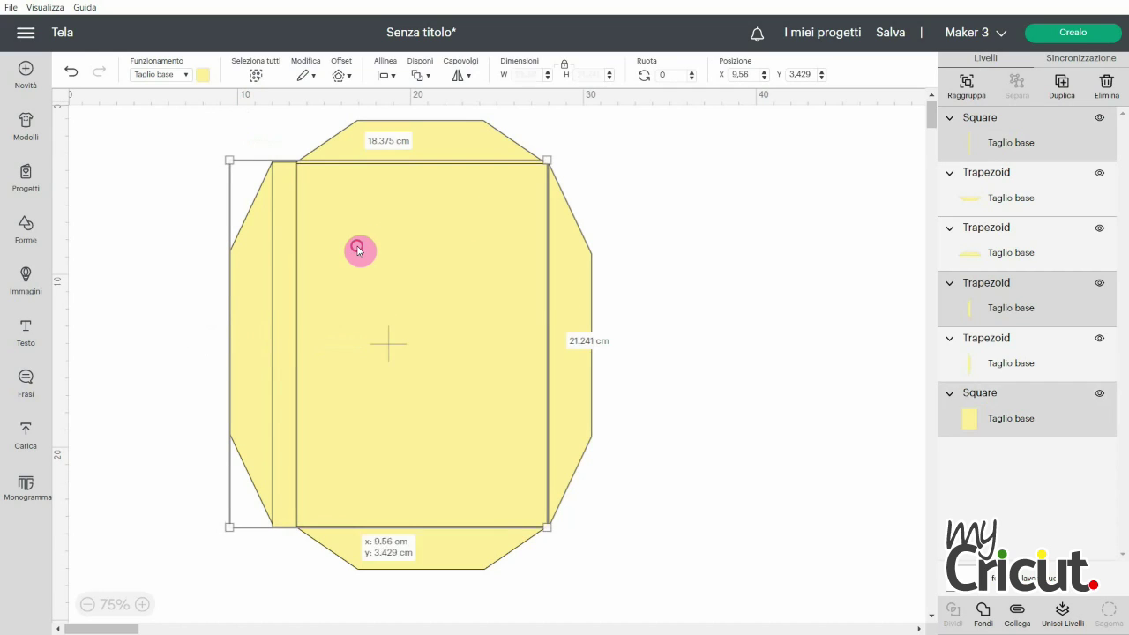
pyautogui.keyDown('shift'); pyautogui.click(567, 274); pyautogui.keyUp('shift')
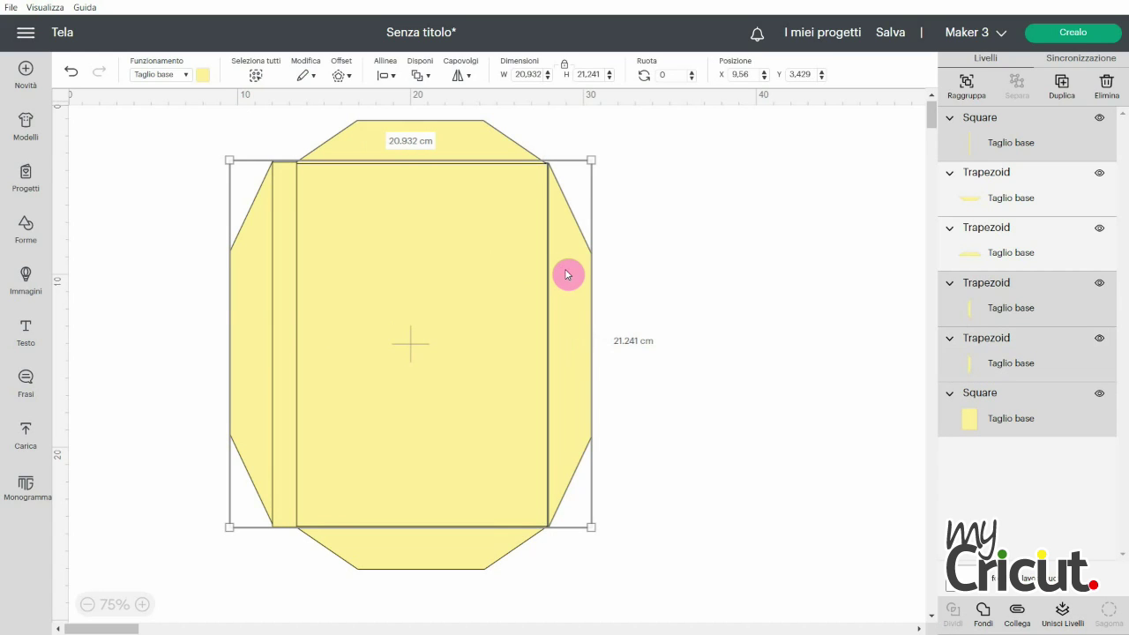
pyautogui.click(380, 76)
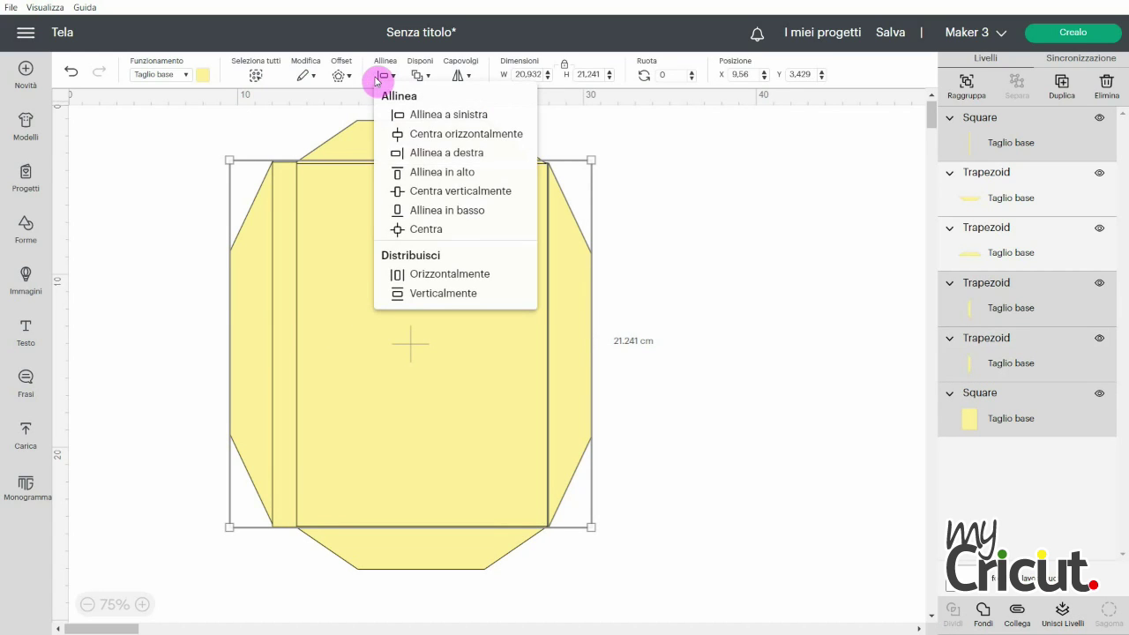
pyautogui.click(406, 172)
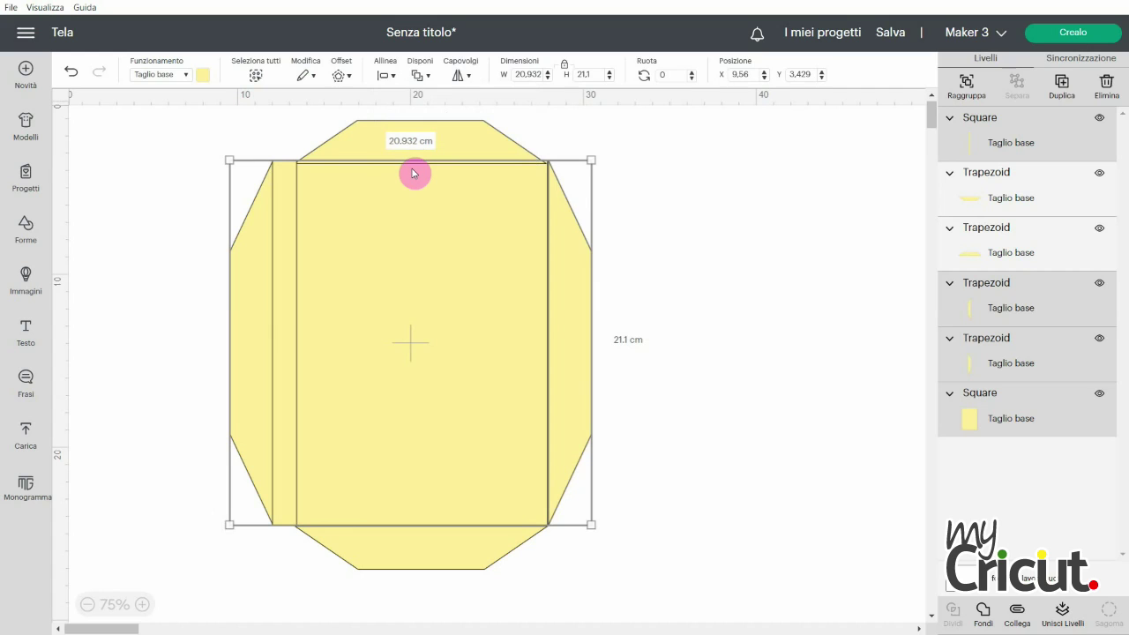
pyautogui.click(668, 200)
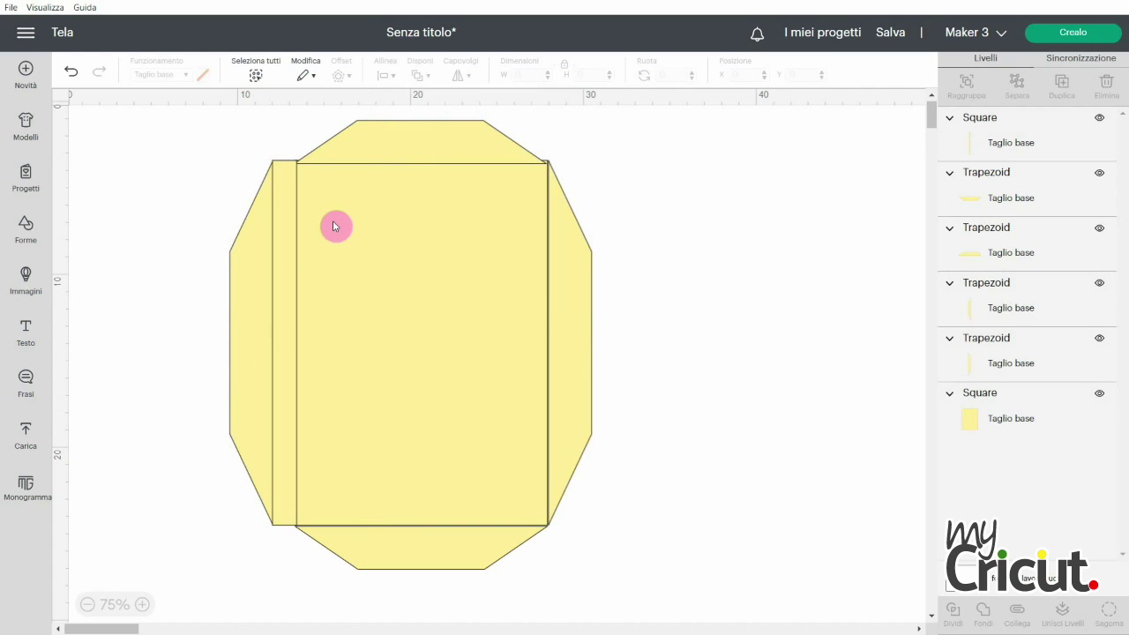
# - Move the top flap up onto the rectangle's top edge and shift the right flap flush with the right edge
pyautogui.moveTo(426, 151); pyautogui.dragTo(431, 149)
pyautogui.click(582, 194)
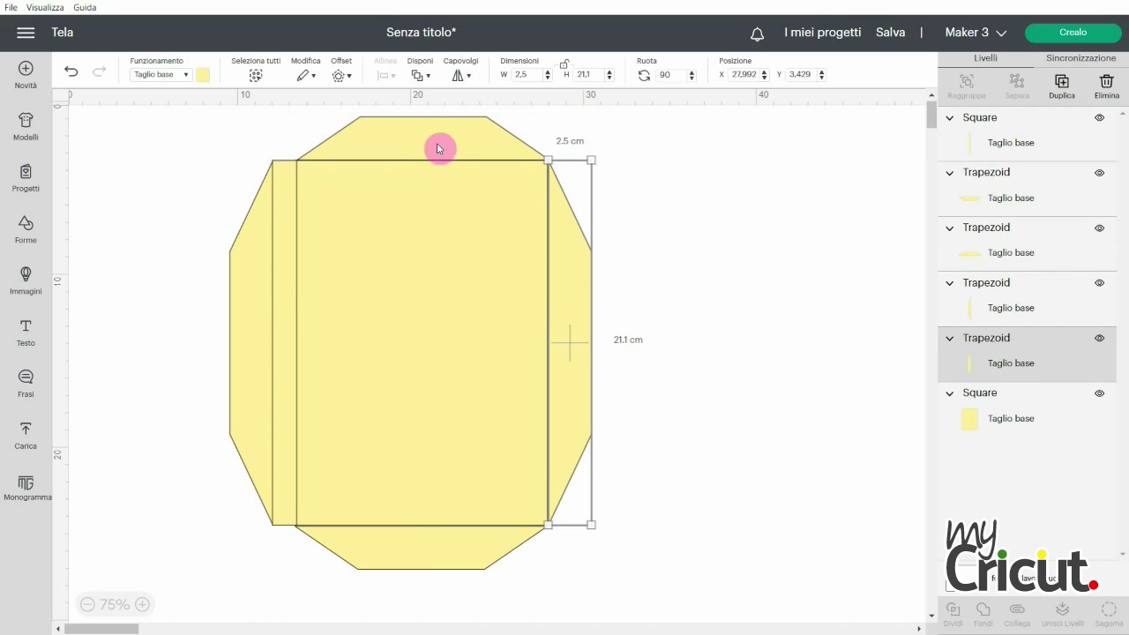
pyautogui.click(721, 277)
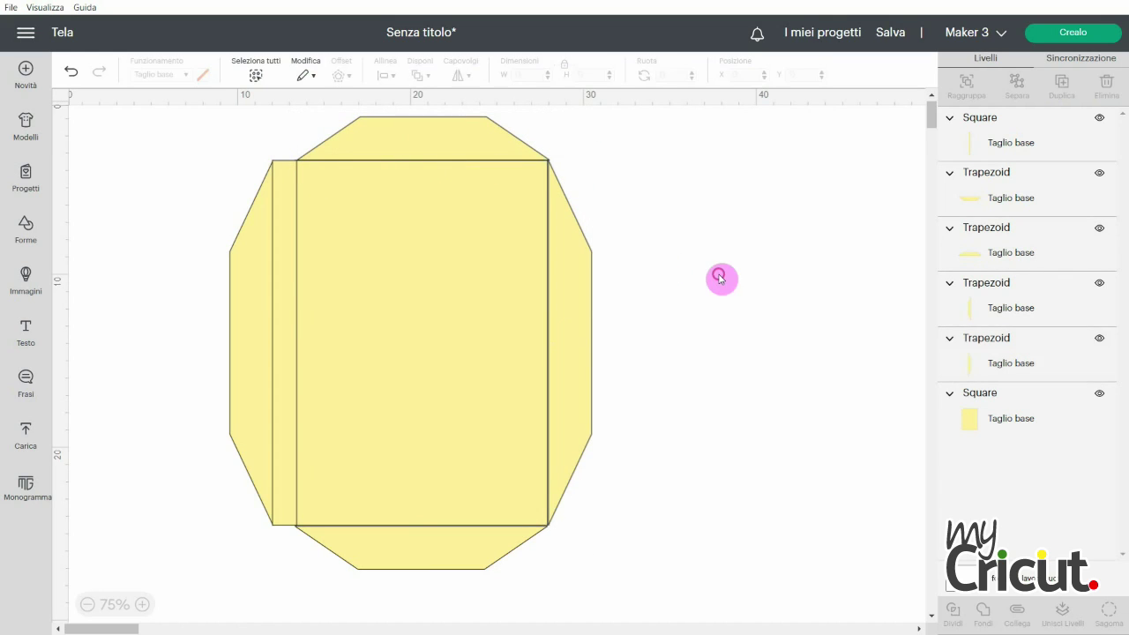
pyautogui.click(578, 326)
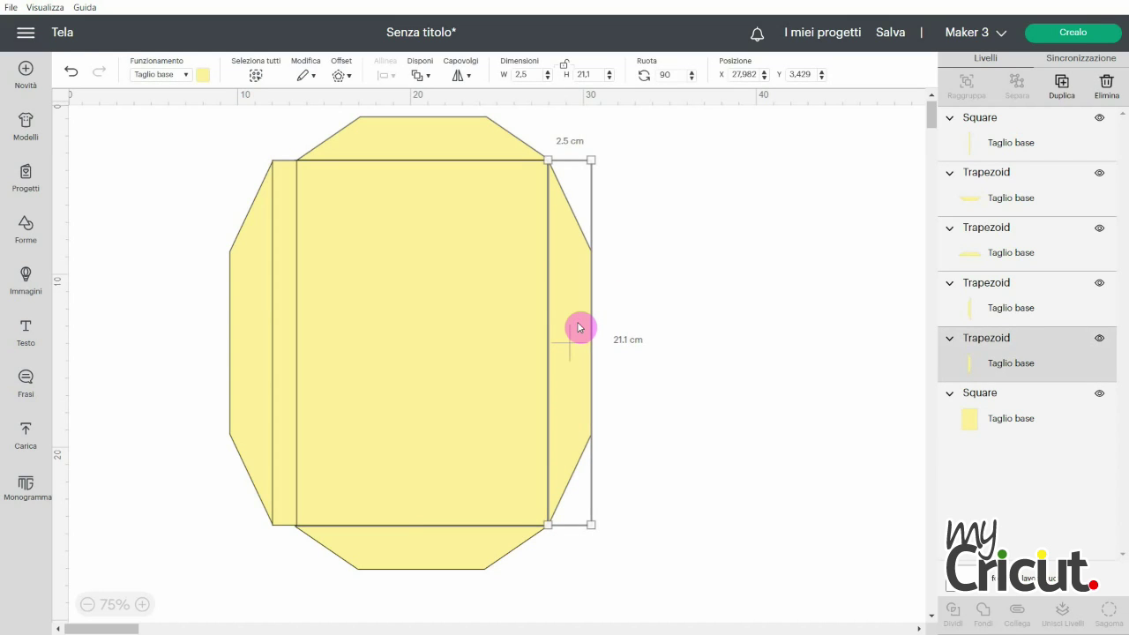
pyautogui.click(704, 327)
pyautogui.click(573, 290)
pyautogui.click(700, 323)
pyautogui.click(578, 354)
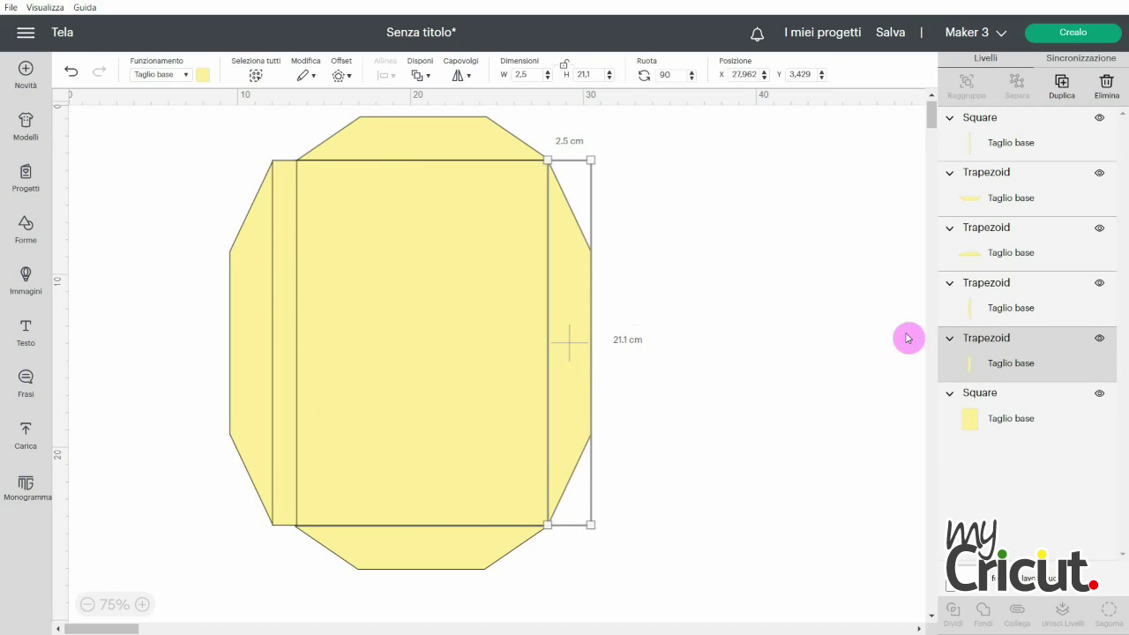
pyautogui.click(784, 332)
pyautogui.click(574, 366)
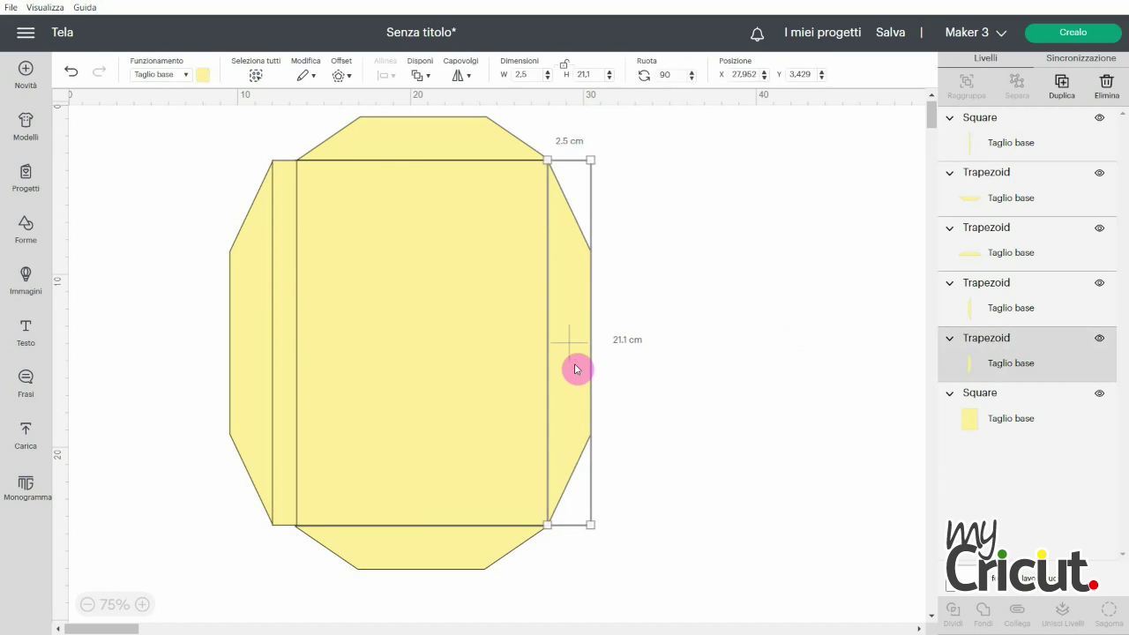
pyautogui.click(675, 300)
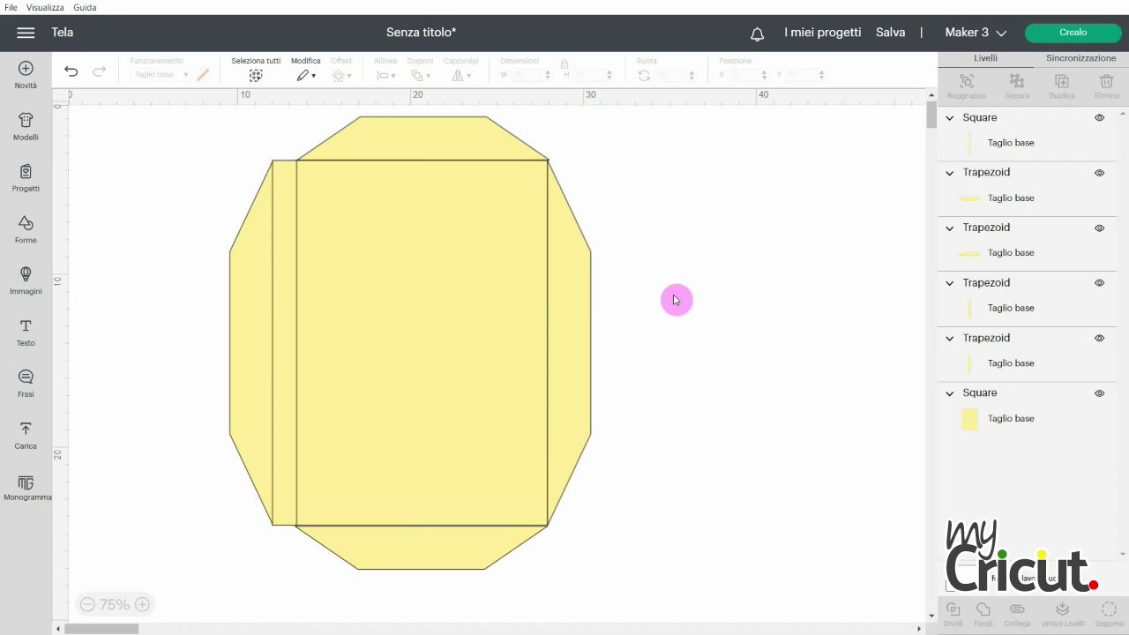
# - Shift the bottom flap slightly upward so it sits flush with the rectangle's bottom edge
pyautogui.click(474, 550)
pyautogui.moveTo(474, 553); pyautogui.dragTo(474, 552)
pyautogui.click(720, 492)
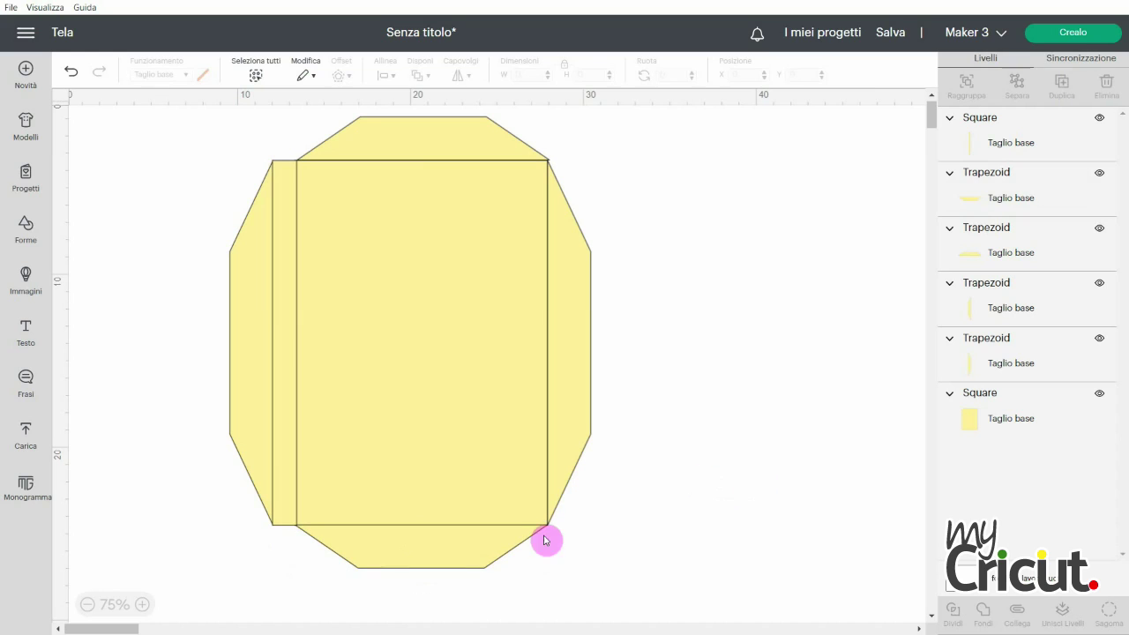
# - Fine-tune the top flap's position so its base matches the rectangle's top edge and corners
pyautogui.click(465, 143)
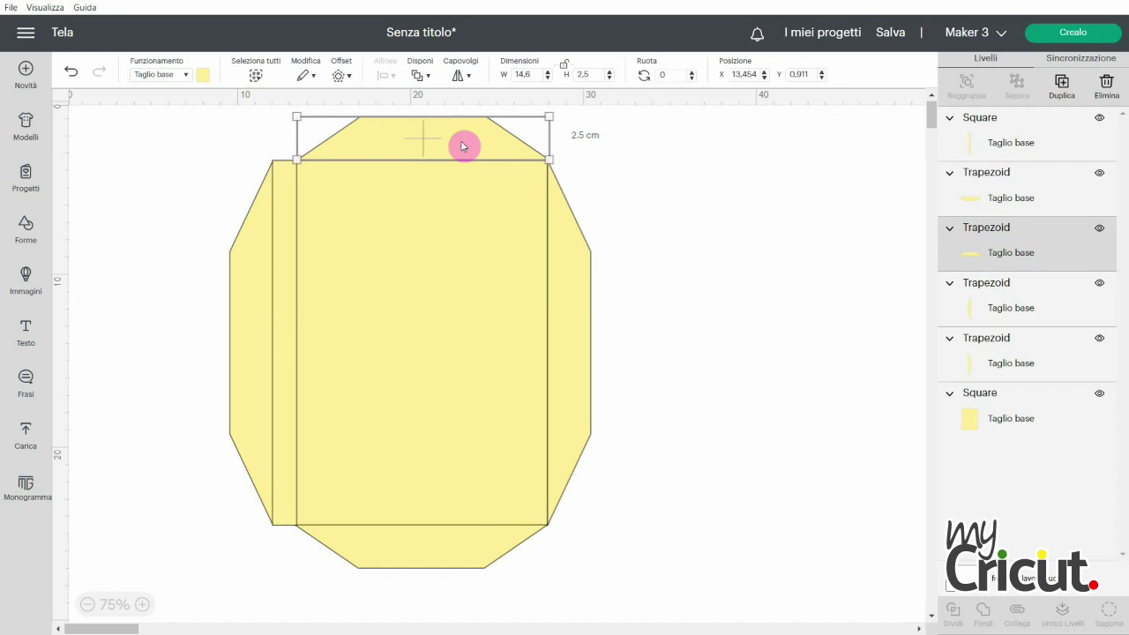
pyautogui.click(655, 192)
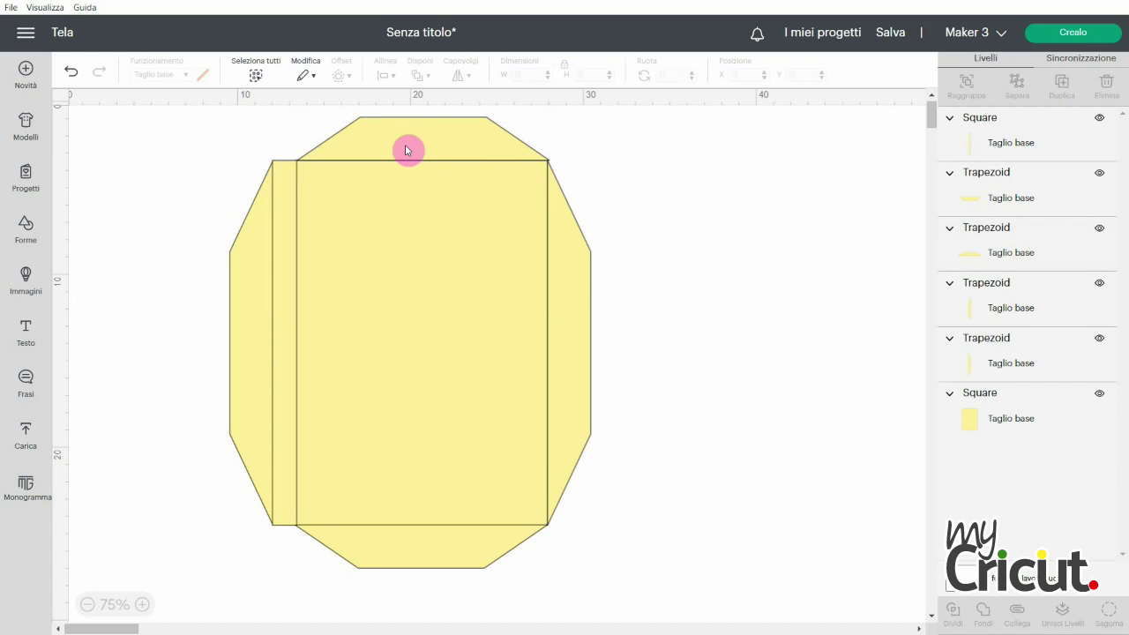
pyautogui.click(471, 155)
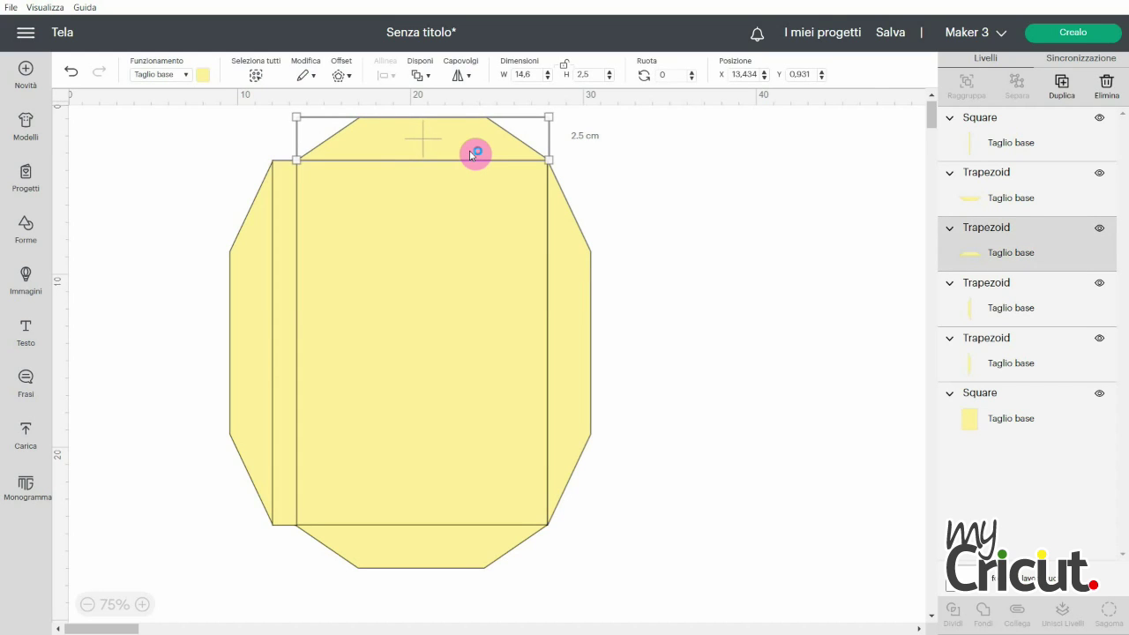
pyautogui.click(633, 199)
pyautogui.click(514, 156)
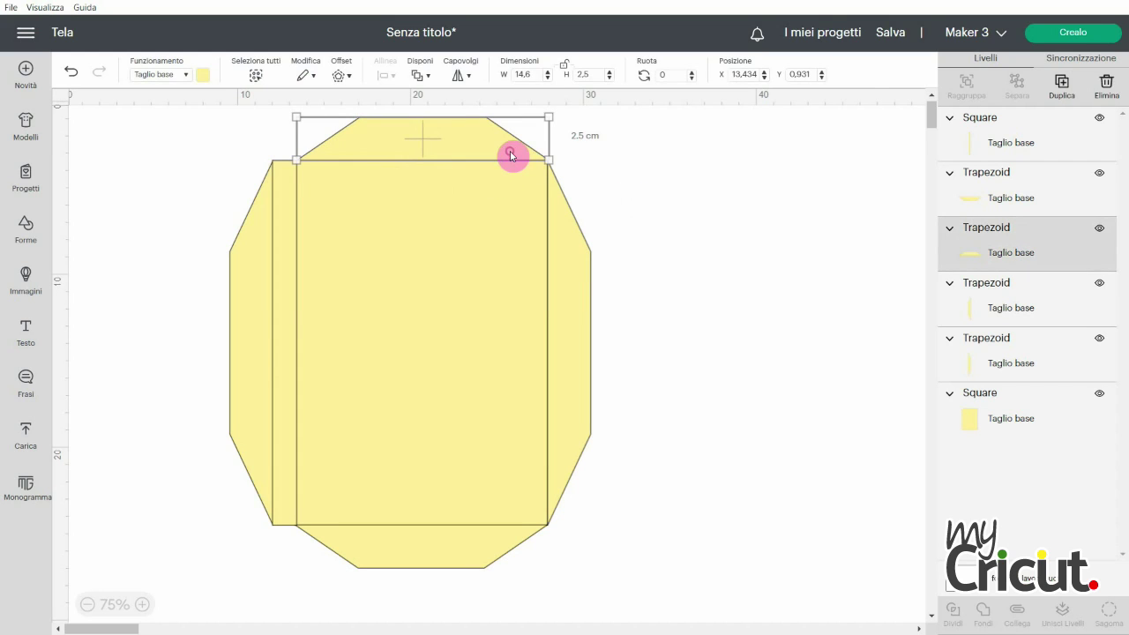
pyautogui.click(658, 184)
pyautogui.click(442, 144)
pyautogui.click(698, 221)
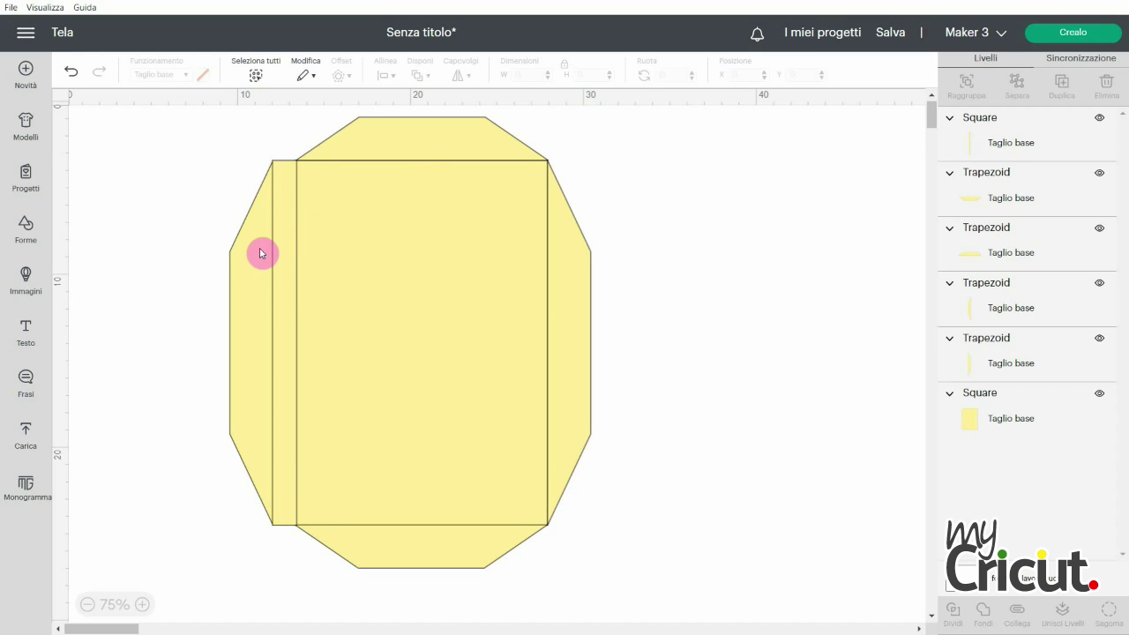
# - Insert a score line, set its length to 21.1 cm, and place it along the seam between strip and rectangle
pyautogui.click(26, 229)
pyautogui.click(90, 154)
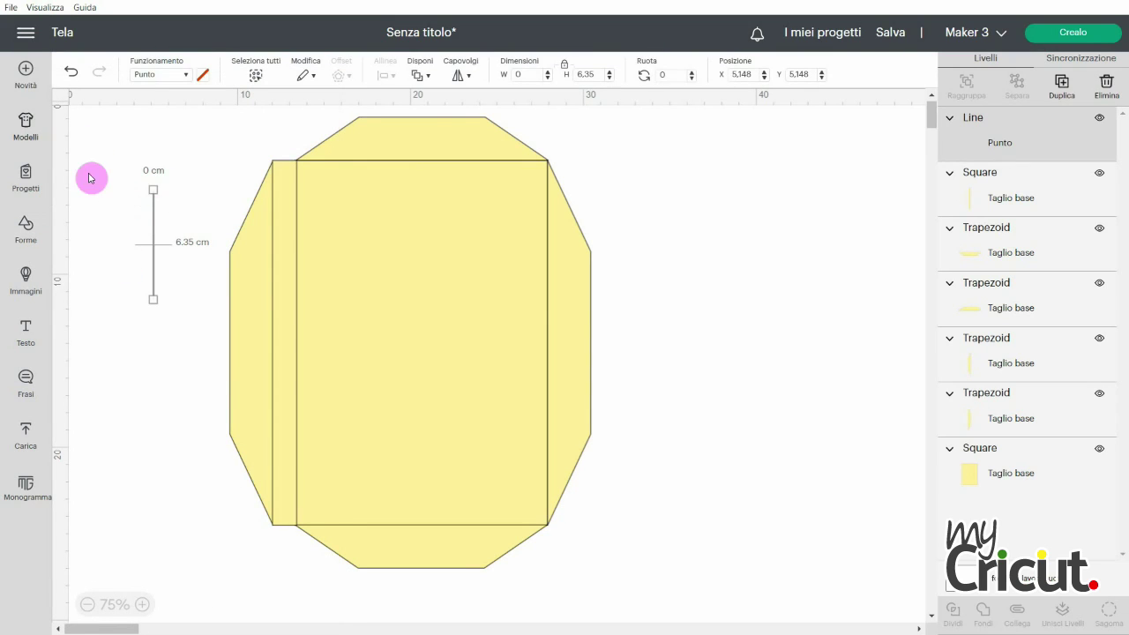
pyautogui.moveTo(154, 233); pyautogui.dragTo(300, 209)
pyautogui.doubleClick(589, 74)
pyautogui.write('21,1')
pyautogui.press('Return')
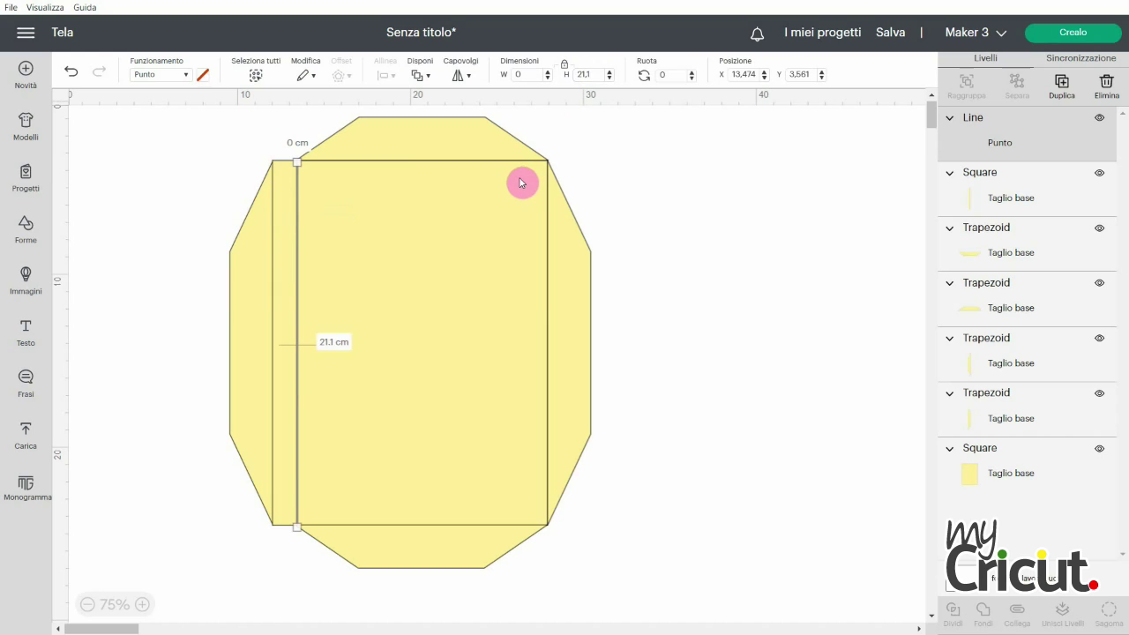
# - Duplicate the 21.1 cm score line and place the copy along the rectangle's right edge
pyautogui.click(1060, 85)
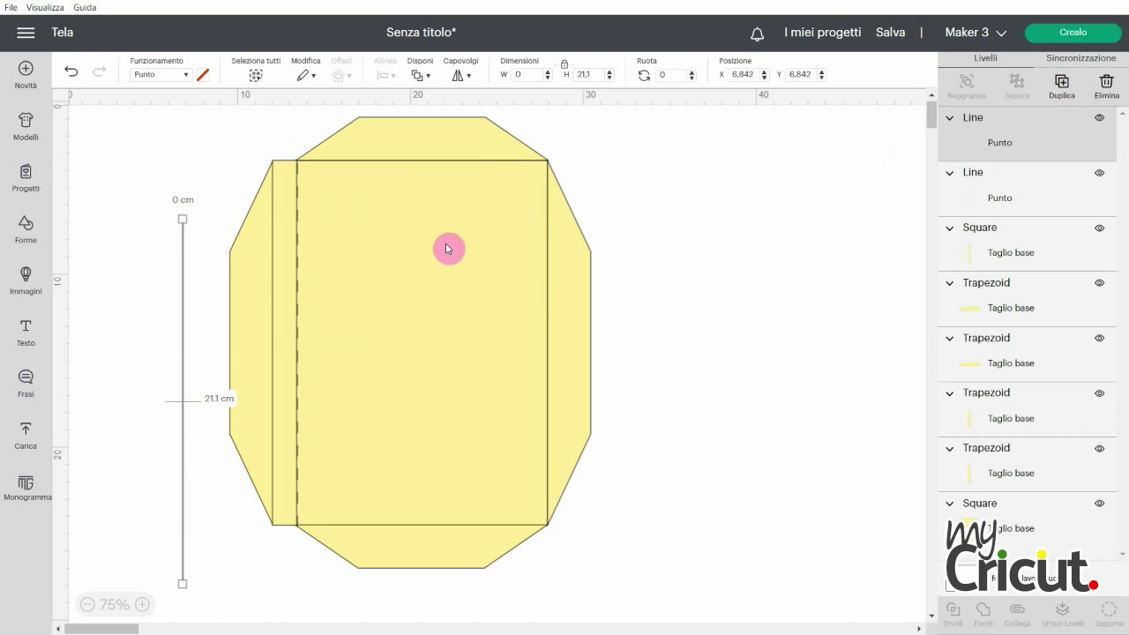
pyautogui.moveTo(182, 345); pyautogui.dragTo(547, 287)
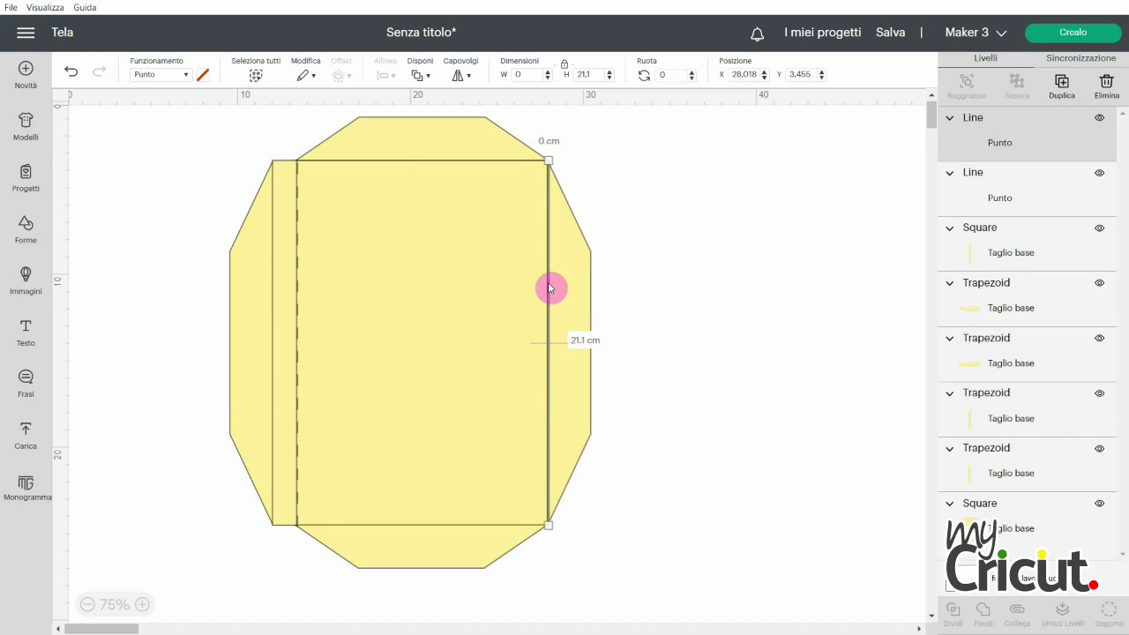
pyautogui.click(654, 299)
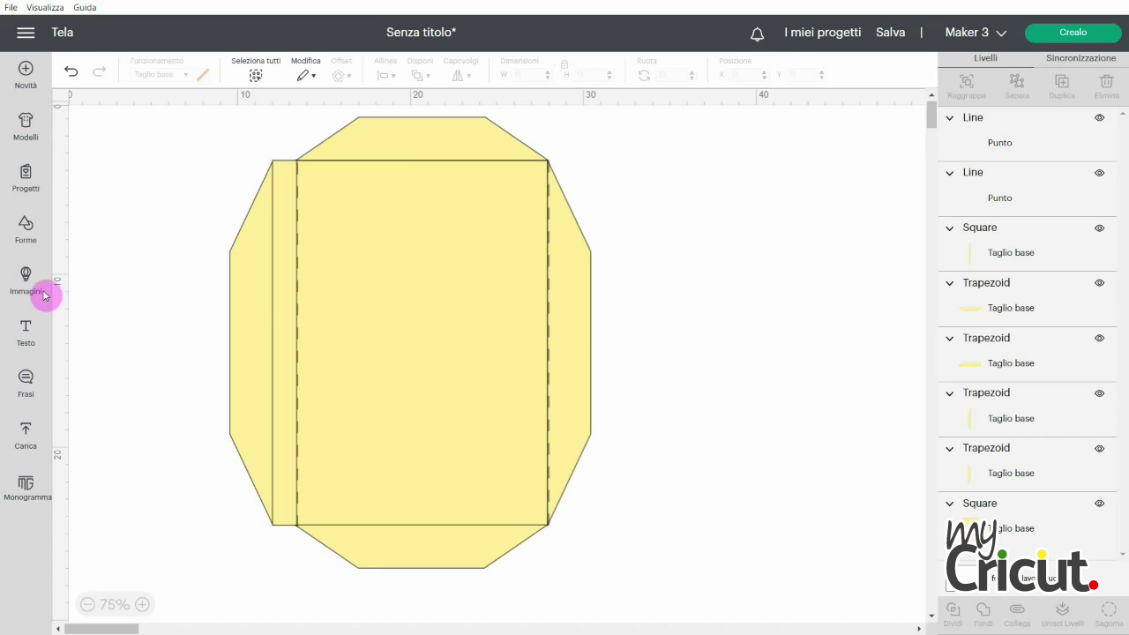
# - Insert another score line, move it onto the rectangle, and rotate it roughly horizontal
pyautogui.click(22, 231)
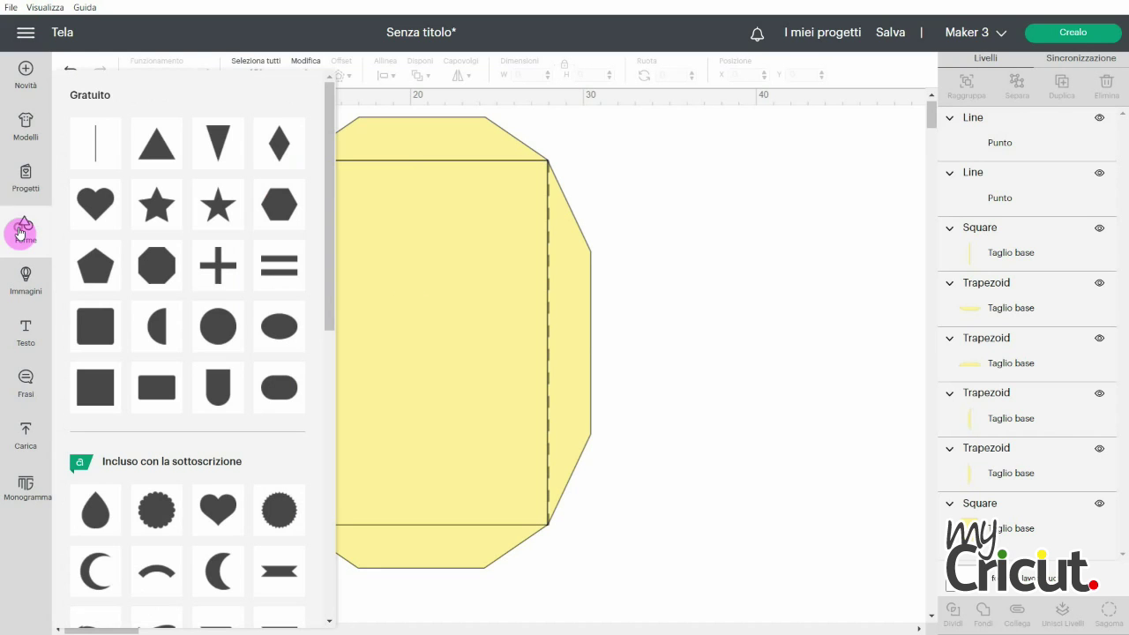
pyautogui.click(83, 156)
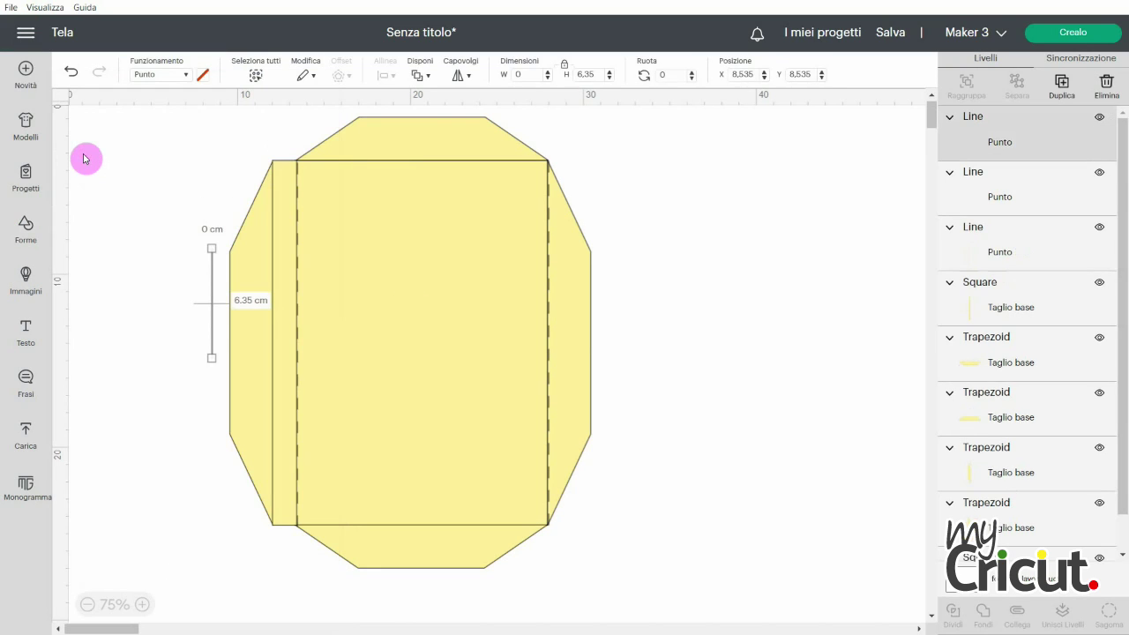
pyautogui.moveTo(212, 299); pyautogui.dragTo(370, 256)
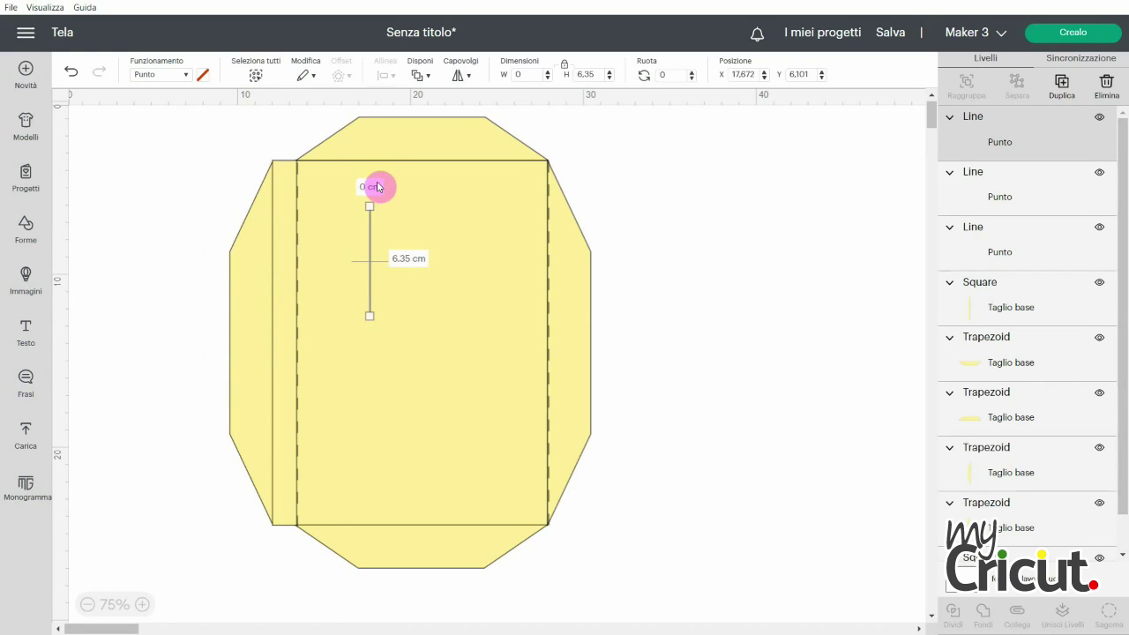
pyautogui.moveTo(382, 194); pyautogui.dragTo(402, 268)
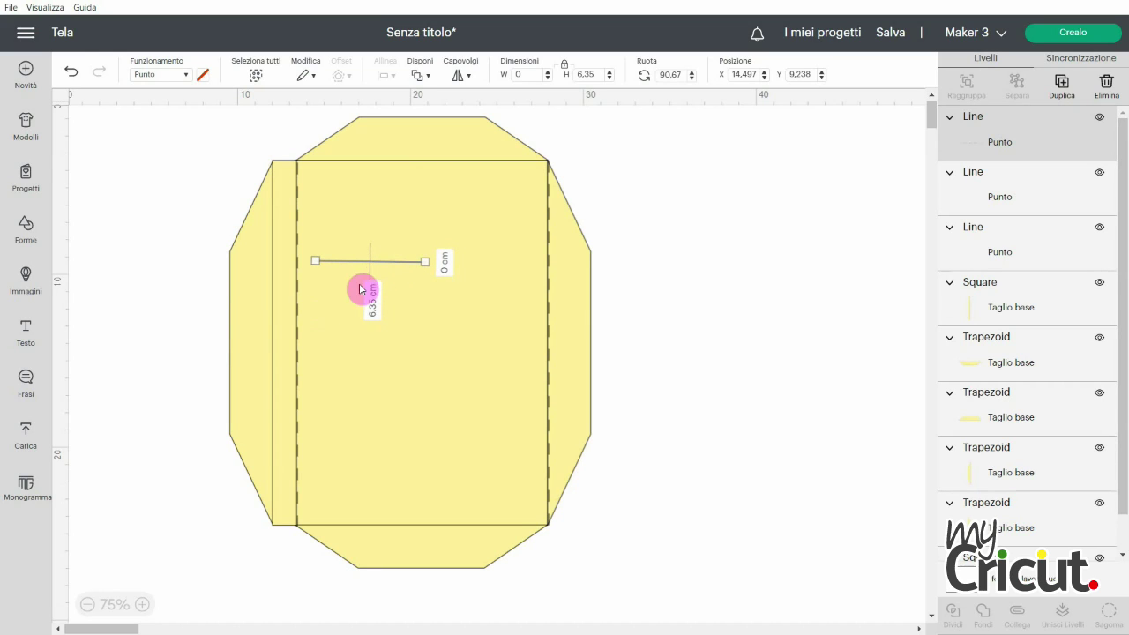
# - Set the horizontal score line's length to 14.6 cm and its rotation to exactly 90 degrees
pyautogui.click(601, 74)
pyautogui.write('14,6')
pyautogui.press('Return')
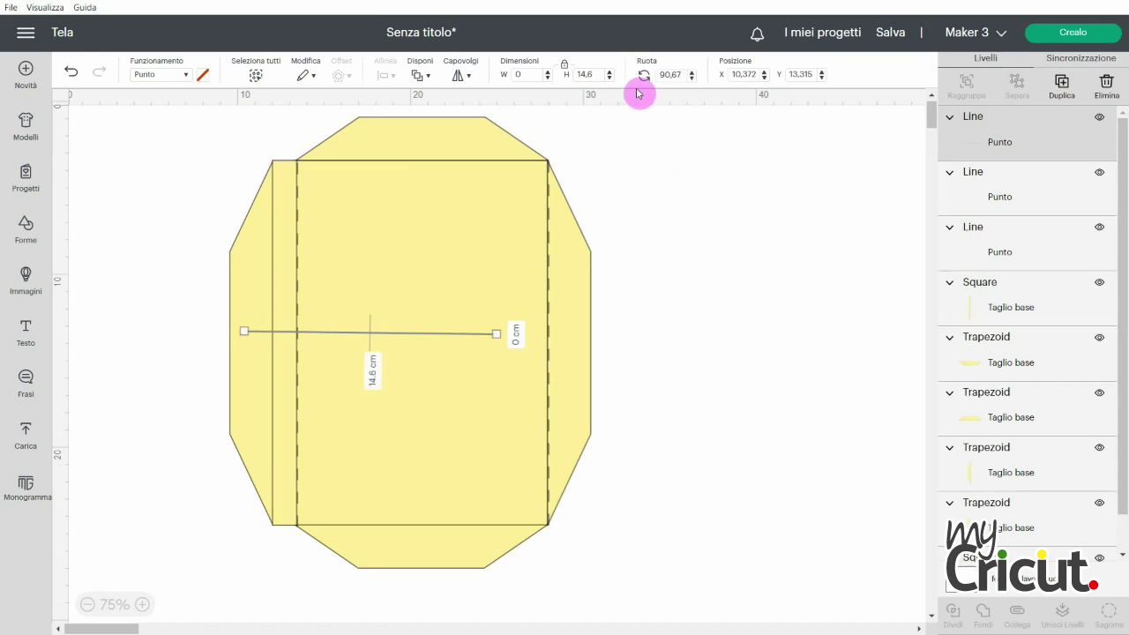
pyautogui.click(682, 75)
pyautogui.press('BackSpace')
pyautogui.press('BackSpace')
pyautogui.press('BackSpace')
pyautogui.press('Return')
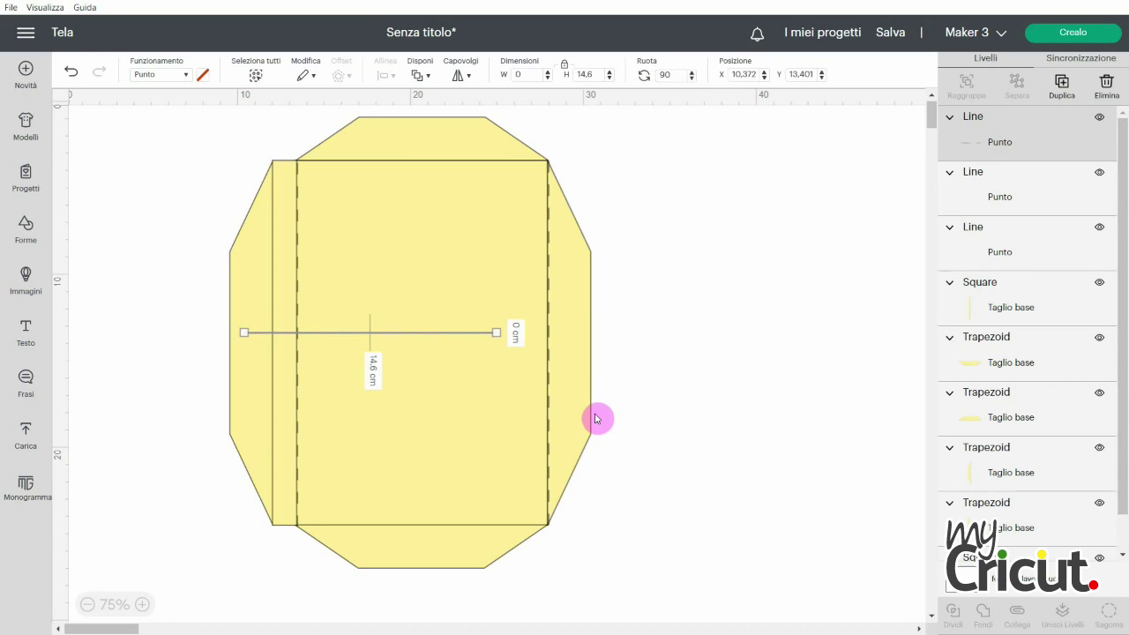
# - Place the 14.6 cm score line along the rectangle's top edge and a duplicate along its bottom edge
pyautogui.moveTo(396, 338); pyautogui.dragTo(448, 164)
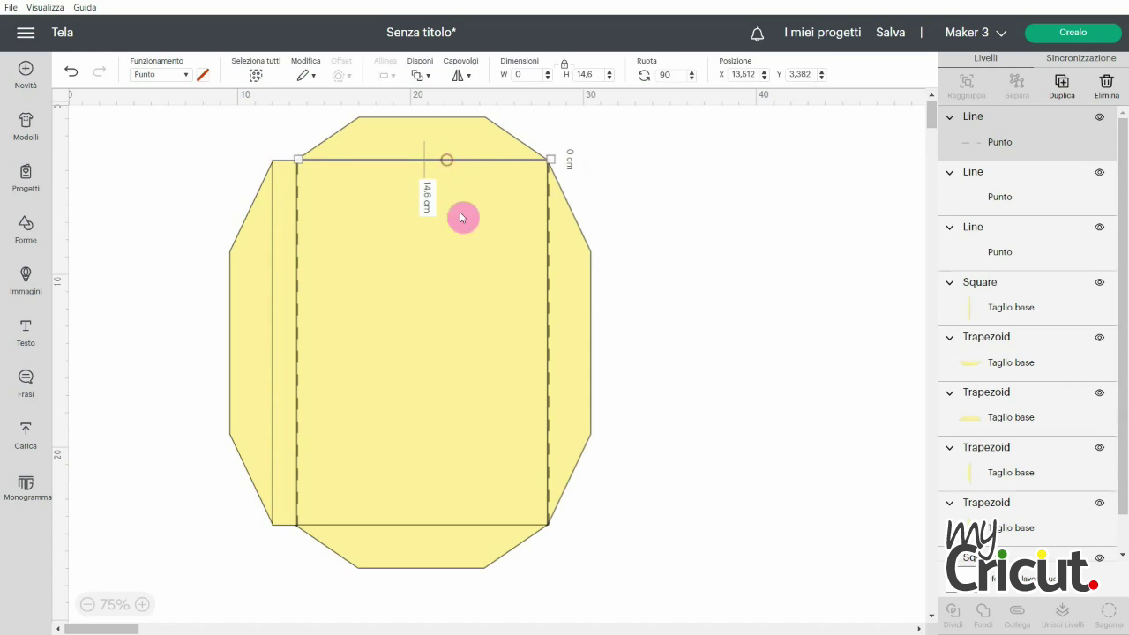
pyautogui.click(1060, 85)
pyautogui.moveTo(435, 274); pyautogui.dragTo(491, 526)
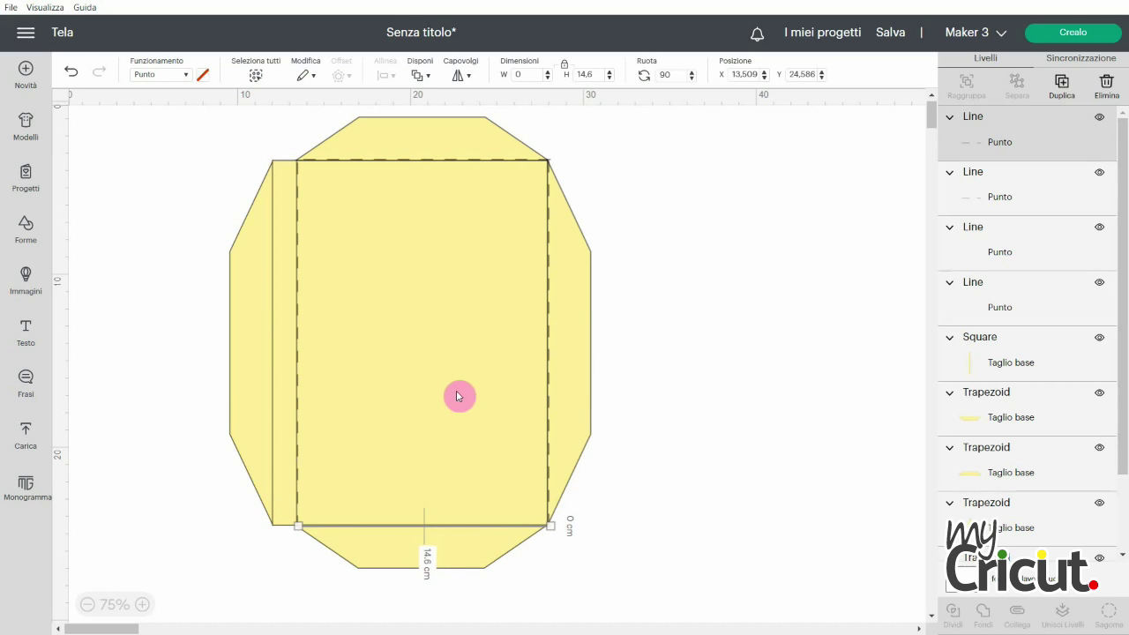
# - Duplicate a 21.1 cm score line and place the copy along the fold between the side strip and its outer flap
pyautogui.click(298, 320)
pyautogui.click(1060, 85)
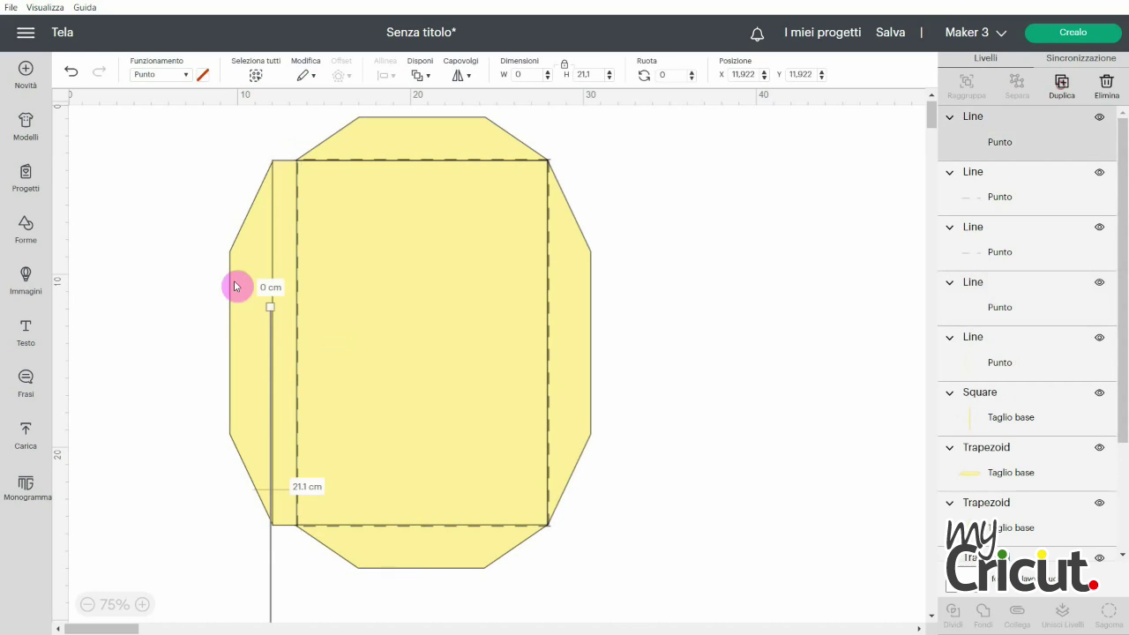
pyautogui.moveTo(273, 352); pyautogui.dragTo(273, 204)
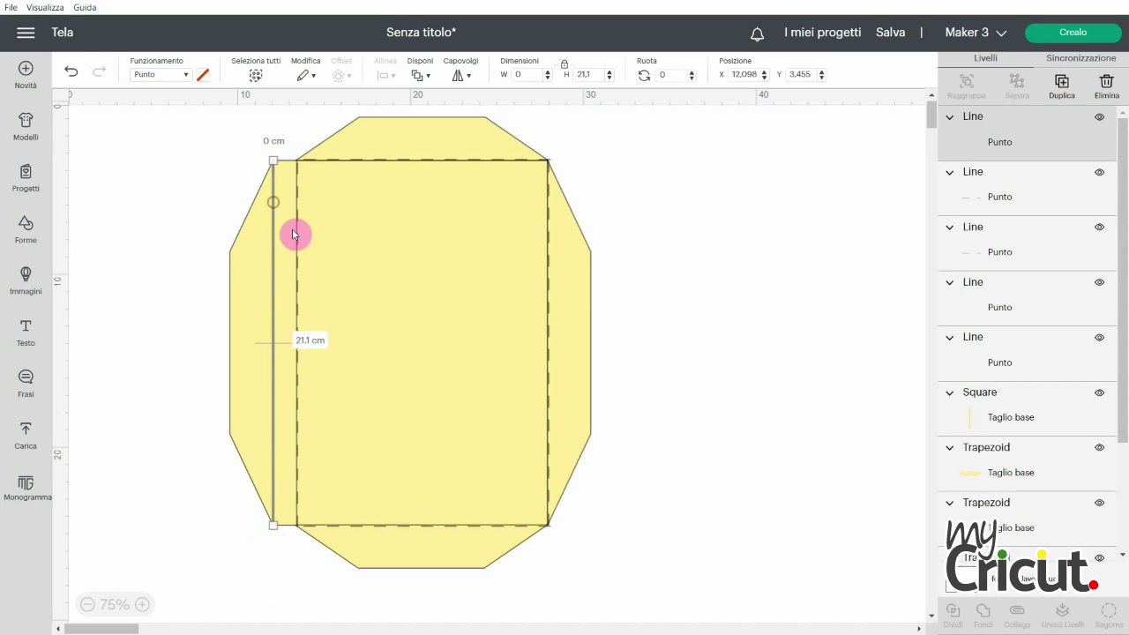
pyautogui.click(677, 312)
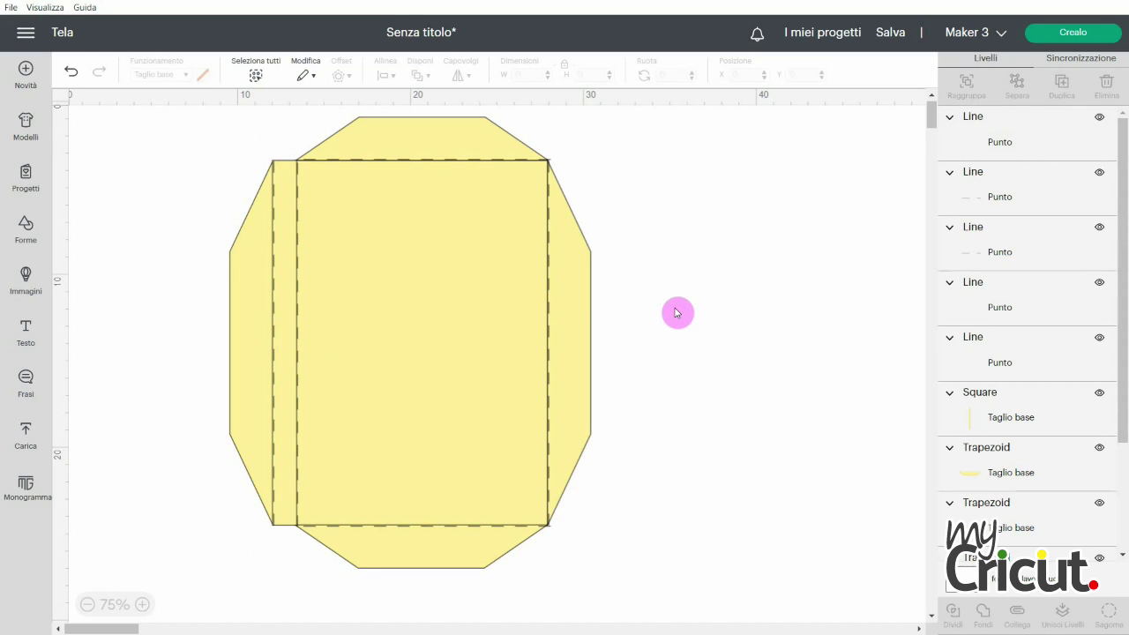
# - Duplicate the entire template, group the copy, and hide the group
pyautogui.click(255, 76)
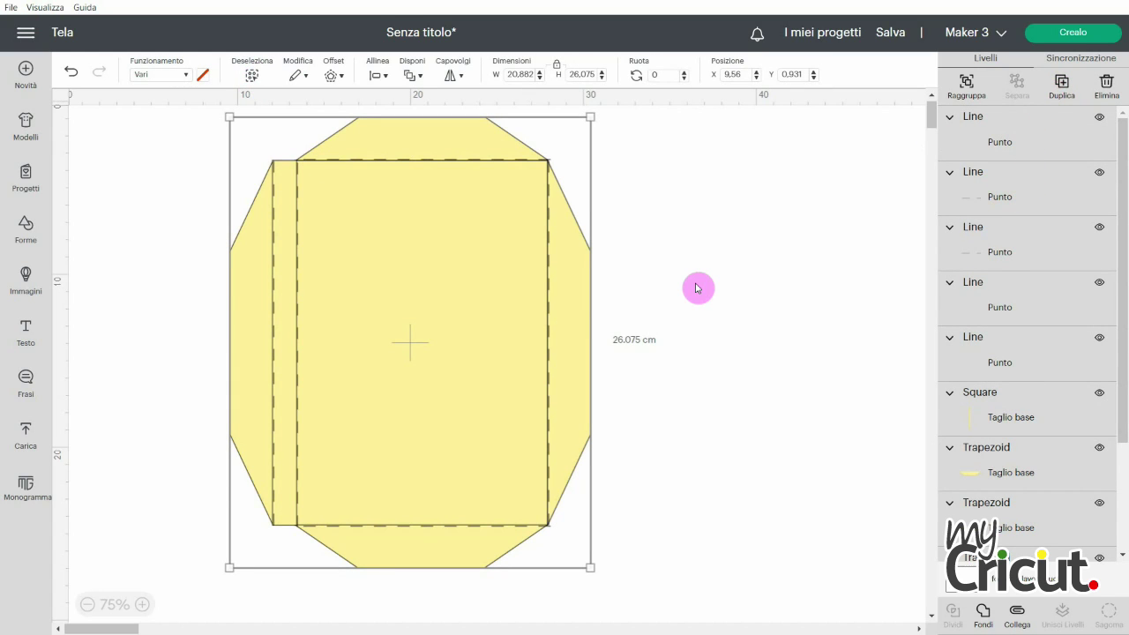
pyautogui.hotkey('ctrl', 'd')
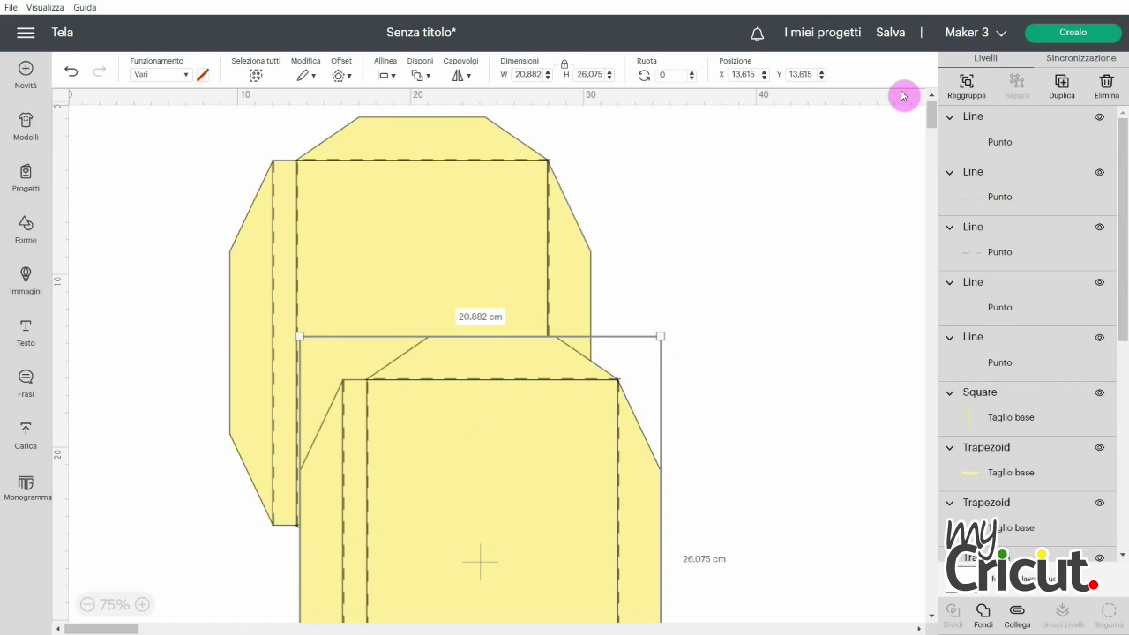
pyautogui.click(965, 88)
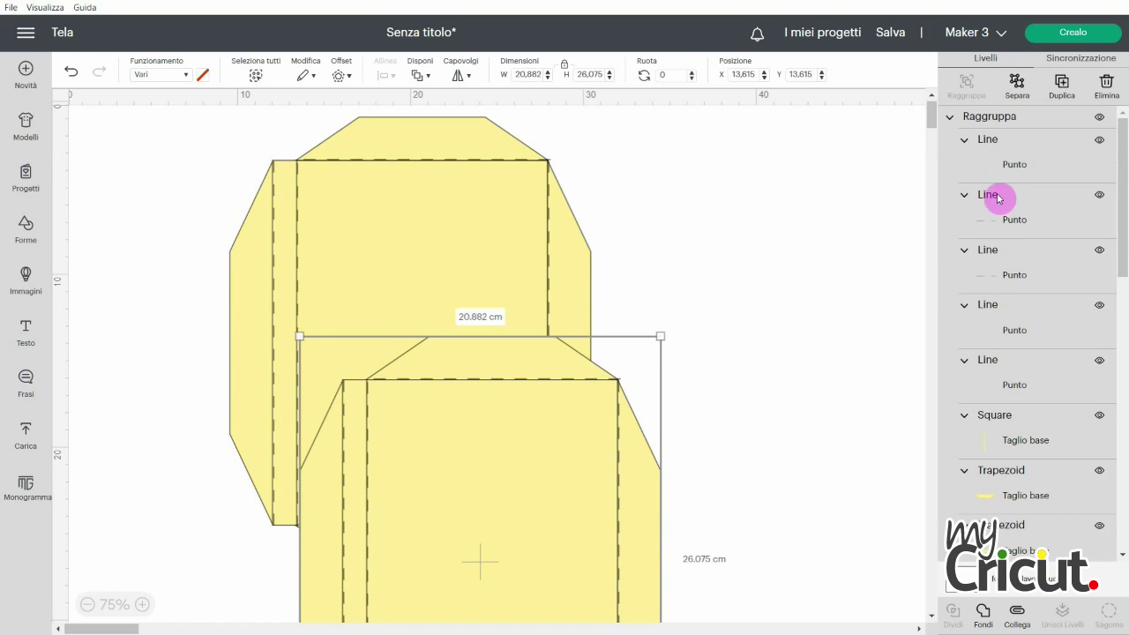
pyautogui.click(1098, 116)
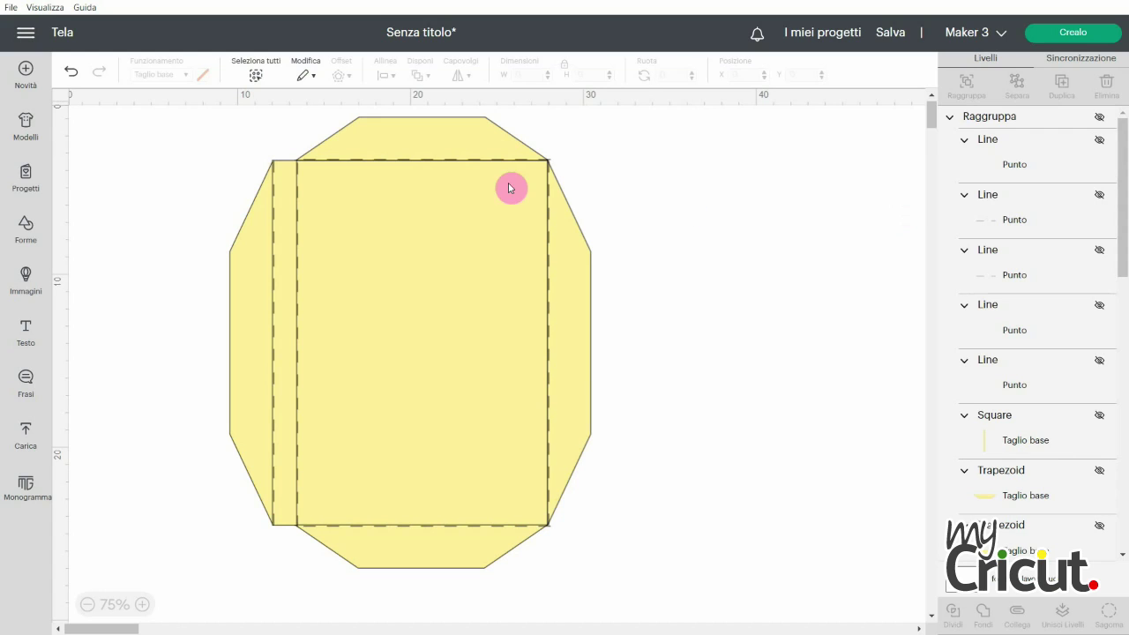
# - Duplicate the visible template again, group the copy, and move it clear to the right of the original
pyautogui.click(252, 78)
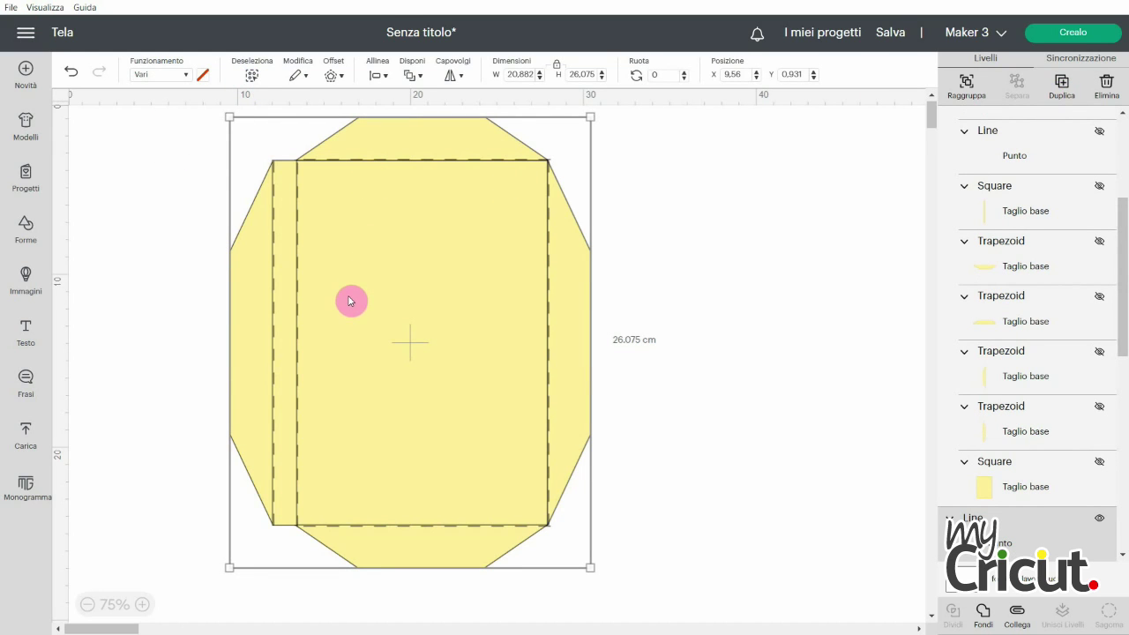
pyautogui.hotkey('ctrl', 'd')
pyautogui.moveTo(519, 481); pyautogui.dragTo(814, 255)
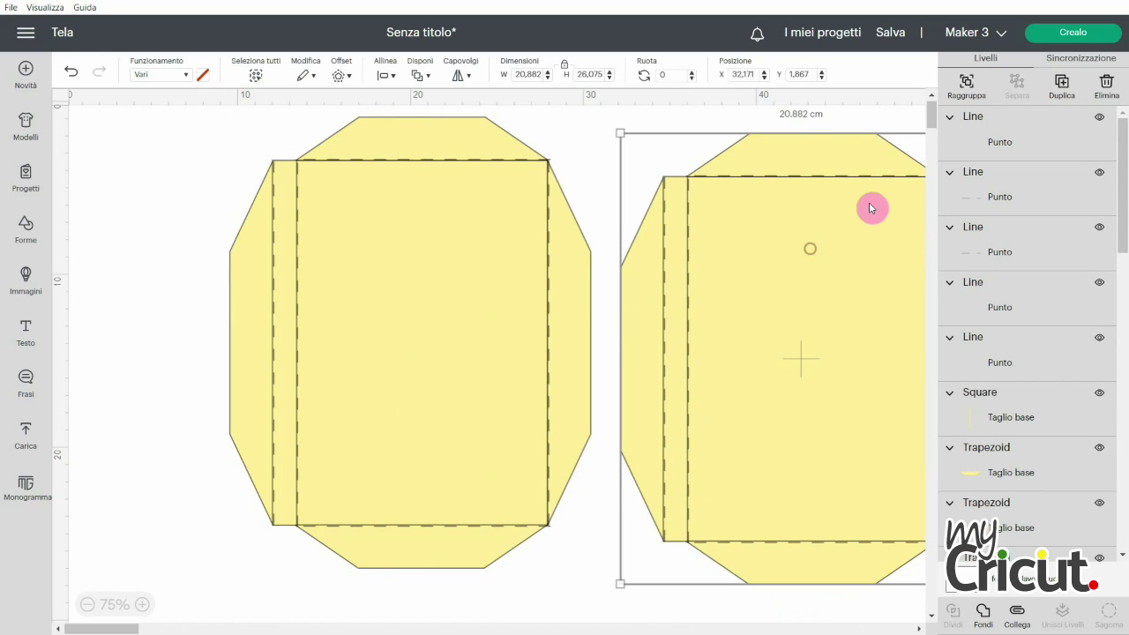
pyautogui.click(967, 84)
pyautogui.moveTo(750, 317); pyautogui.dragTo(908, 324)
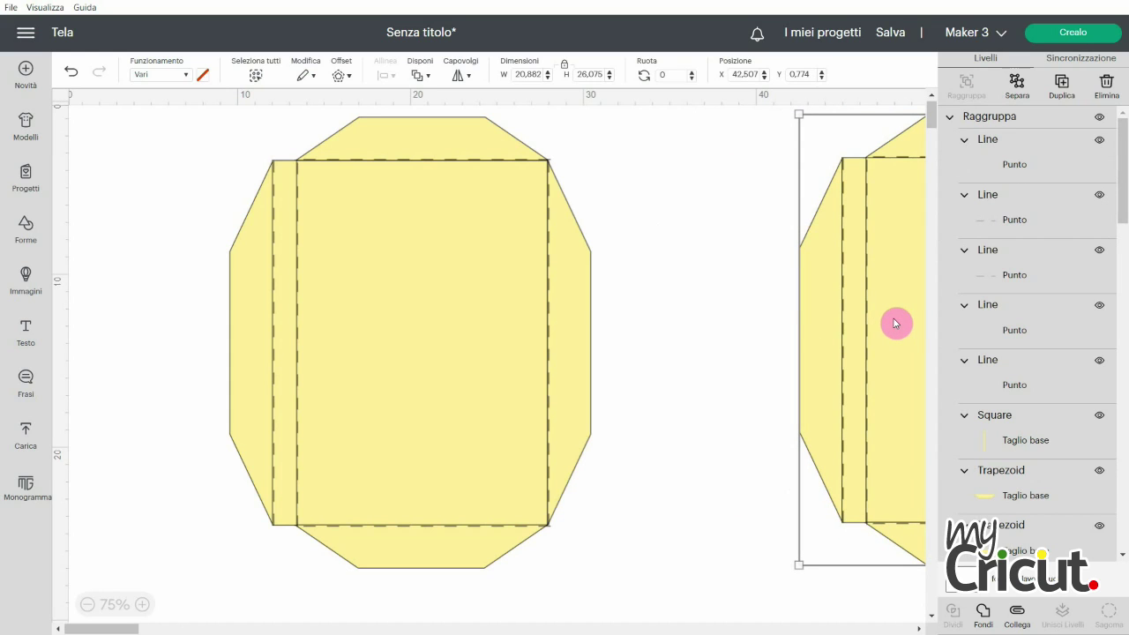
# - Hide all five score lines of the original template
pyautogui.click(548, 274)
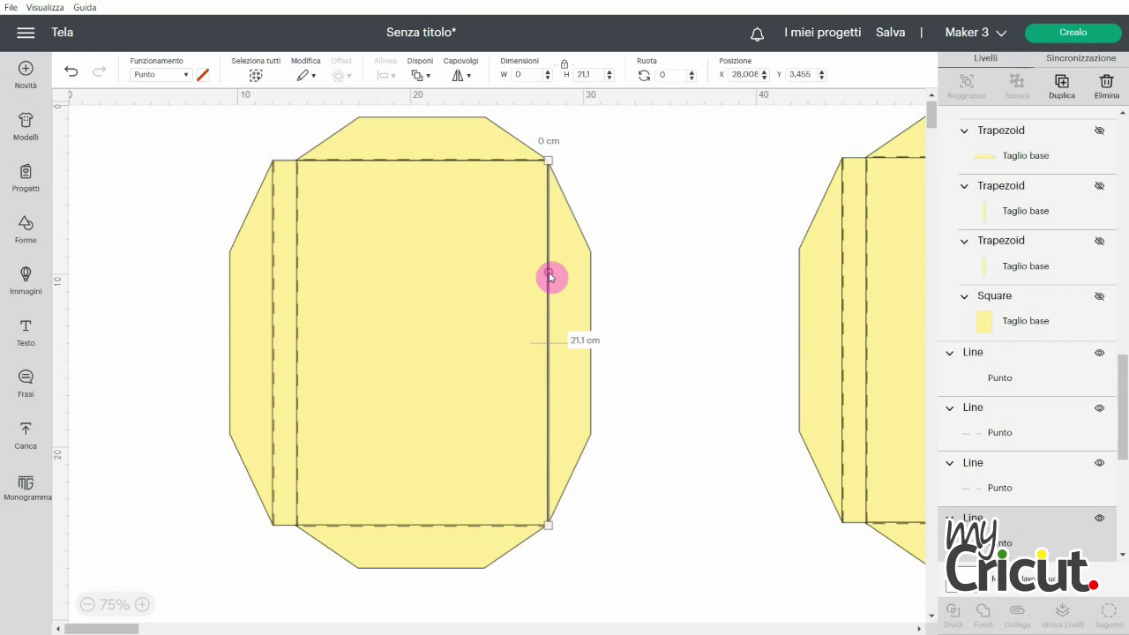
pyautogui.moveTo(1117, 412); pyautogui.dragTo(1115, 449)
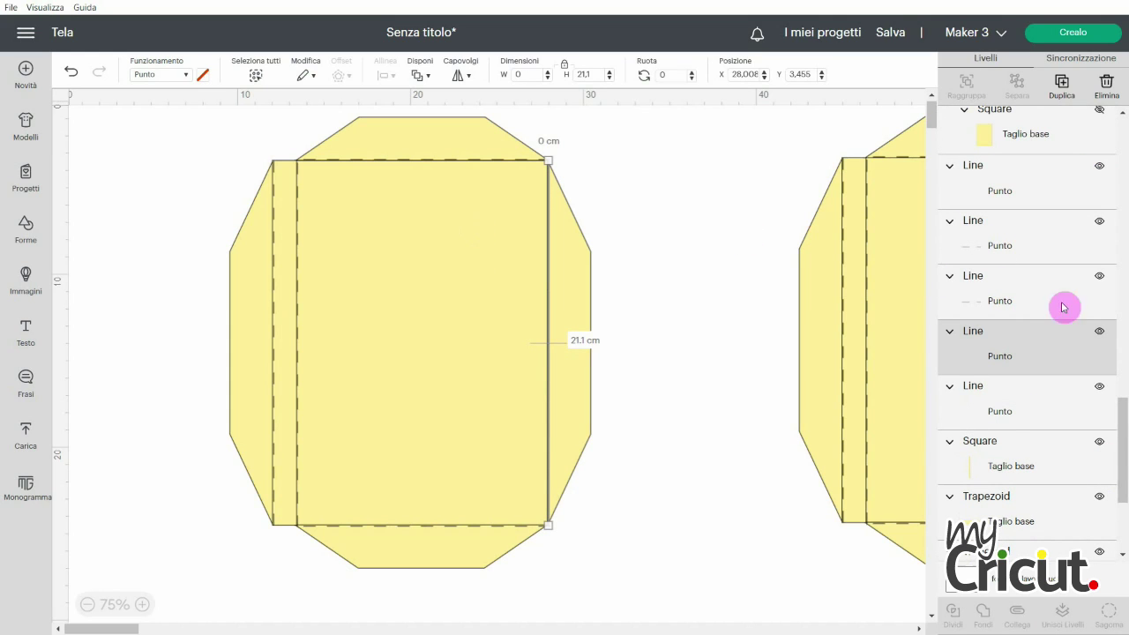
pyautogui.click(1098, 333)
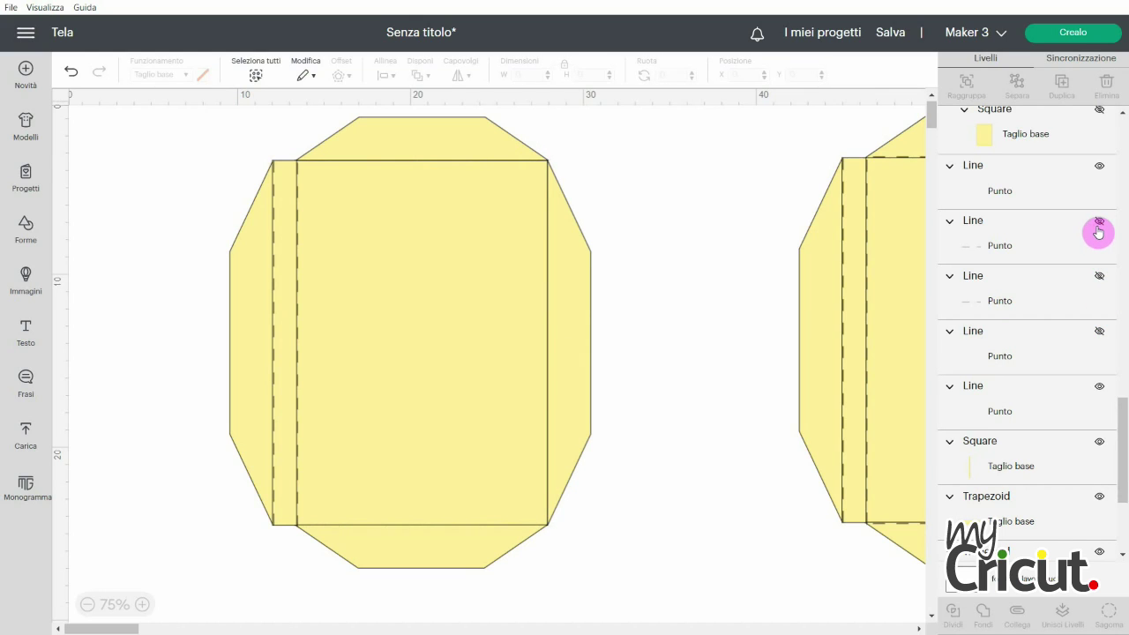
pyautogui.click(1099, 167)
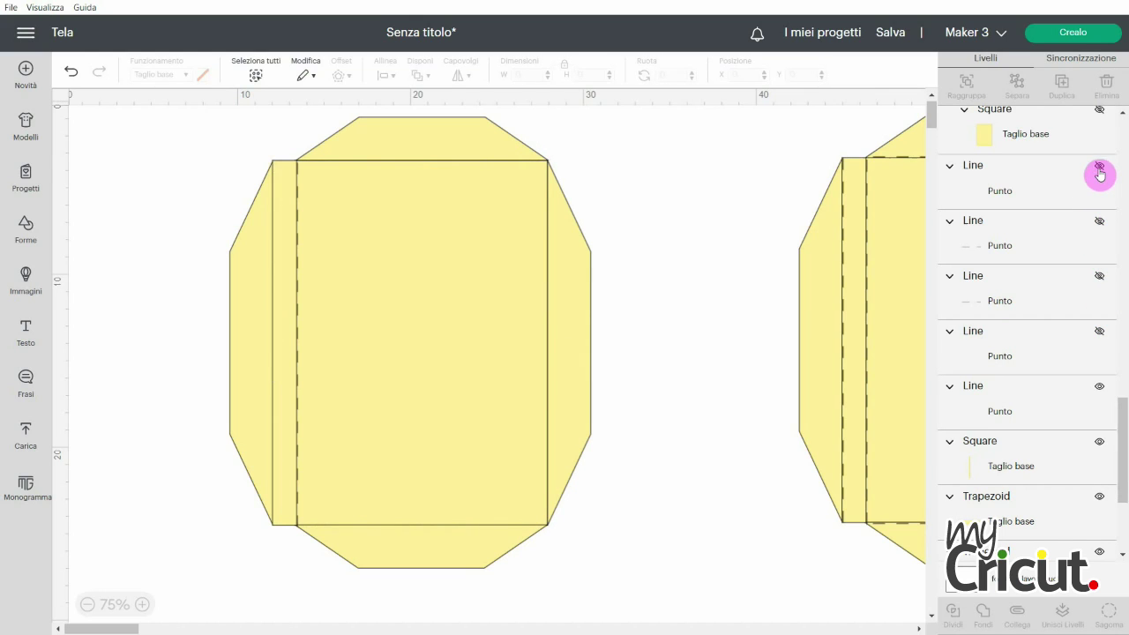
pyautogui.click(1099, 387)
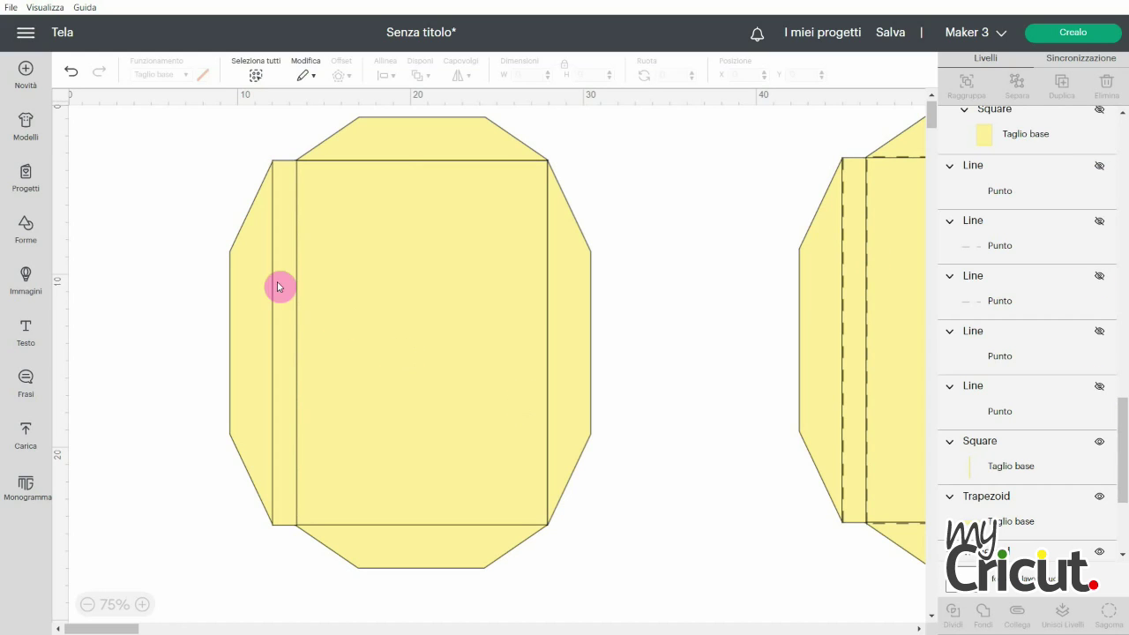
# - Try to weld the original template's base shapes into one outline, and undo the weld
pyautogui.moveTo(146, 112); pyautogui.dragTo(665, 612)
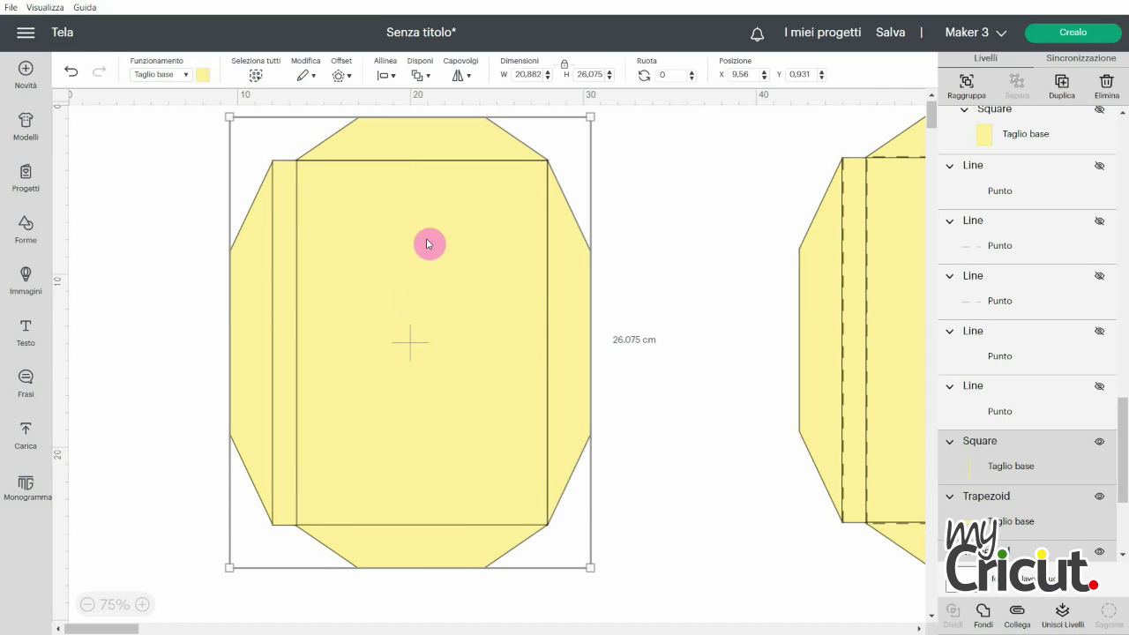
pyautogui.click(982, 617)
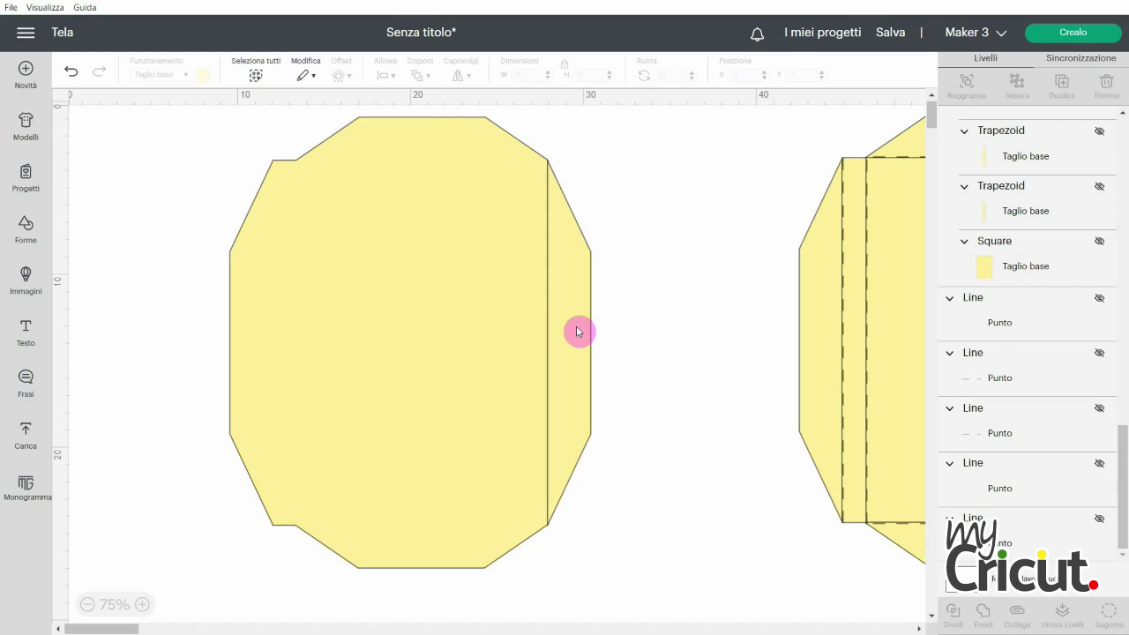
pyautogui.click(69, 75)
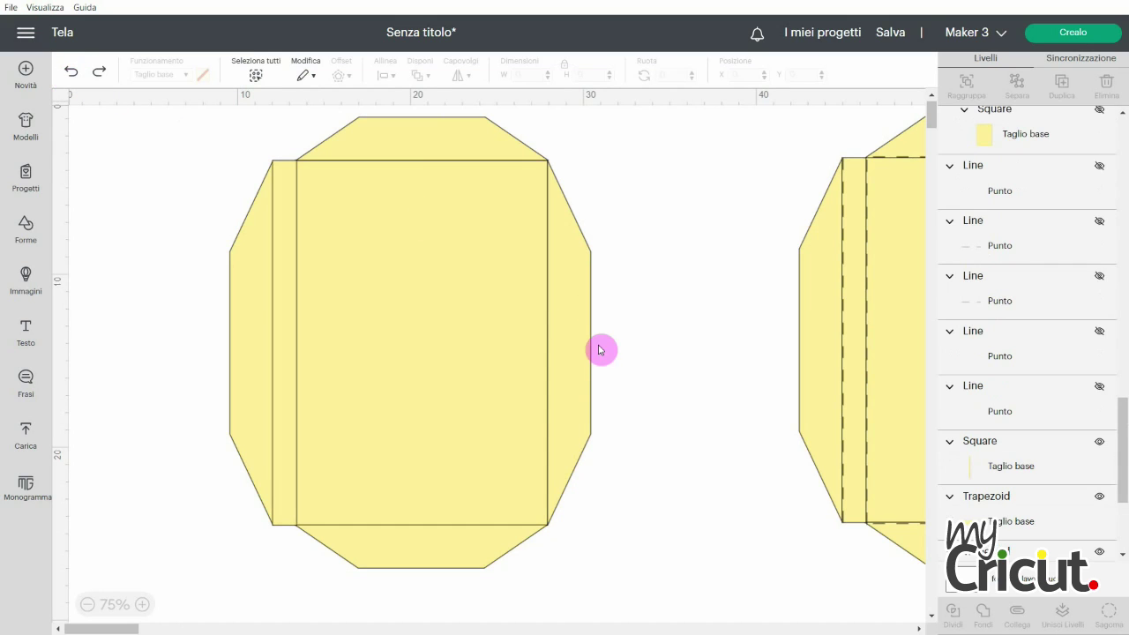
# - Nudge the right trapezoid flap against the rectangle so they overlap, and weld all base shapes into one outline
pyautogui.click(569, 339)
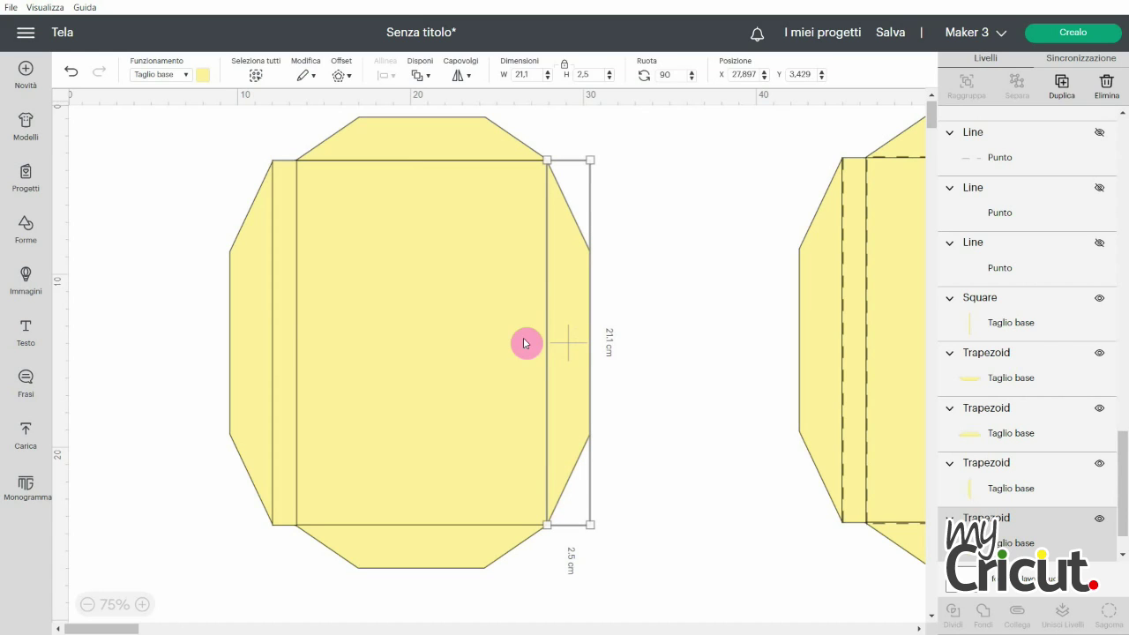
pyautogui.moveTo(137, 115); pyautogui.dragTo(539, 469)
pyautogui.moveTo(302, 332); pyautogui.dragTo(710, 606)
pyautogui.click(981, 614)
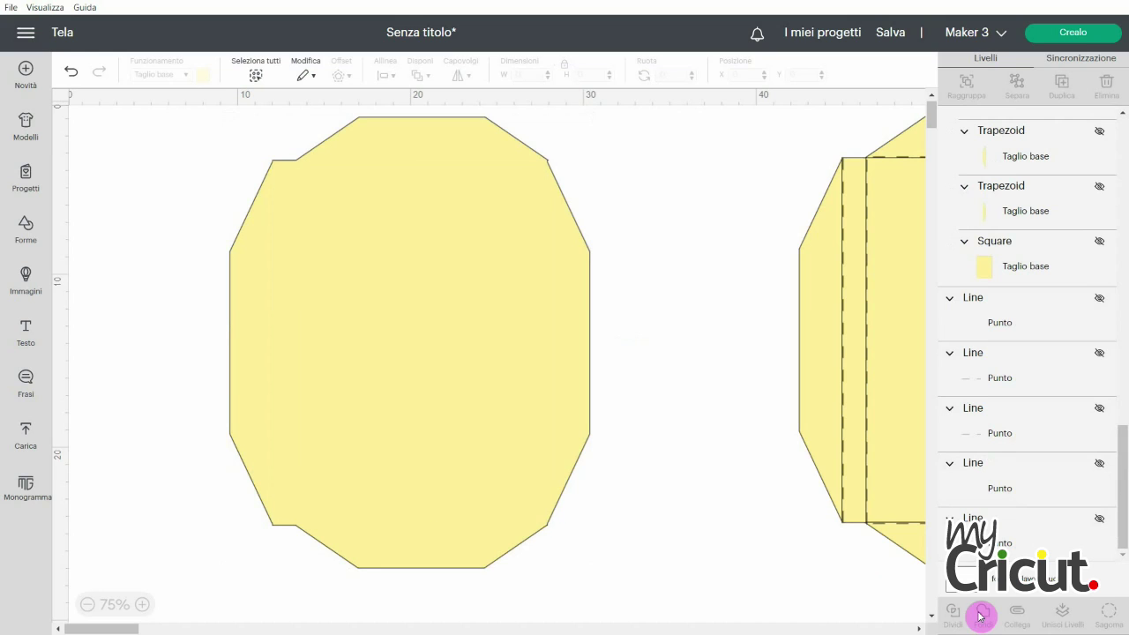
# - Send the welded outline to the back and show its five score lines again
pyautogui.click(424, 291)
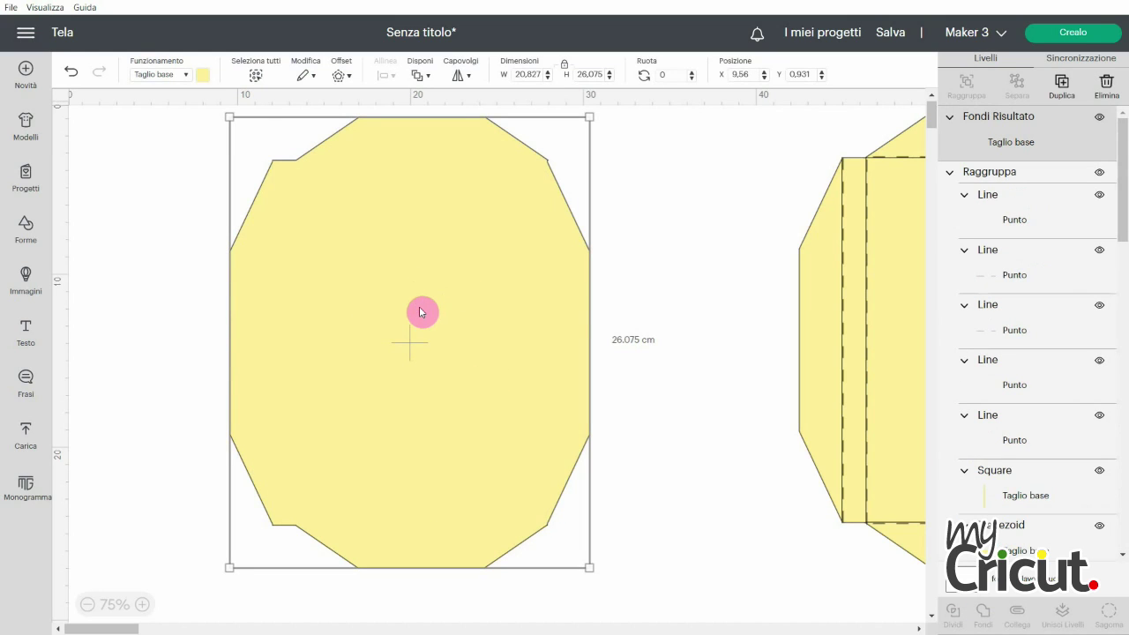
pyautogui.click(417, 76)
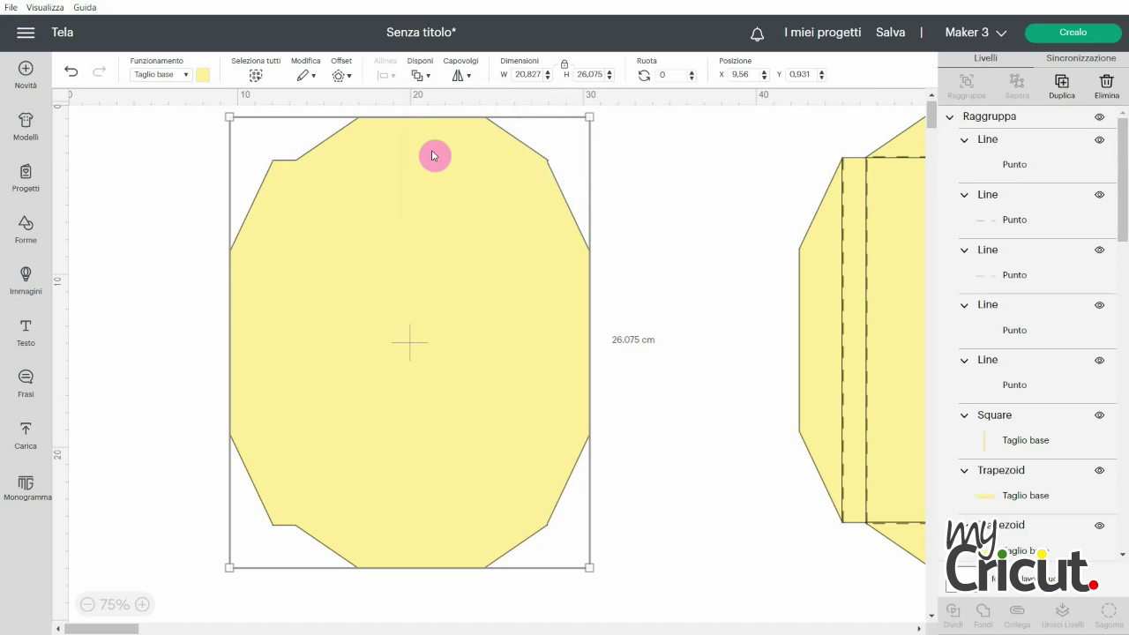
pyautogui.moveTo(1116, 178); pyautogui.dragTo(1125, 509)
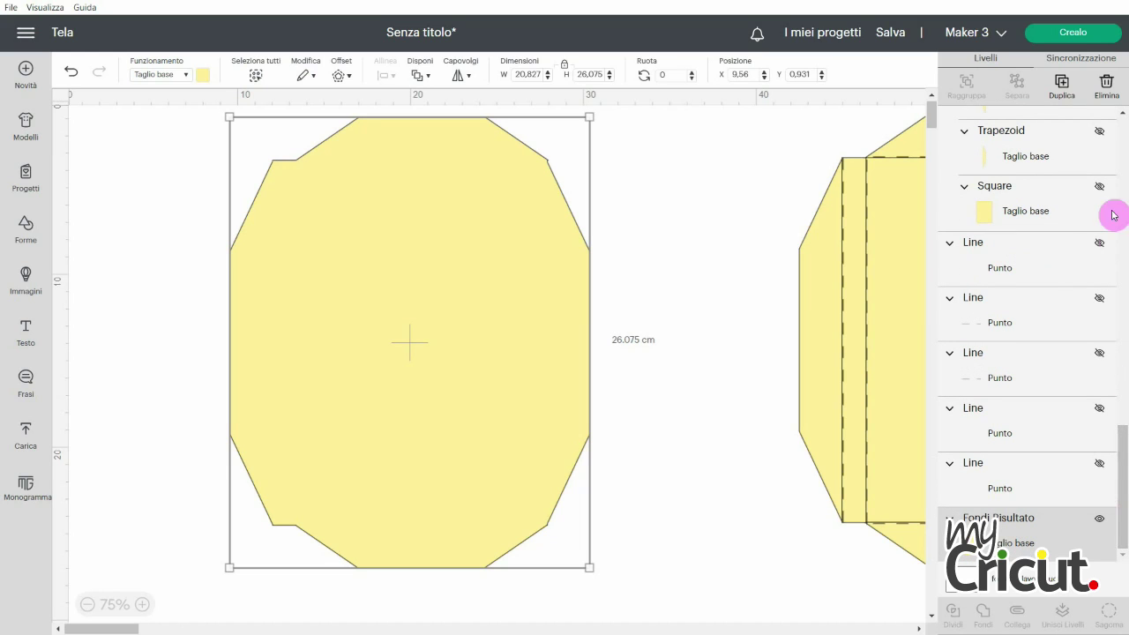
pyautogui.click(1097, 242)
pyautogui.click(1098, 297)
pyautogui.click(1097, 351)
pyautogui.click(1098, 407)
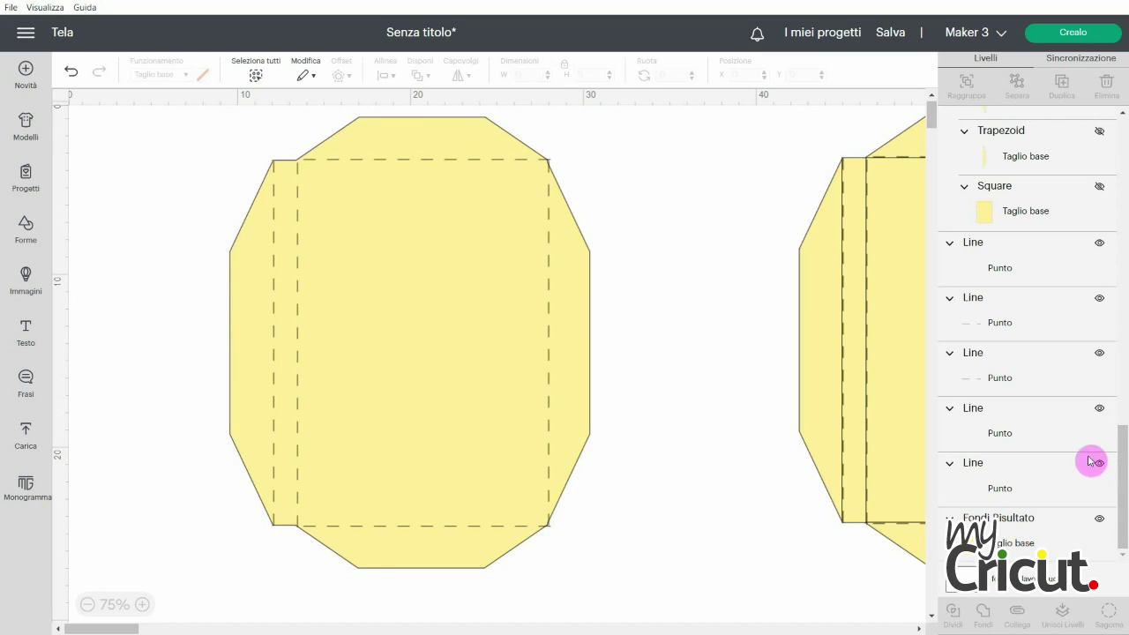
# - Attach the five score lines to the welded outline and arrange it beside the grouped copy, with the copy on its left
pyautogui.moveTo(126, 106); pyautogui.dragTo(700, 615)
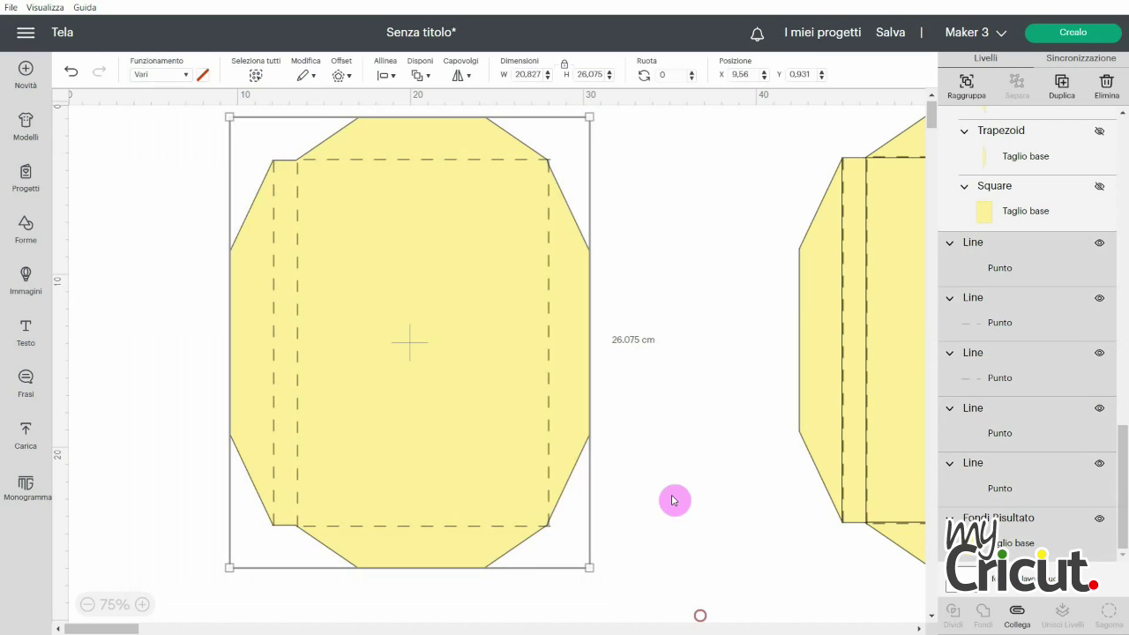
pyautogui.click(1016, 612)
pyautogui.moveTo(458, 332); pyautogui.dragTo(638, 532)
pyautogui.moveTo(902, 290); pyautogui.dragTo(144, 312)
pyautogui.moveTo(643, 561); pyautogui.dragTo(687, 252)
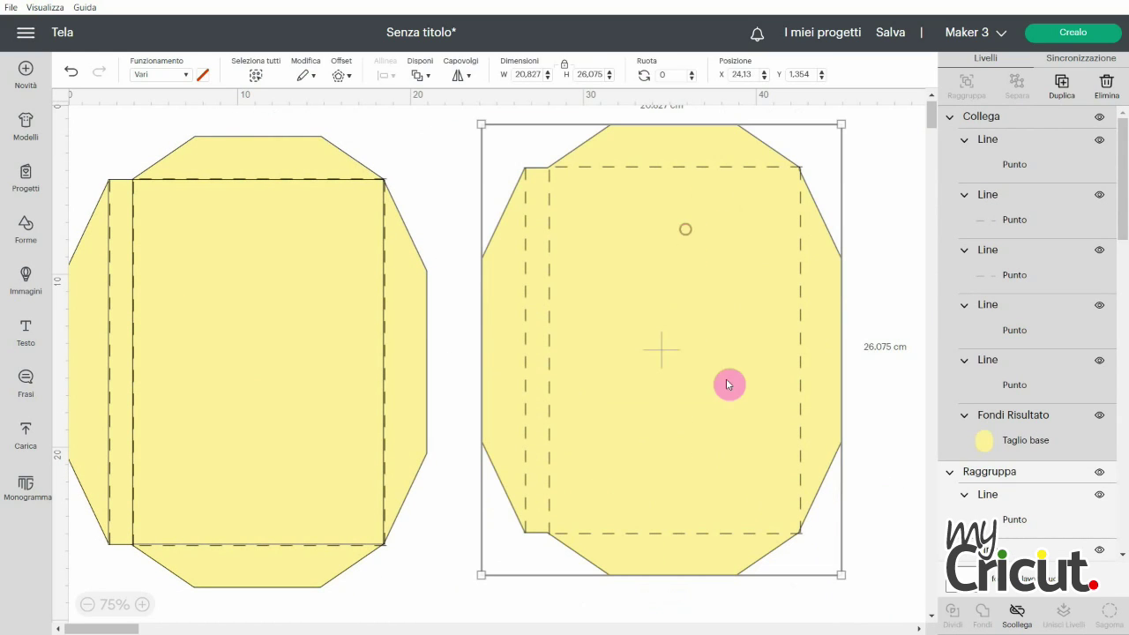
pyautogui.moveTo(265, 285); pyautogui.dragTo(292, 272)
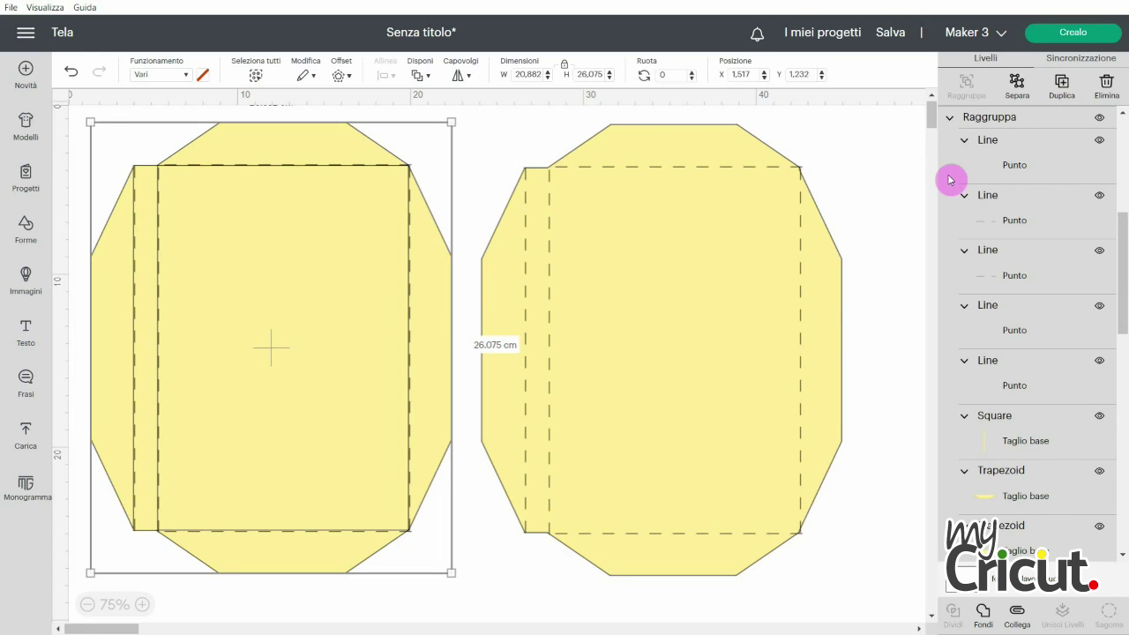
# - Ungroup the template copy and delete its left flap, side strip, and the two score lines along that strip
pyautogui.click(1016, 94)
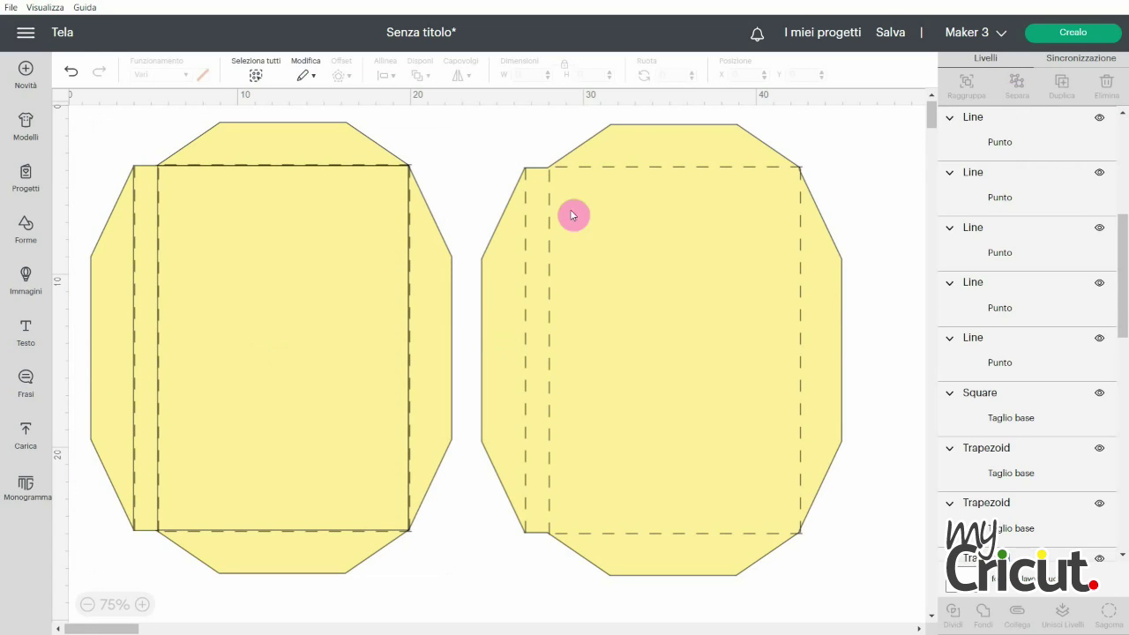
pyautogui.click(115, 310)
pyautogui.press('Delete')
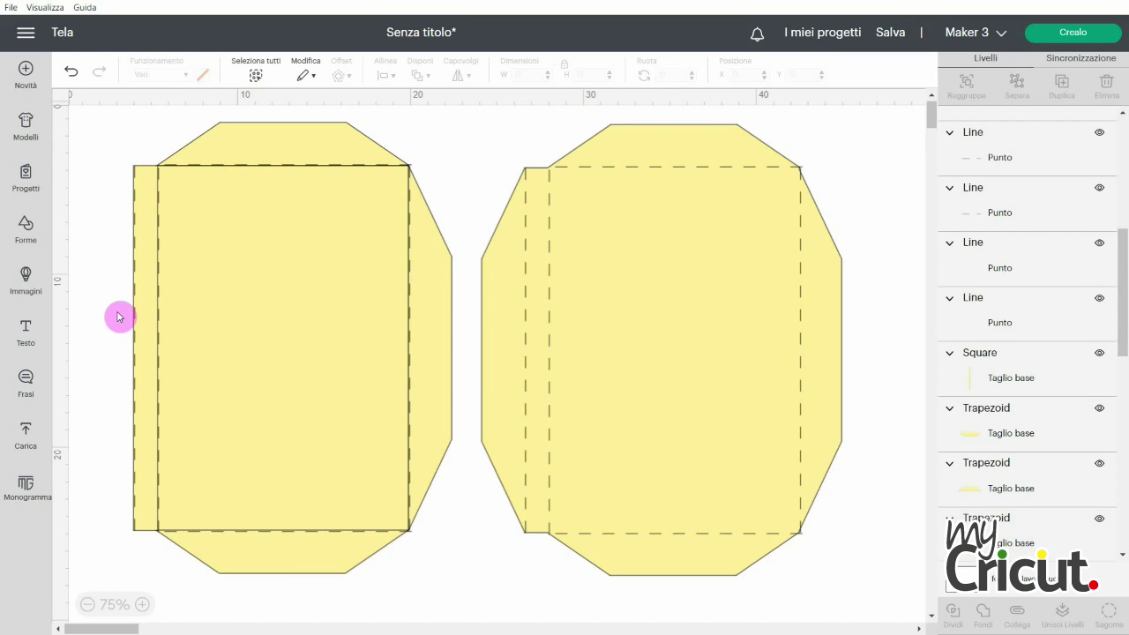
pyautogui.click(137, 265)
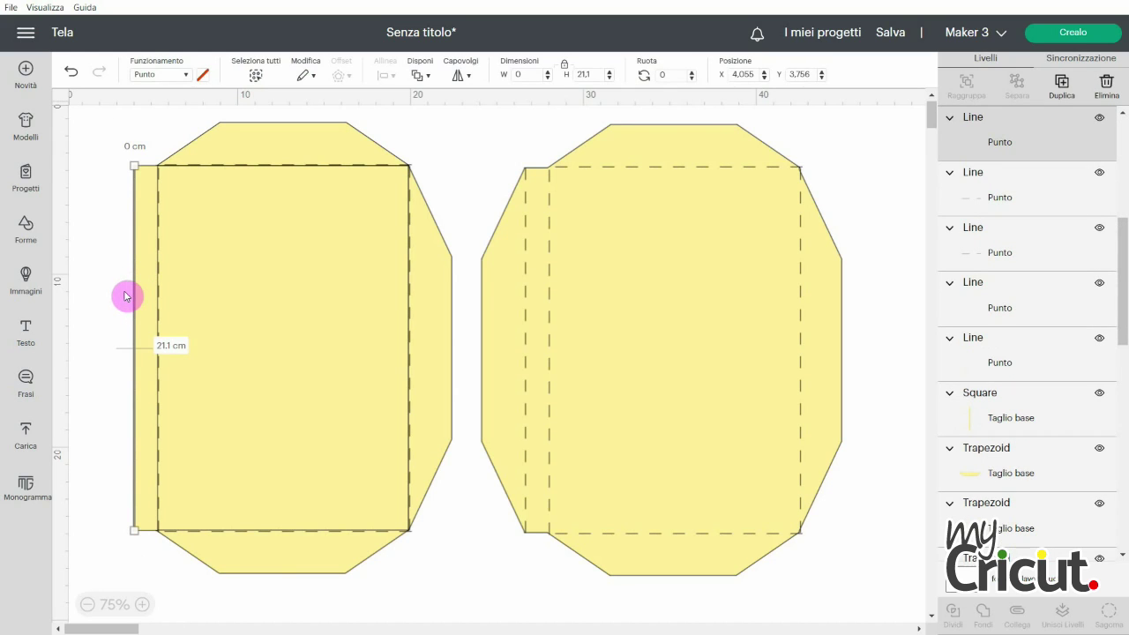
pyautogui.press('Delete')
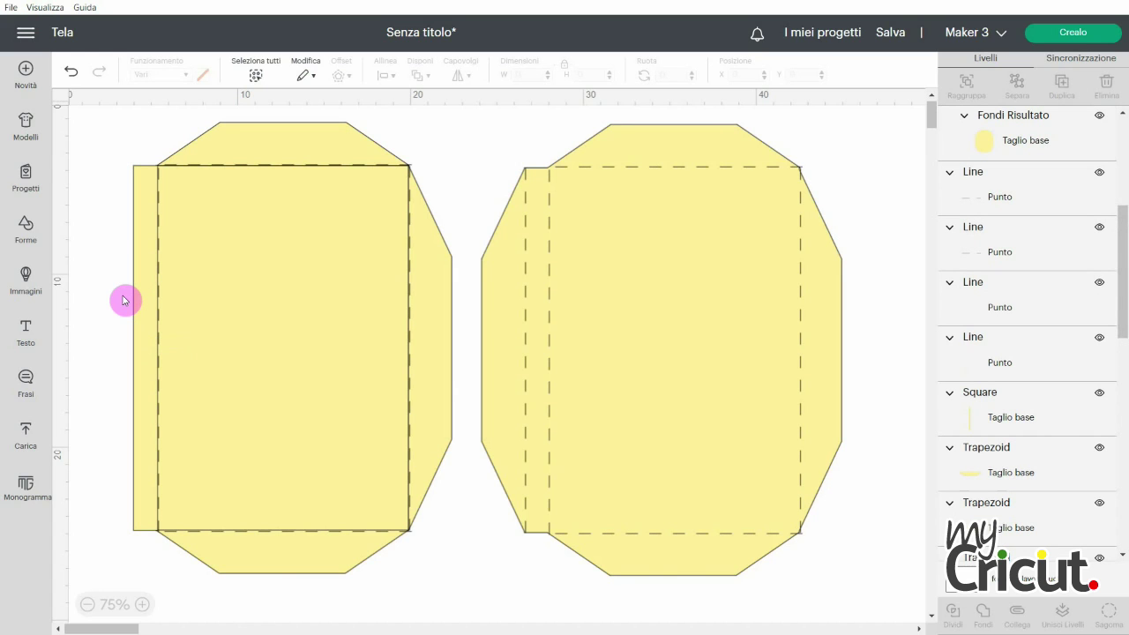
pyautogui.click(144, 298)
pyautogui.press('Delete')
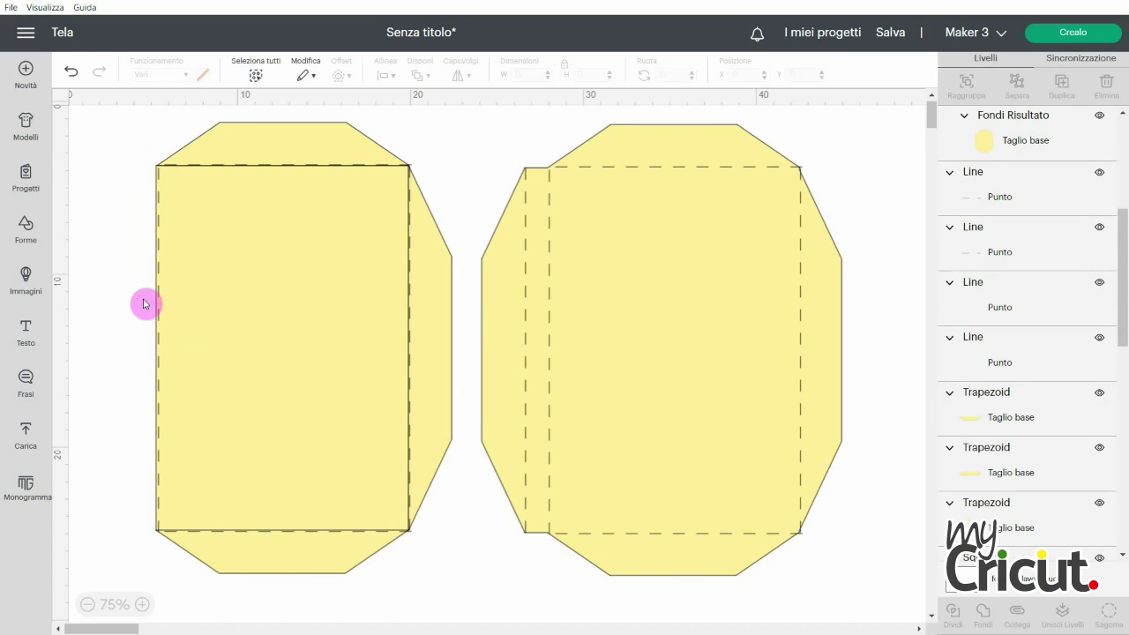
pyautogui.click(158, 306)
pyautogui.press('Delete')
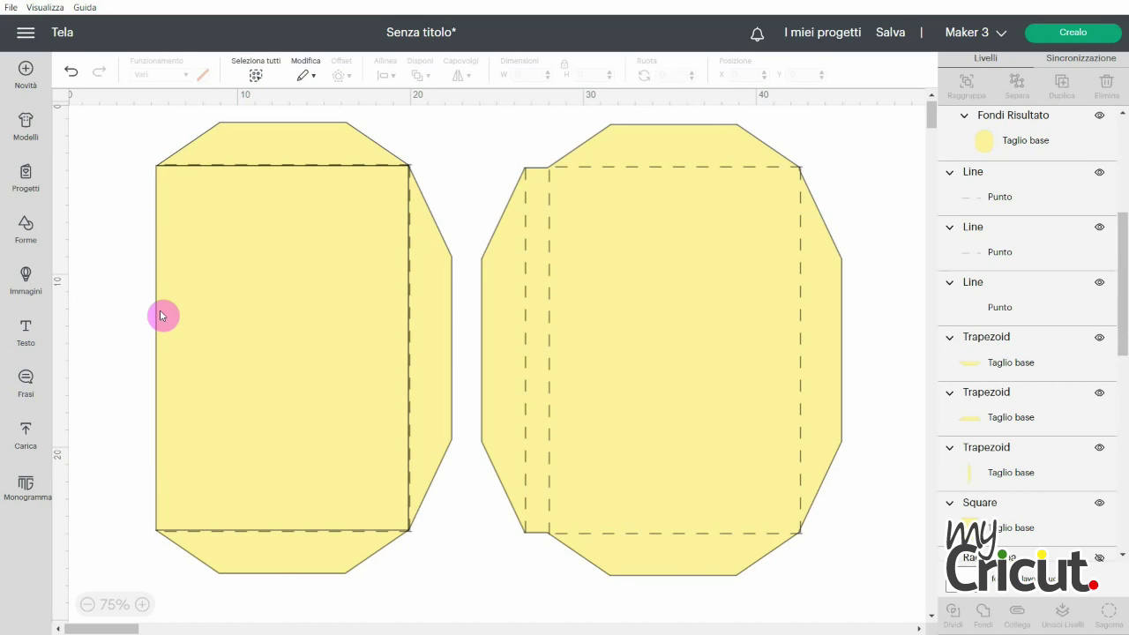
# - Weld the rectangle and its three trapezoid flaps of the template without the side strip into one outline
pyautogui.click(436, 313)
pyautogui.moveTo(436, 313); pyautogui.dragTo(423, 348)
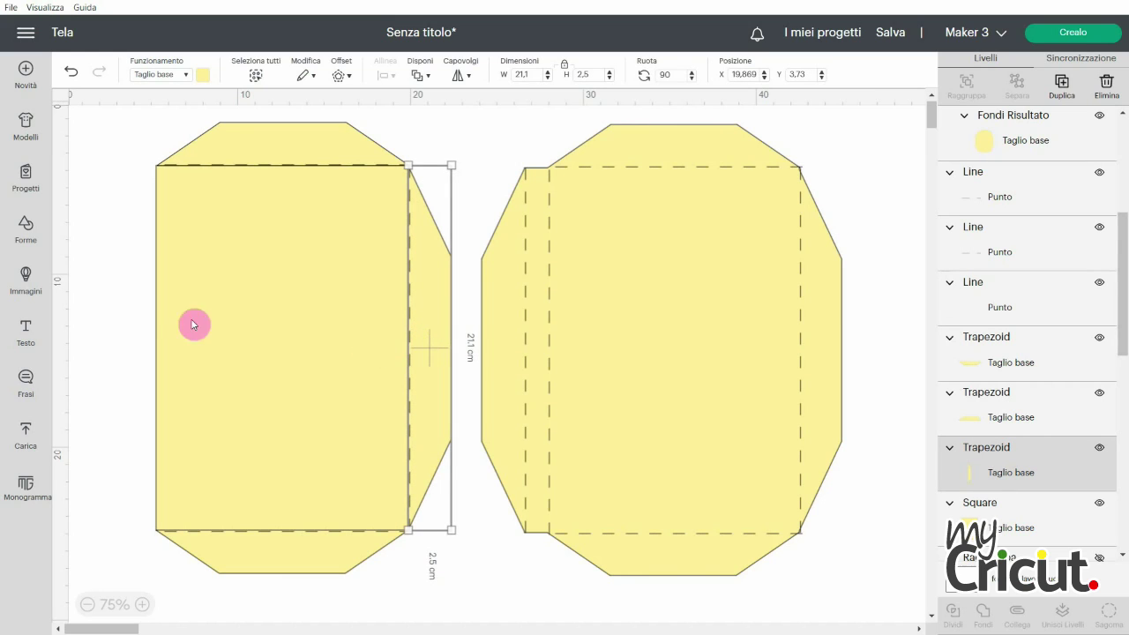
pyautogui.click(106, 282)
pyautogui.click(251, 157)
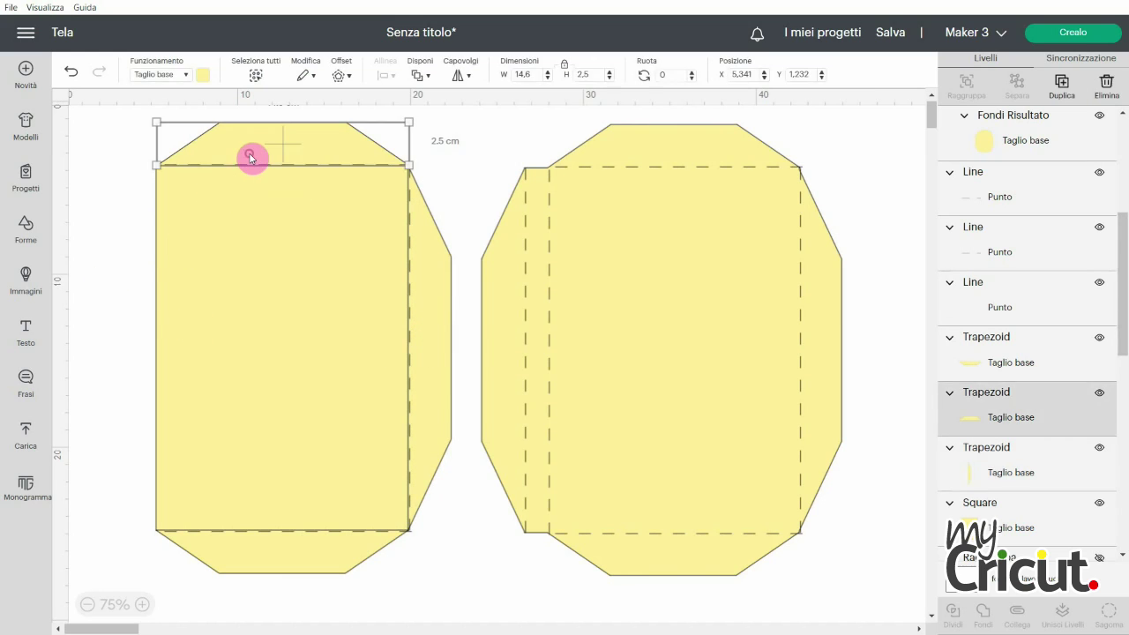
pyautogui.keyDown('shift'); pyautogui.click(435, 347); pyautogui.keyUp('shift')
pyautogui.keyDown('shift'); pyautogui.click(337, 561); pyautogui.keyUp('shift')
pyautogui.keyDown('shift'); pyautogui.click(301, 404); pyautogui.keyUp('shift')
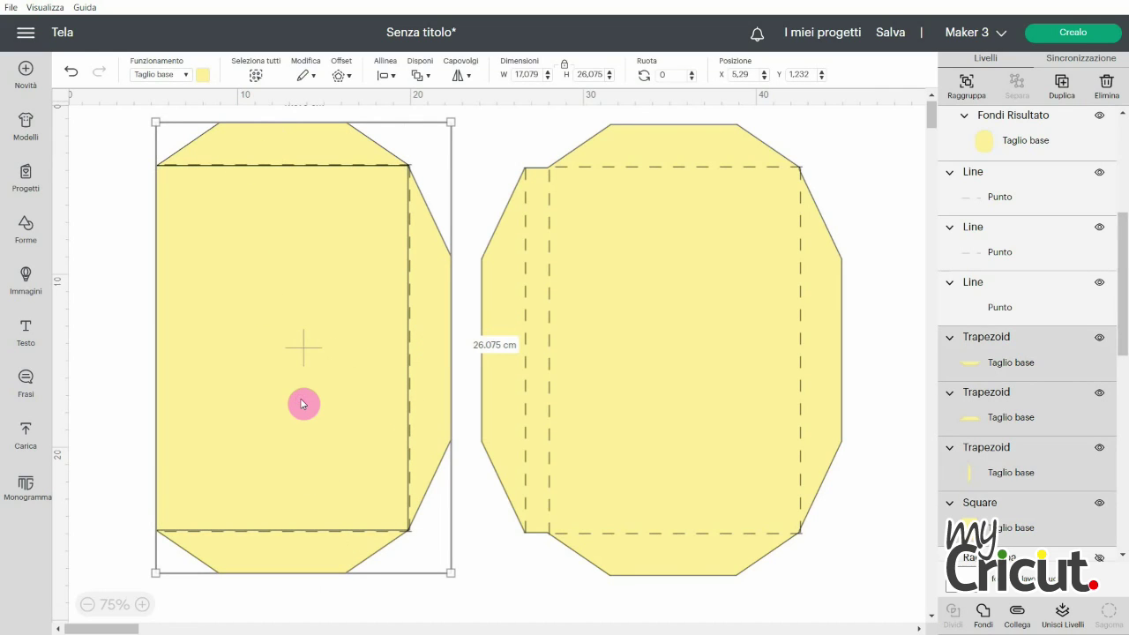
pyautogui.click(982, 610)
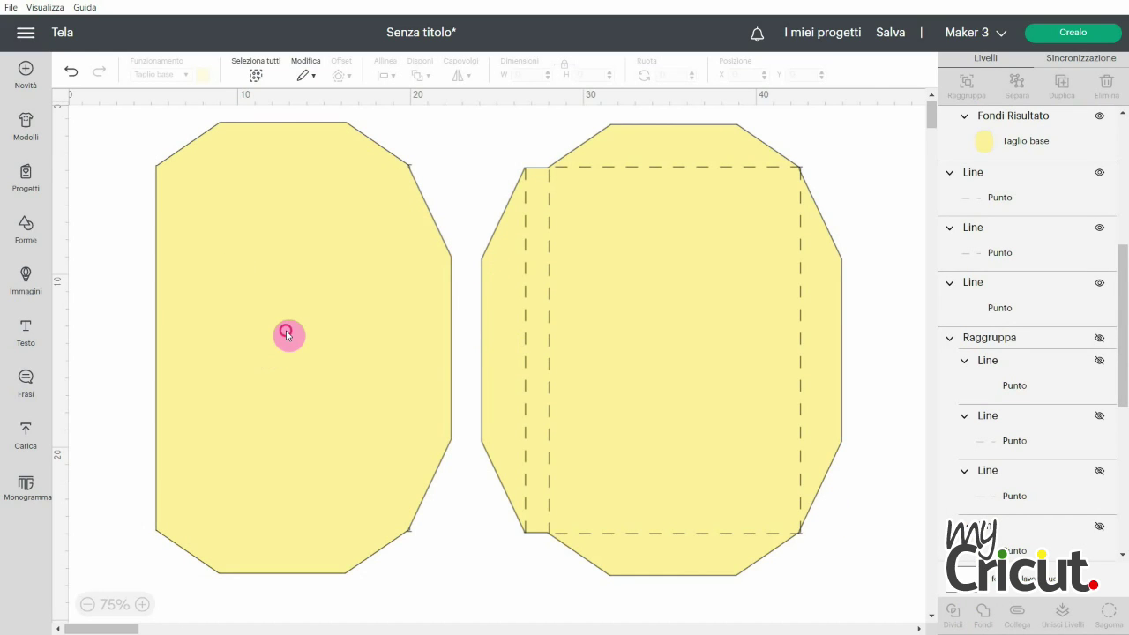
# - Send the welded outline to the back and adjust the two horizontal 14.6 cm score lines along the flap folds
pyautogui.click(286, 335)
pyautogui.click(419, 74)
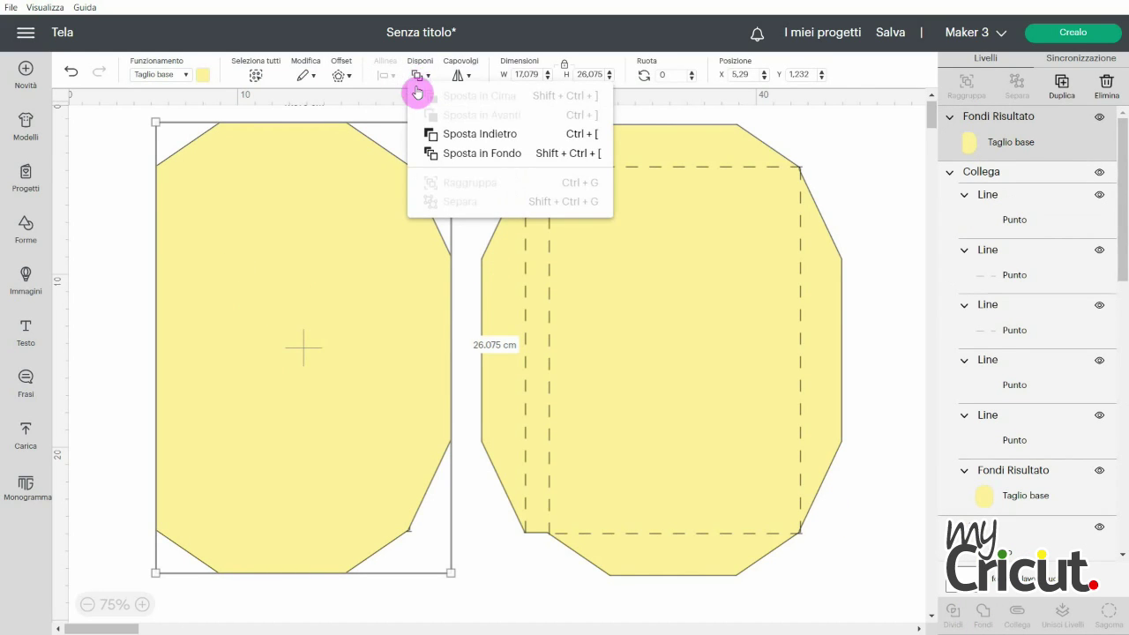
pyautogui.click(434, 152)
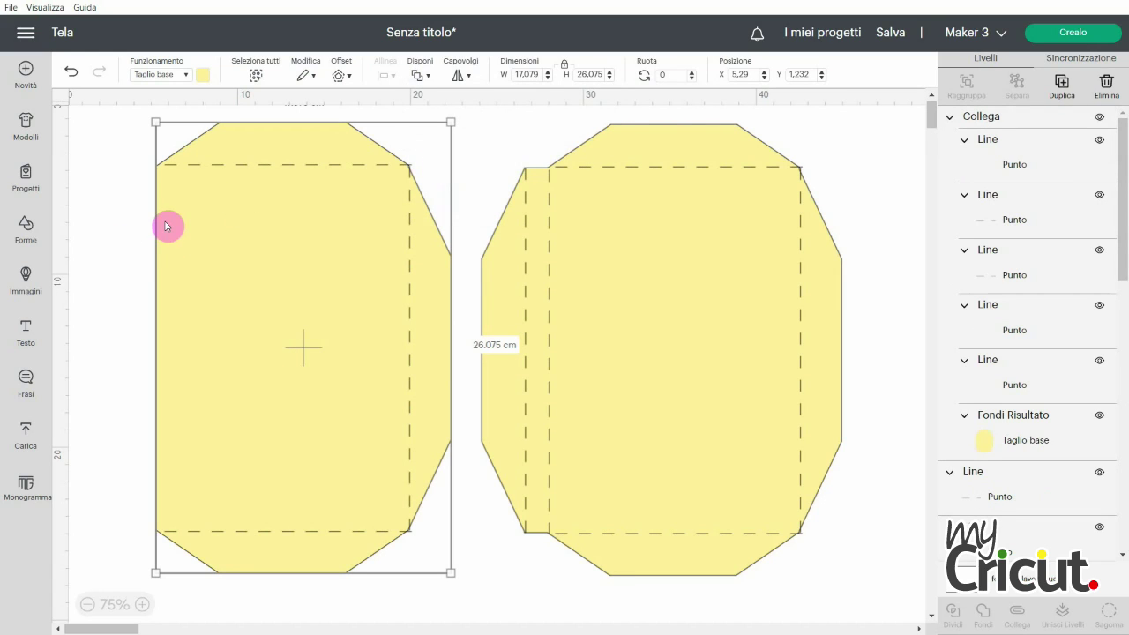
pyautogui.click(384, 166)
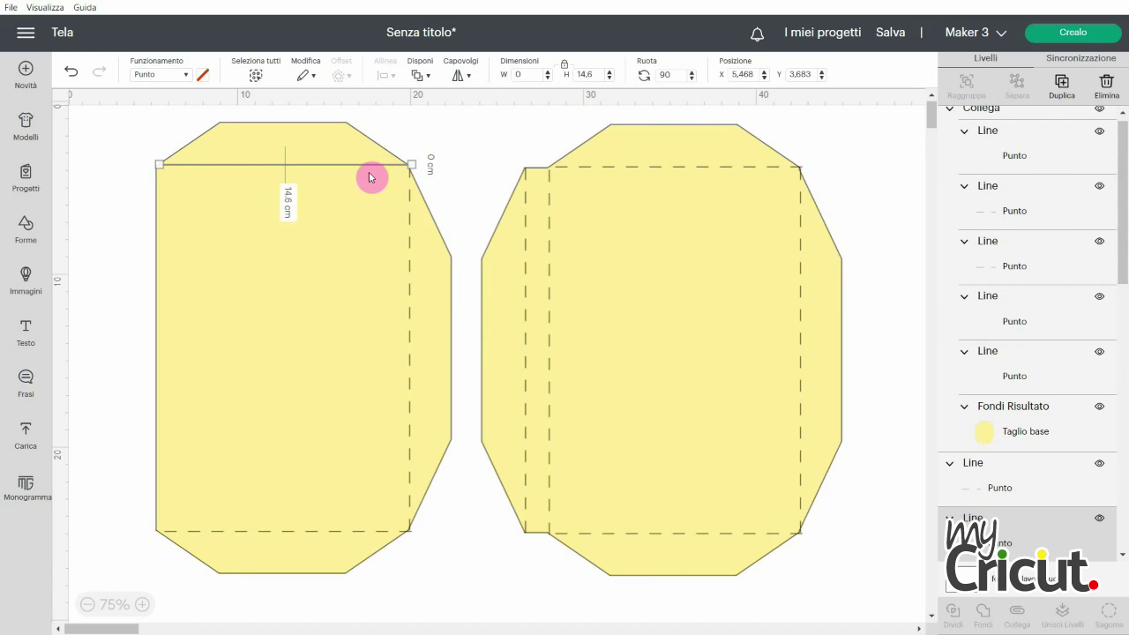
pyautogui.click(377, 530)
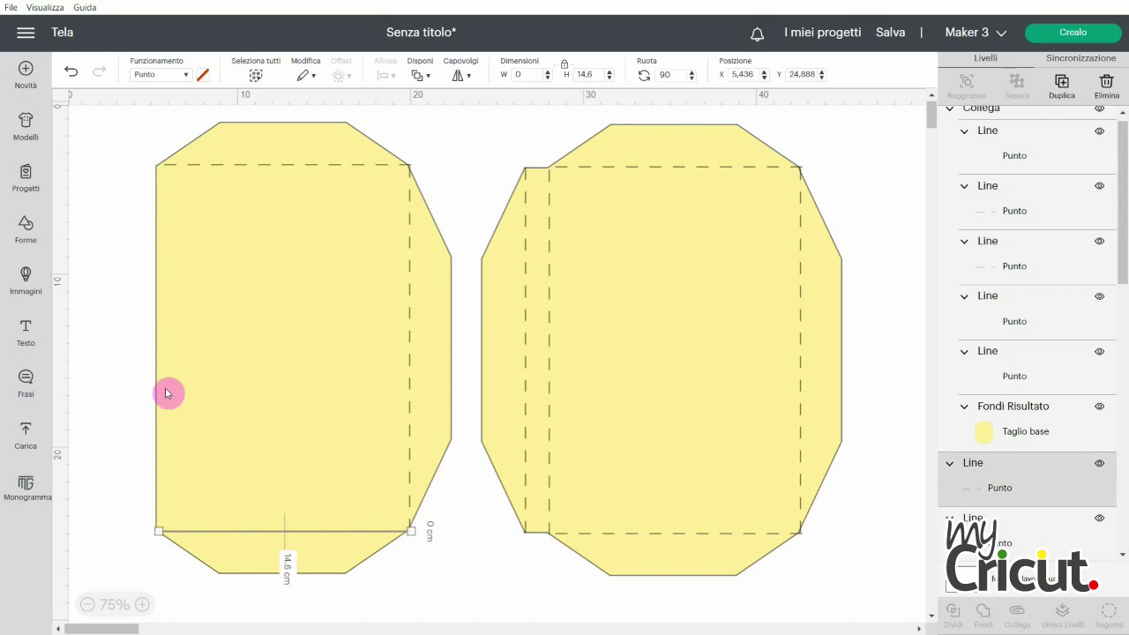
pyautogui.click(225, 166)
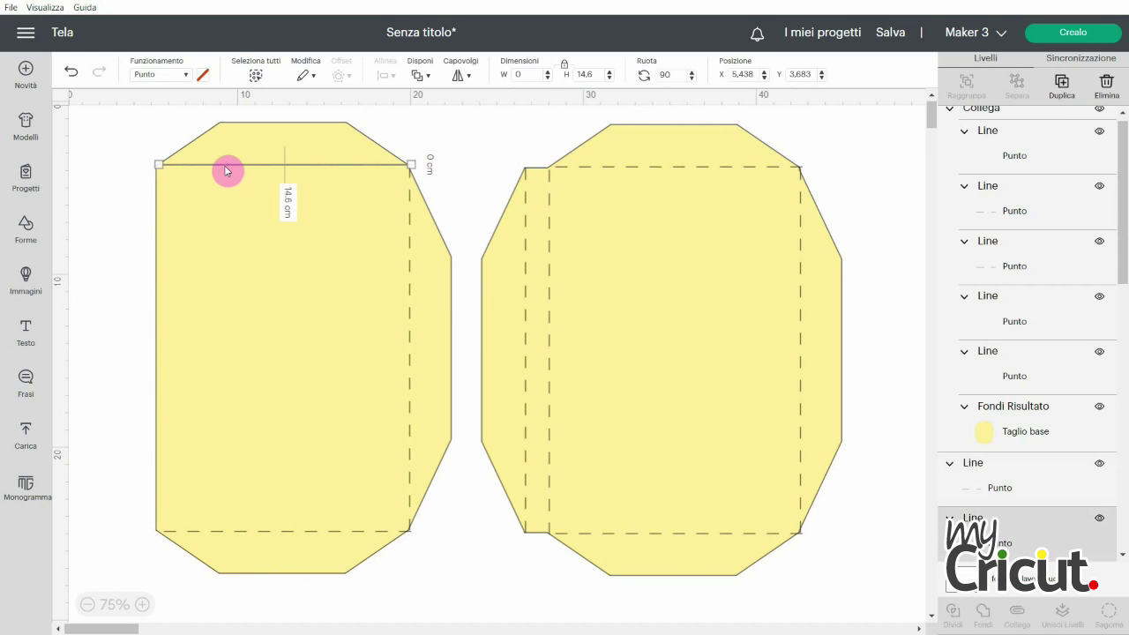
# - Attach the three score lines to the welded outline and move the piece slightly away from the other template
pyautogui.click(104, 183)
pyautogui.moveTo(99, 135); pyautogui.dragTo(441, 574)
pyautogui.click(1016, 612)
pyautogui.moveTo(339, 296); pyautogui.dragTo(310, 292)
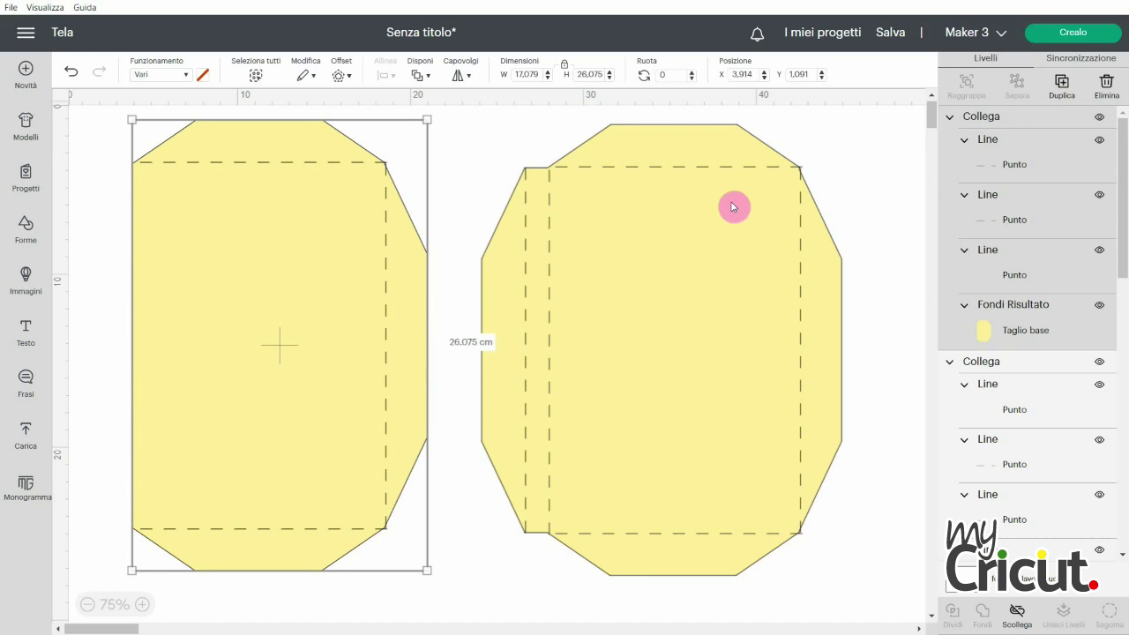
# - Save the project with the title QUADERNO SHACKER
pyautogui.click(890, 32)
pyautogui.click(456, 141)
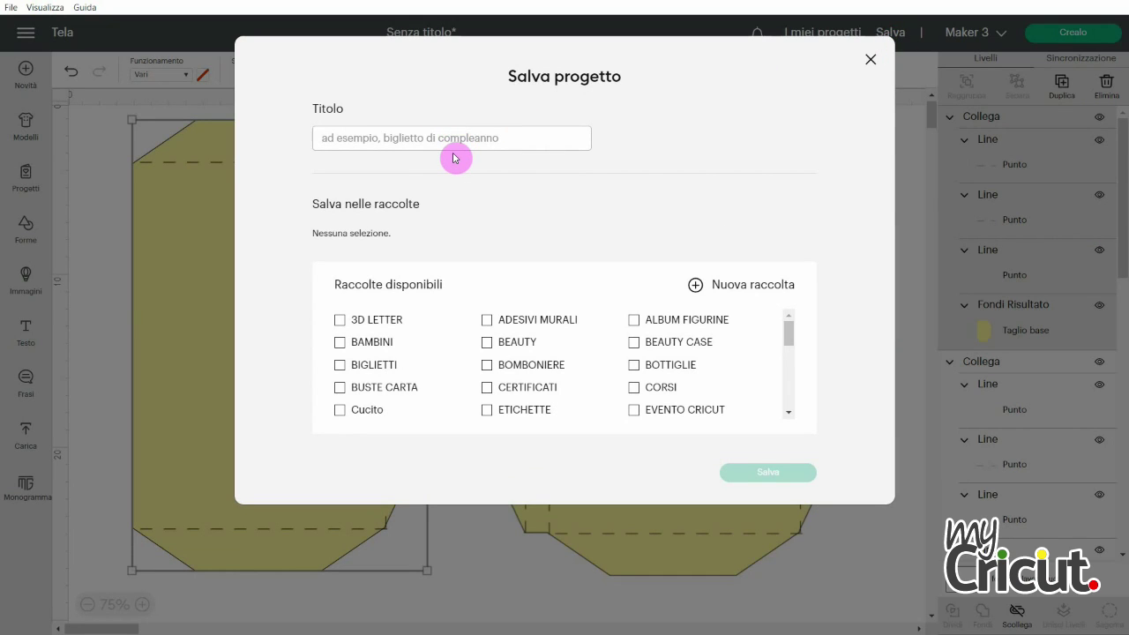
pyautogui.write('QUADERNO SHAQ')
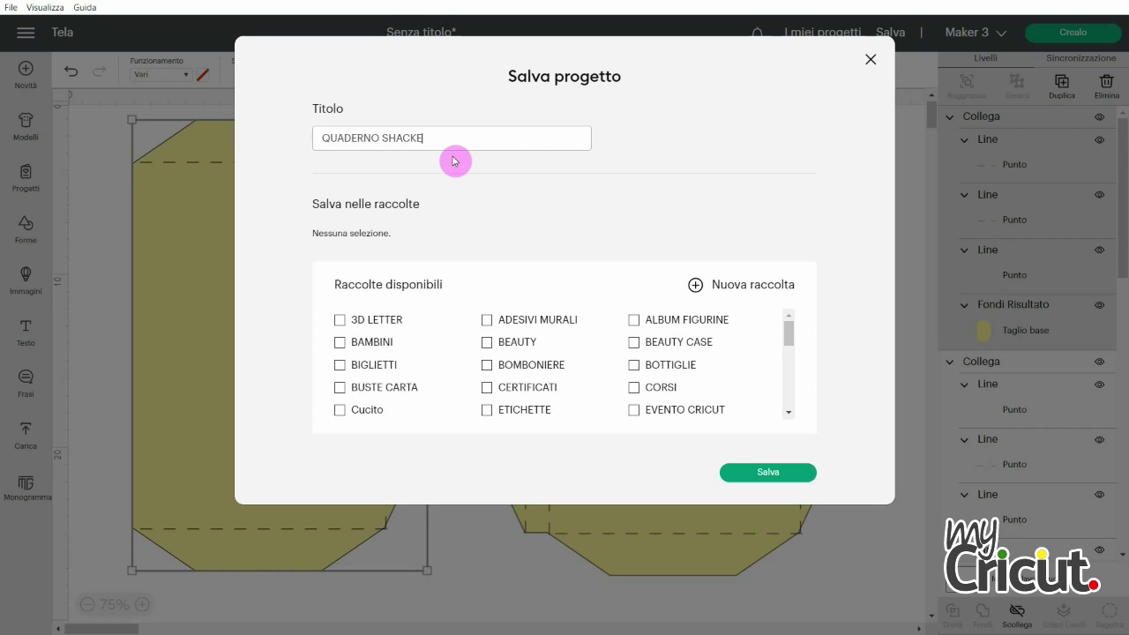
pyautogui.write('KER')
pyautogui.click(780, 473)
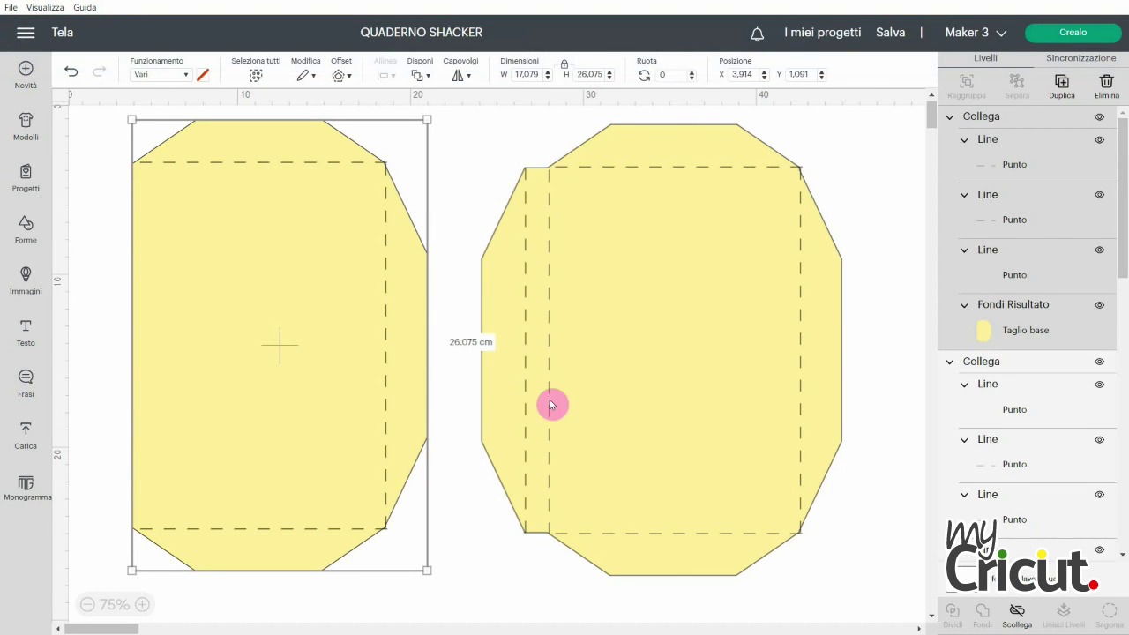
# - Add a square resized to 14.6 × 20.8 cm with unlocked proportions and place it over the main panel of the side-strip template
pyautogui.click(24, 232)
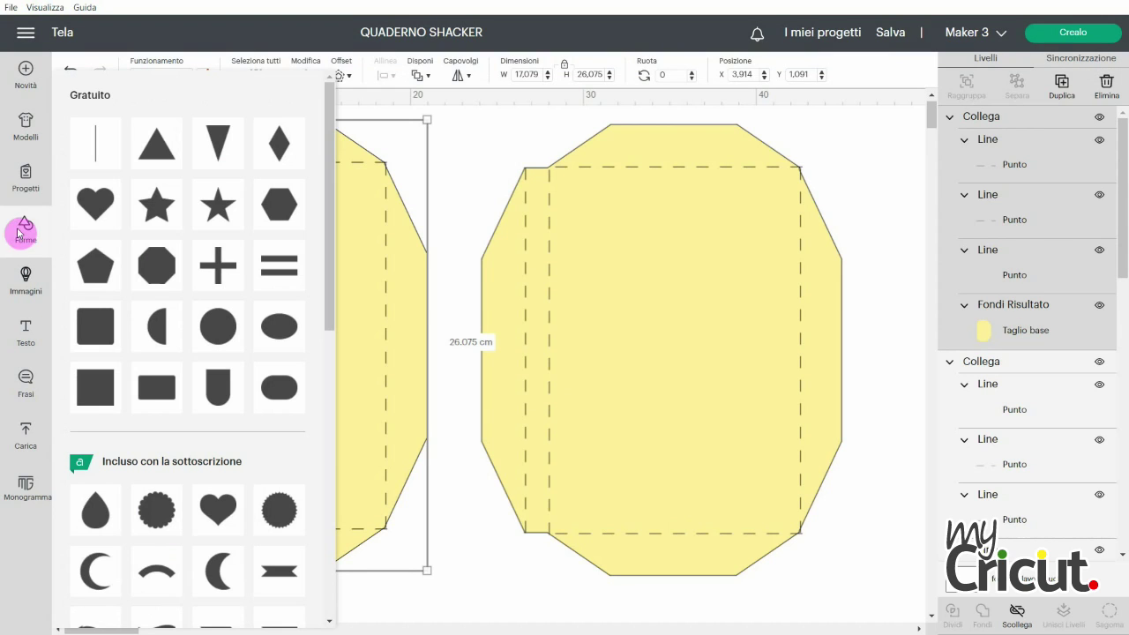
pyautogui.click(92, 394)
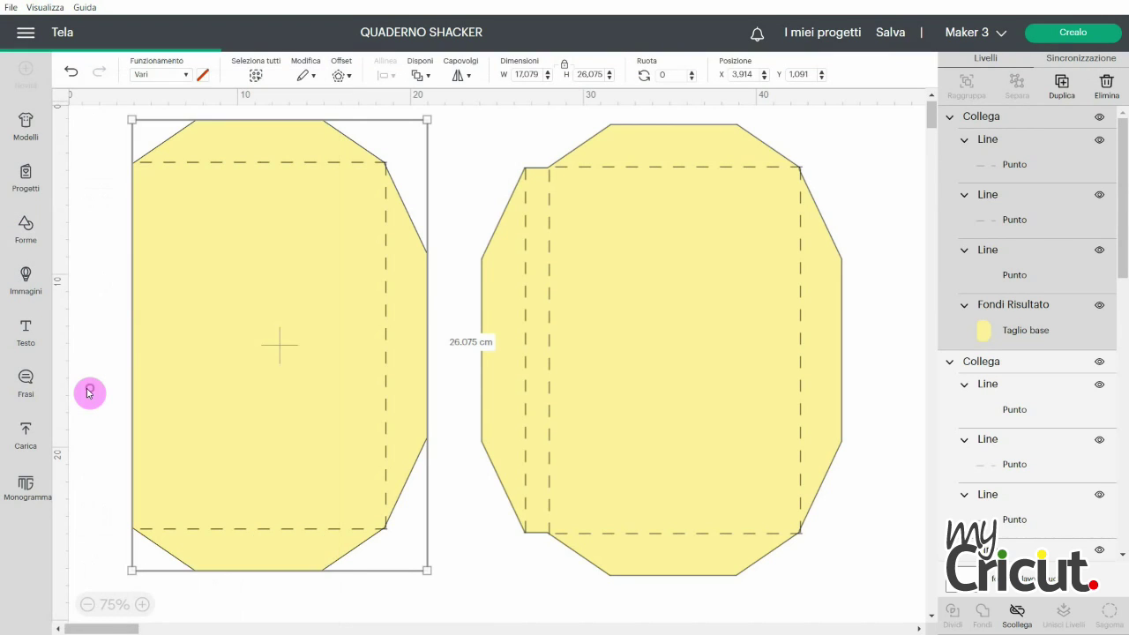
pyautogui.moveTo(424, 443); pyautogui.dragTo(506, 312)
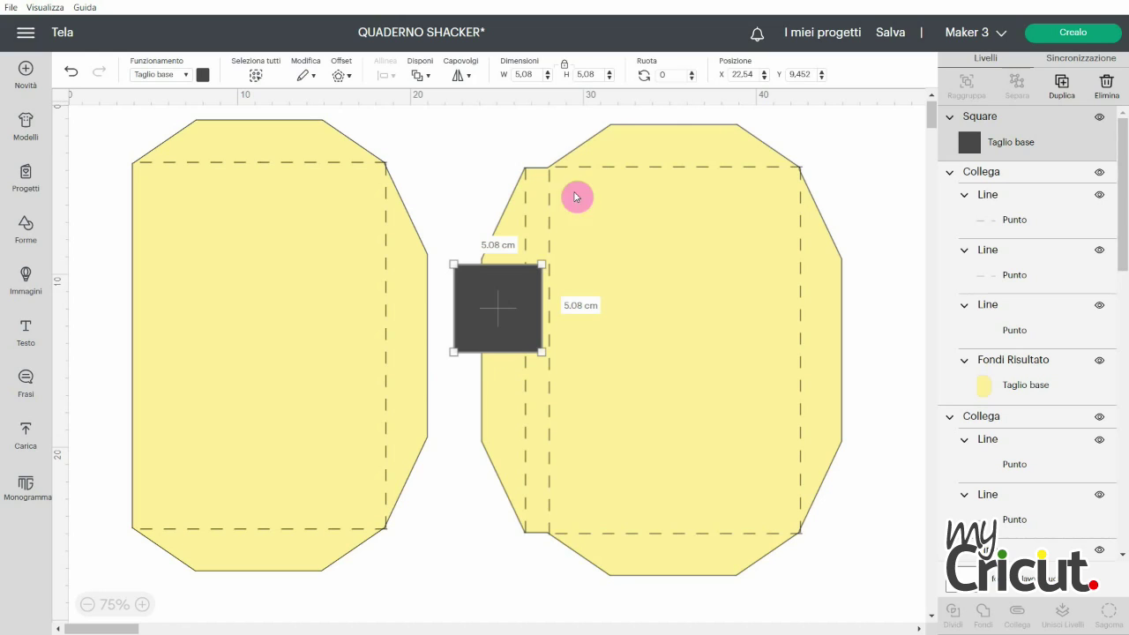
pyautogui.click(562, 68)
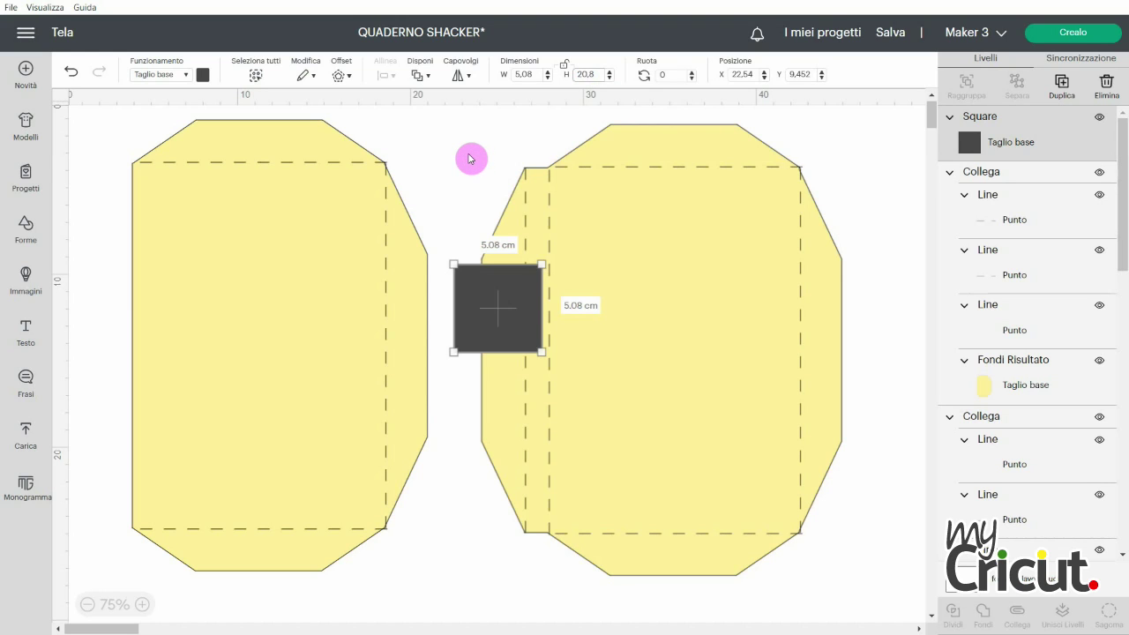
pyautogui.press('Return')
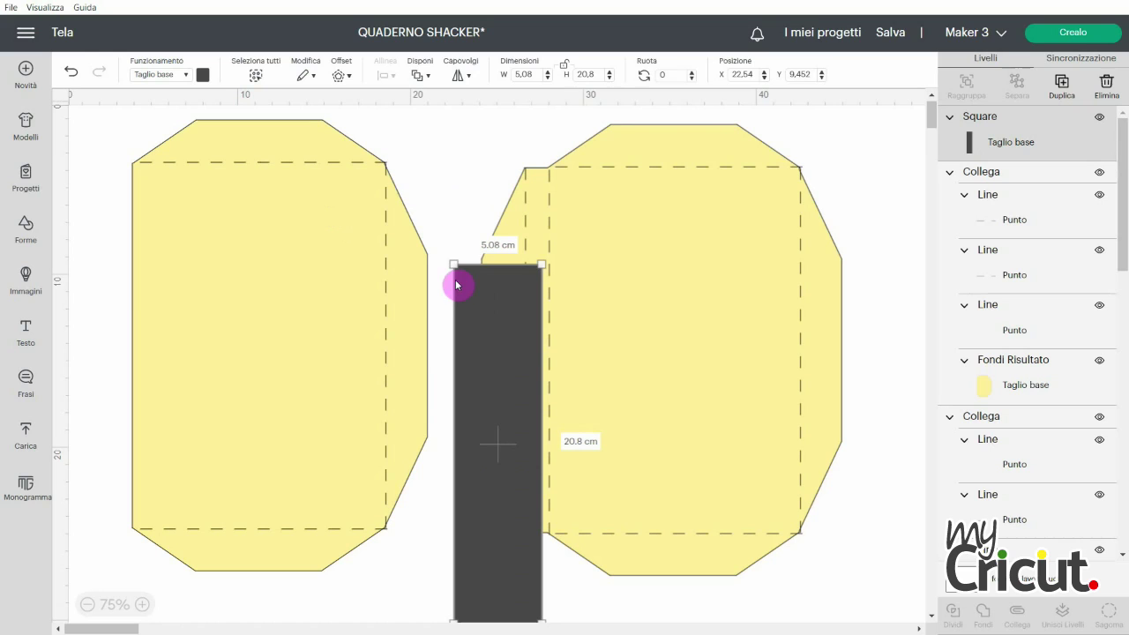
pyautogui.click(527, 74)
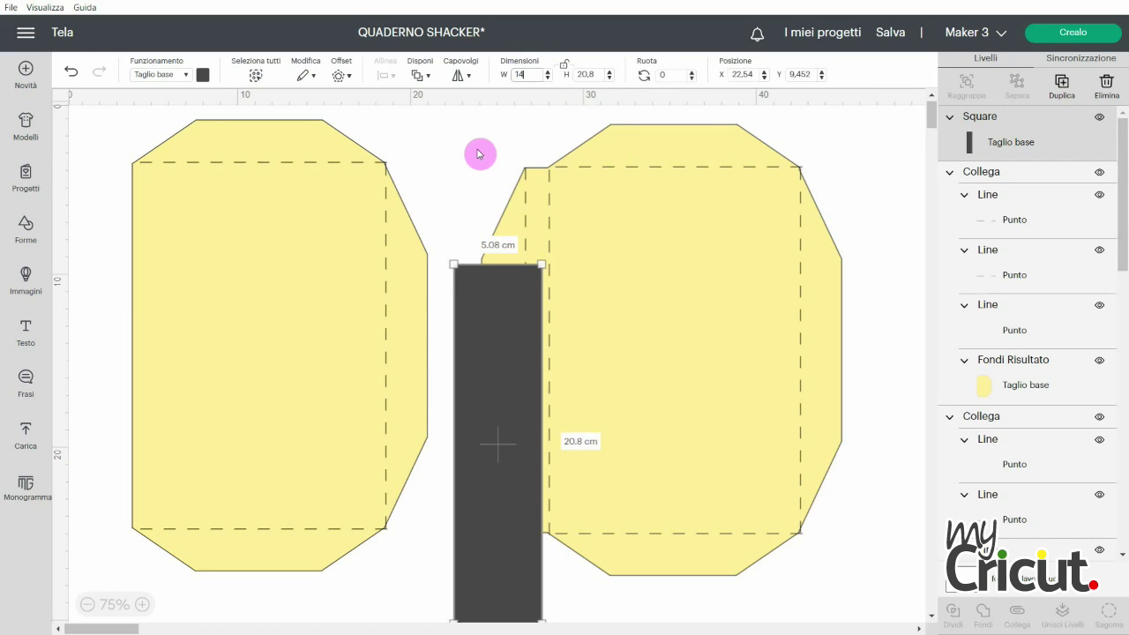
pyautogui.press('Return')
pyautogui.moveTo(597, 343); pyautogui.dragTo(717, 300)
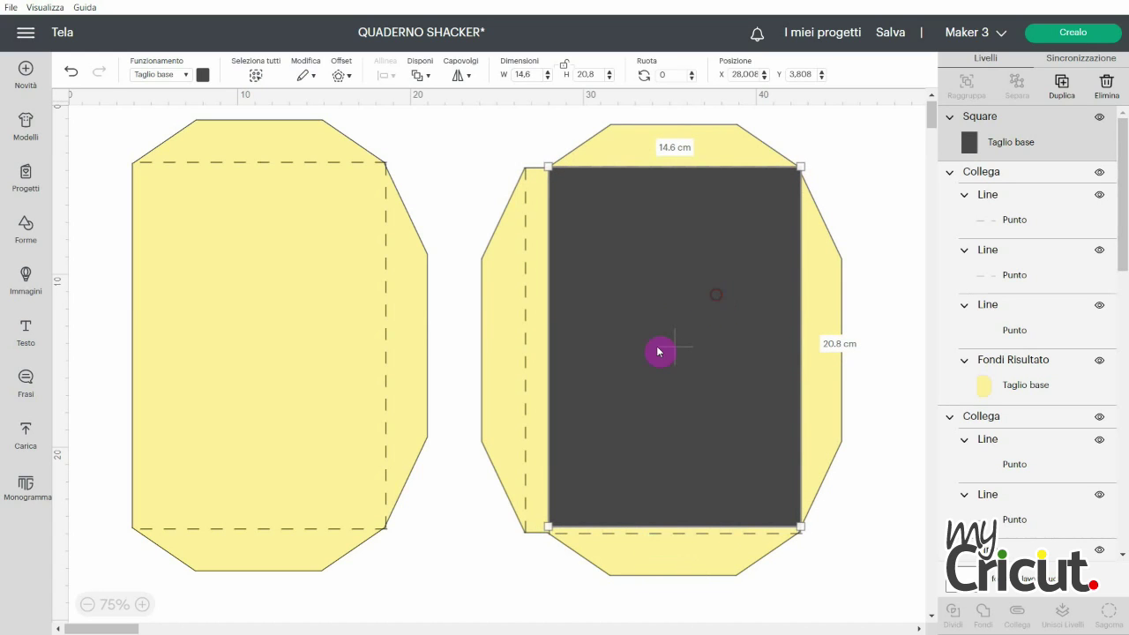
# - Color the new rectangle light blue and lay a white duplicate over it
pyautogui.click(202, 75)
pyautogui.click(273, 161)
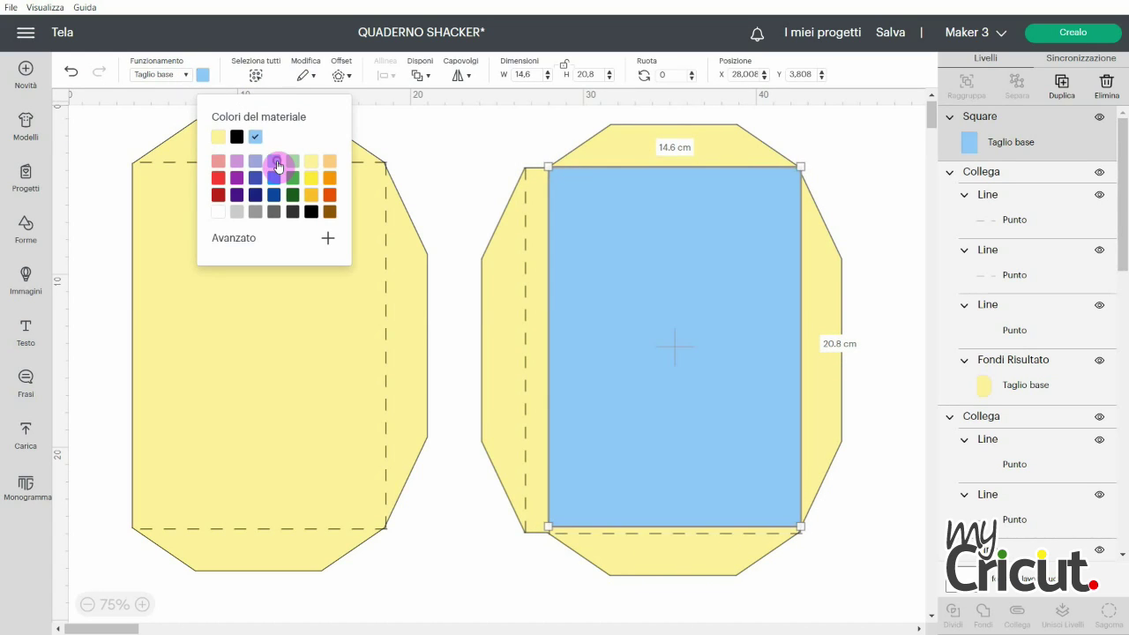
pyautogui.click(1061, 92)
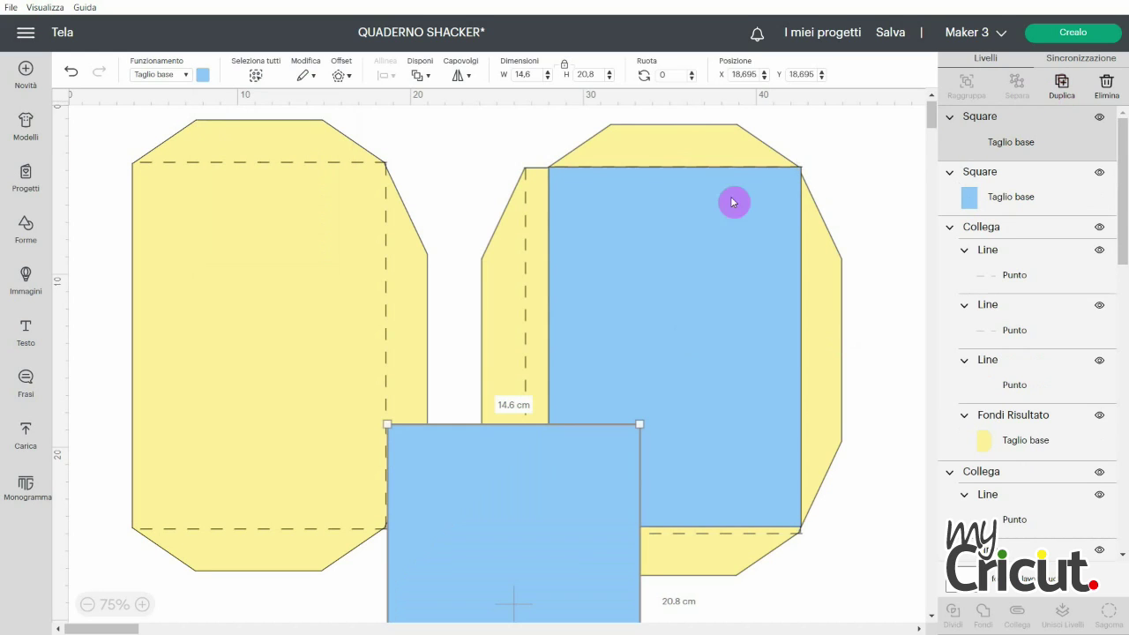
pyautogui.click(203, 77)
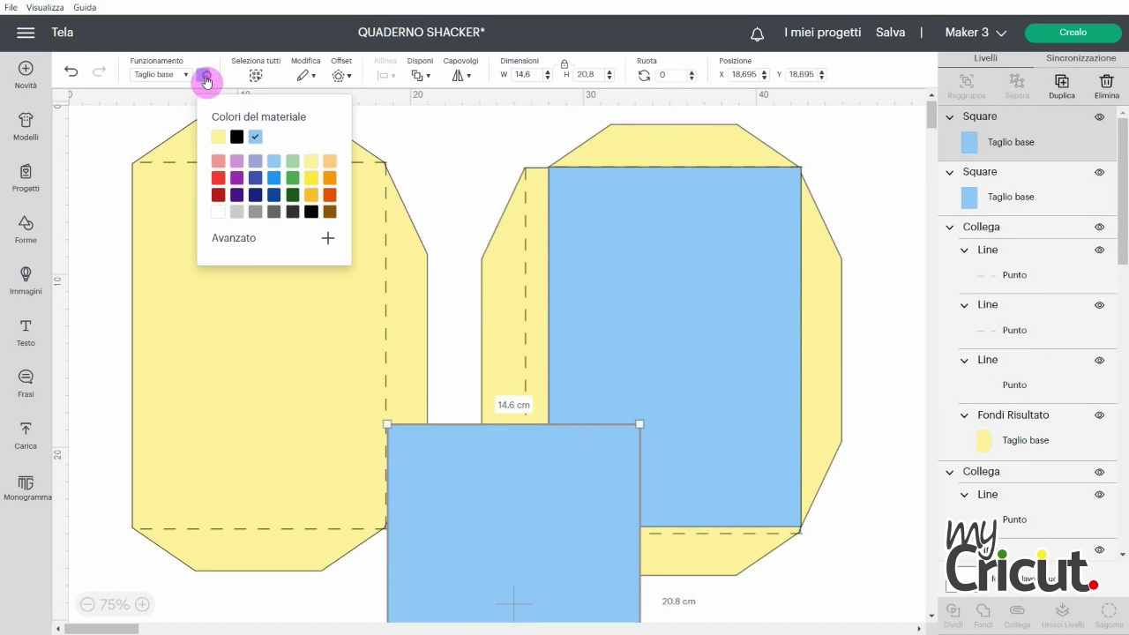
pyautogui.click(218, 211)
pyautogui.moveTo(403, 505); pyautogui.dragTo(642, 269)
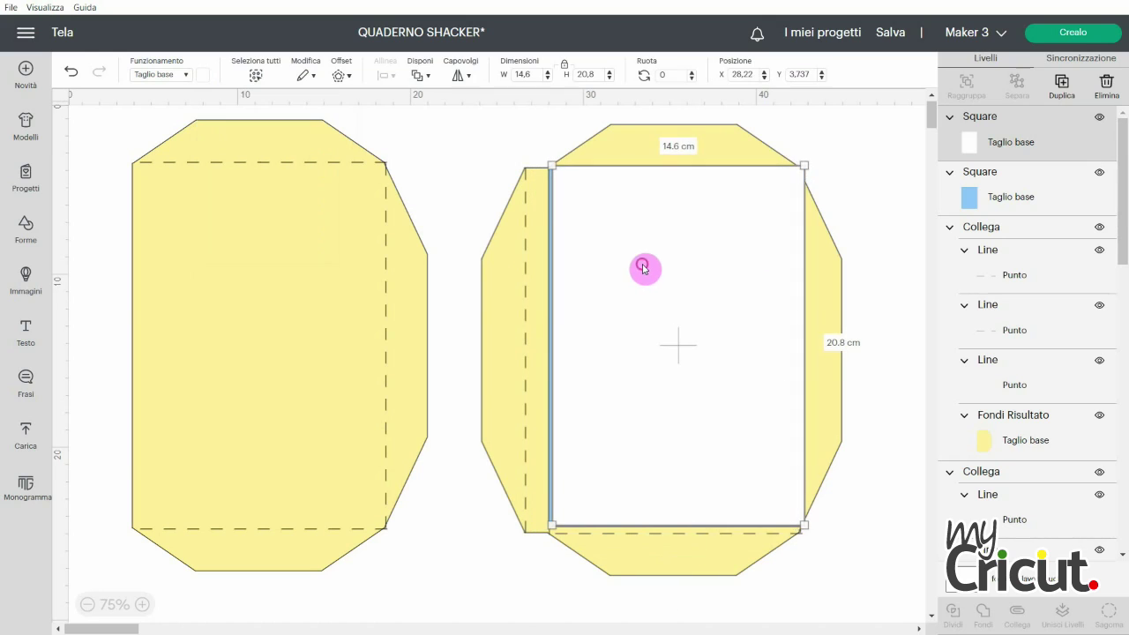
# - Shrink the white rectangle to about 12.6 × 18.8 cm with unlocked proportions and position it inside the blue one
pyautogui.moveTo(799, 521); pyautogui.dragTo(728, 443)
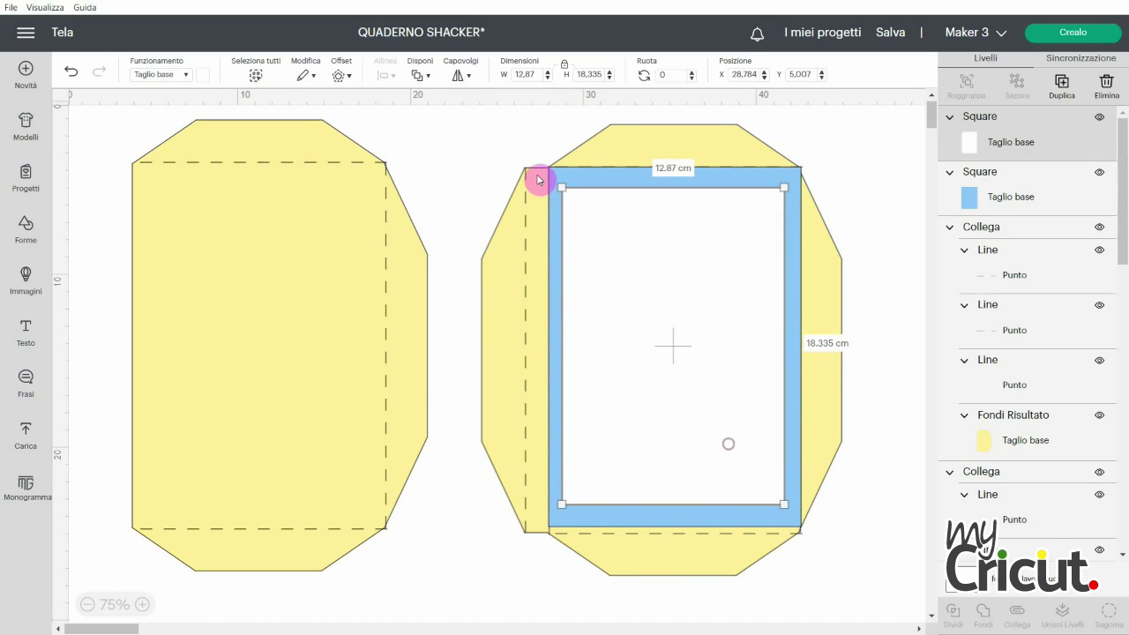
pyautogui.click(564, 67)
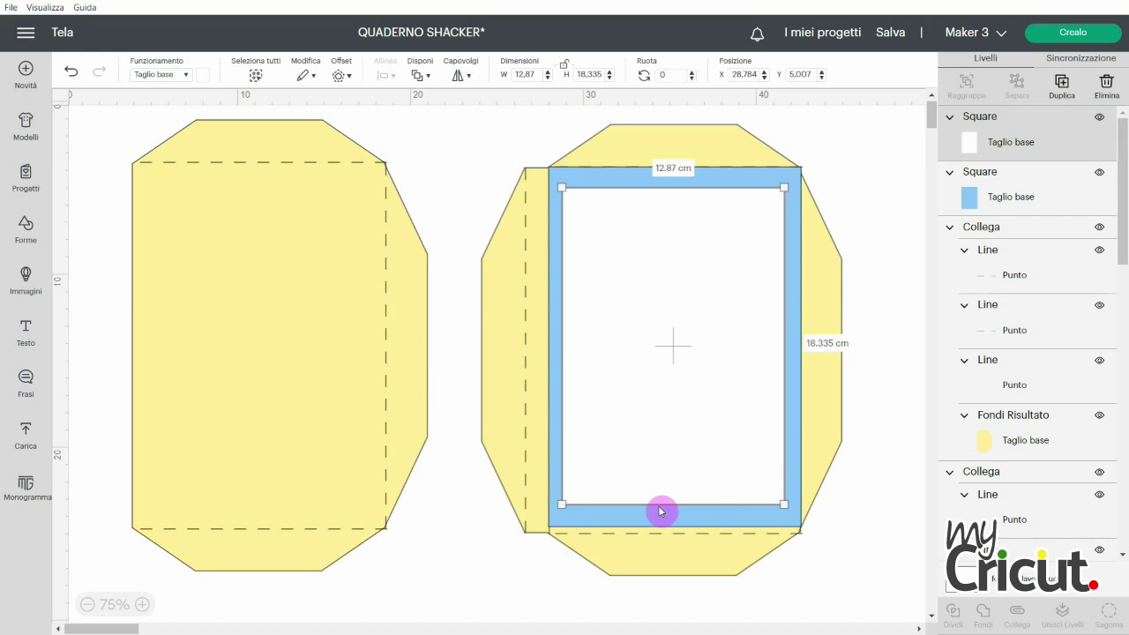
pyautogui.moveTo(785, 503); pyautogui.dragTo(785, 514)
pyautogui.moveTo(745, 455); pyautogui.dragTo(744, 446)
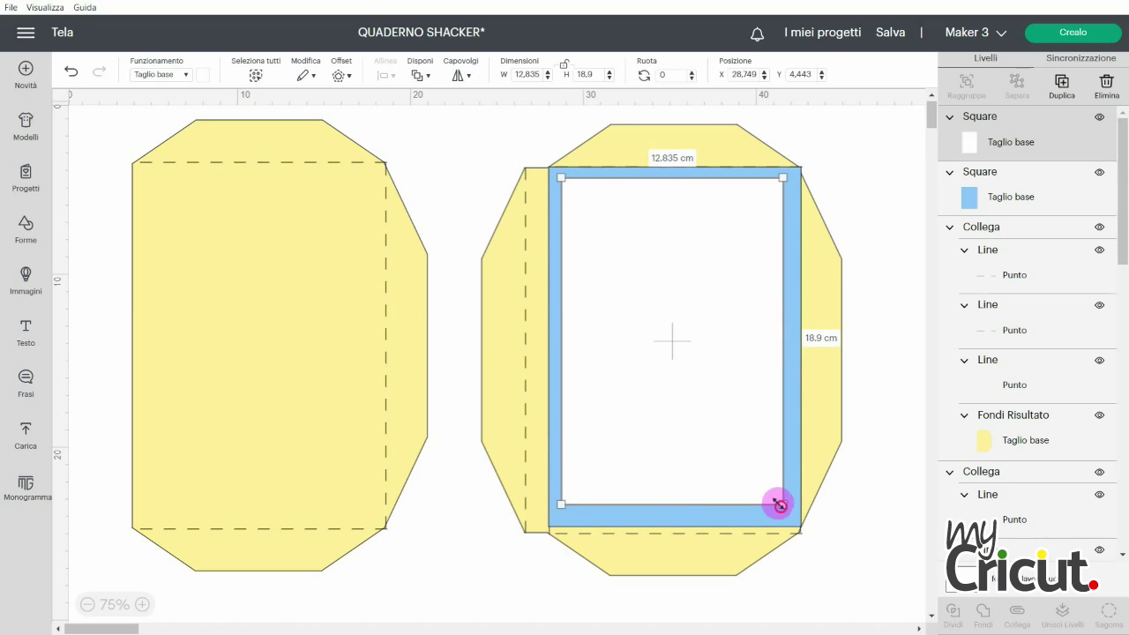
pyautogui.moveTo(779, 504); pyautogui.dragTo(778, 507)
pyautogui.moveTo(748, 446); pyautogui.dragTo(750, 447)
pyautogui.moveTo(777, 509); pyautogui.dragTo(754, 486)
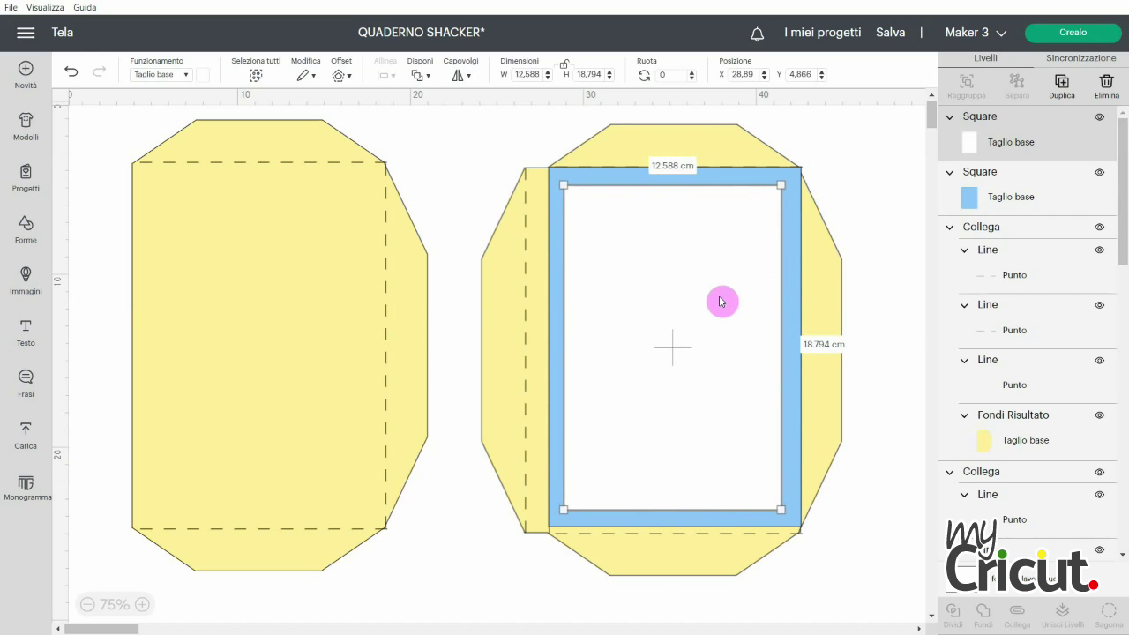
# - Center the white rectangle horizontally and vertically on the blue rectangle
pyautogui.keyDown('shift'); pyautogui.click(976, 190); pyautogui.keyUp('shift')
pyautogui.click(385, 76)
pyautogui.click(403, 134)
pyautogui.click(386, 76)
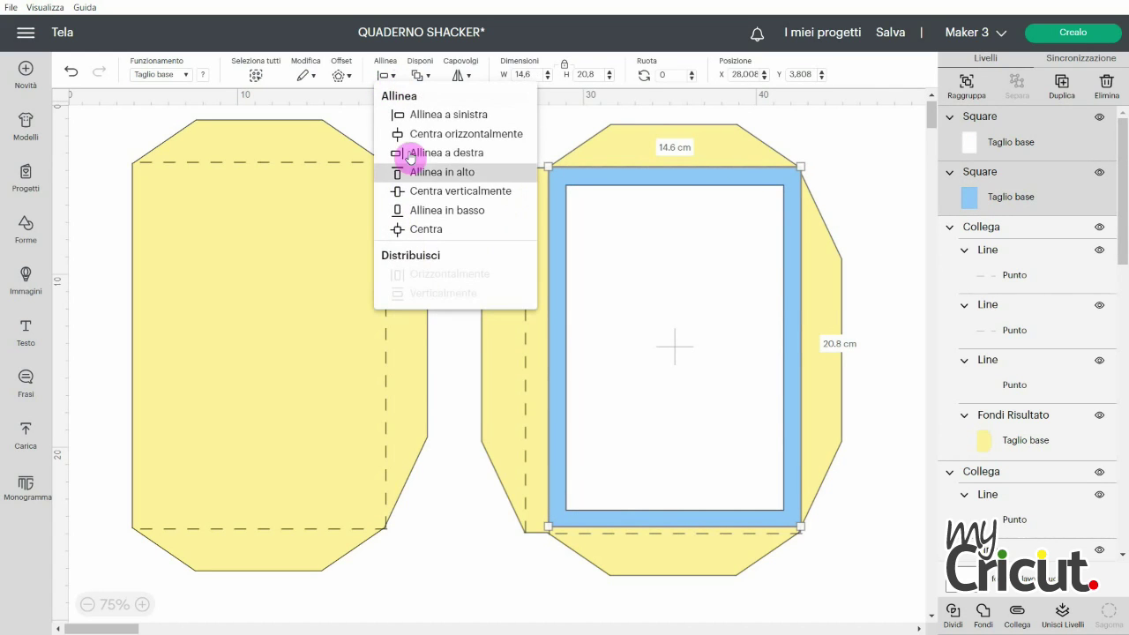
pyautogui.click(420, 190)
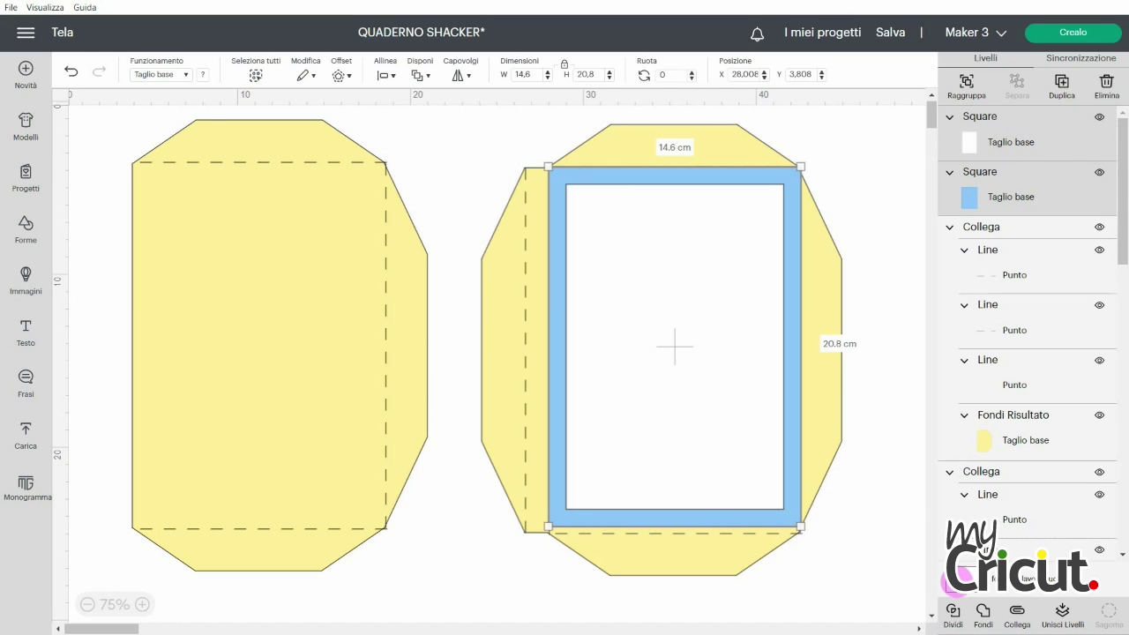
# - Slice the white rectangle out of the blue one and delete the two inner pieces, keeping the blue frame
pyautogui.click(953, 618)
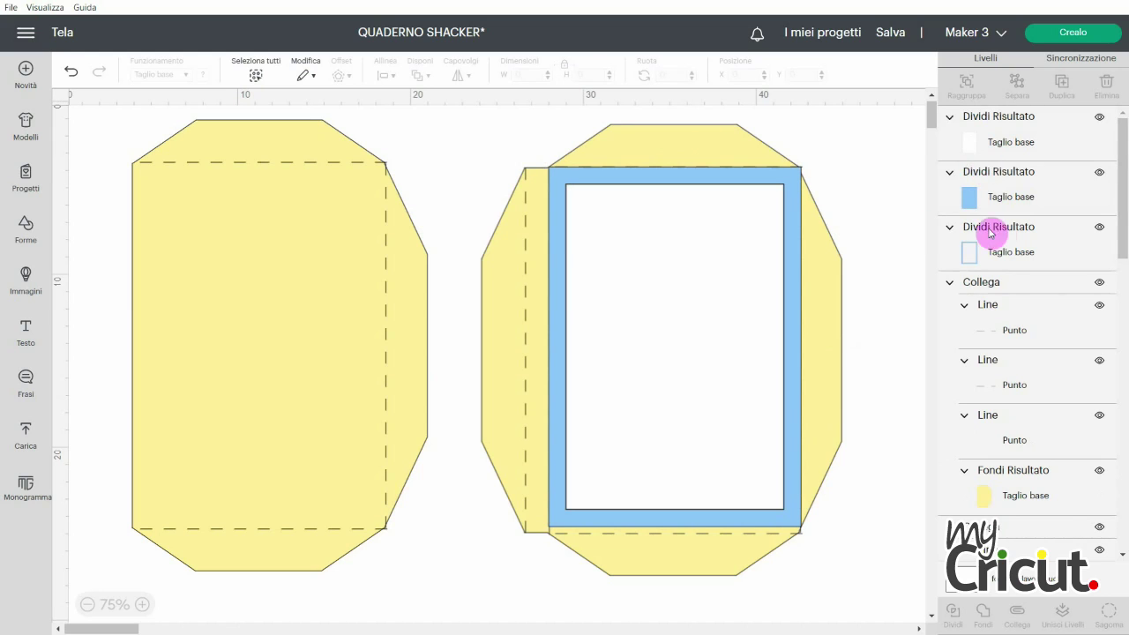
pyautogui.click(986, 202)
pyautogui.moveTo(968, 367); pyautogui.dragTo(967, 369)
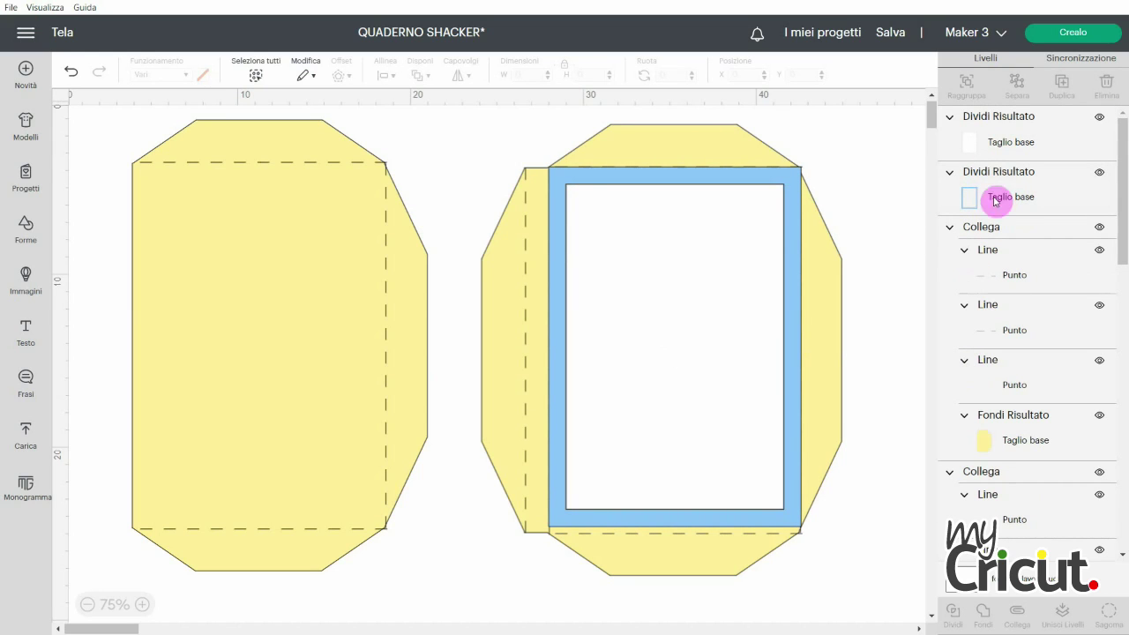
pyautogui.click(994, 148)
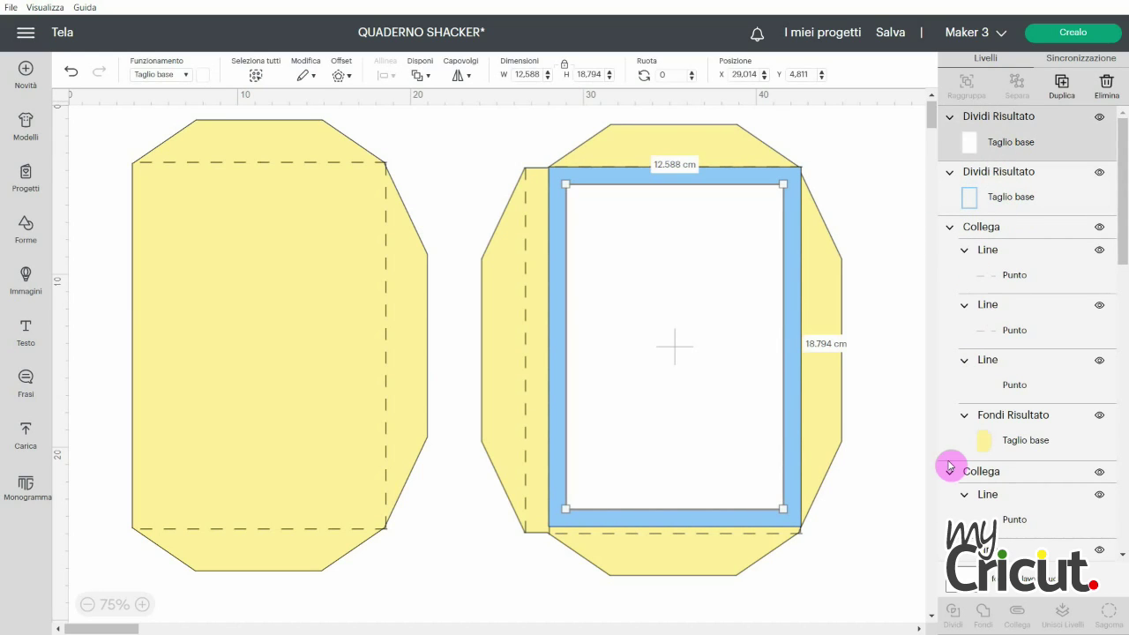
pyautogui.press('Delete')
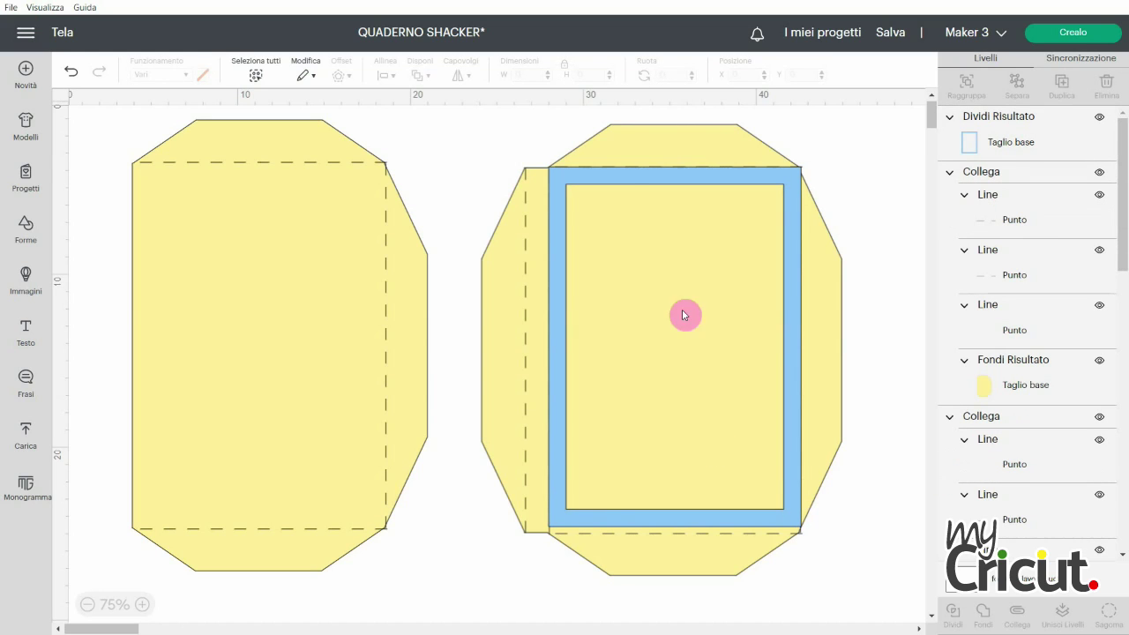
pyautogui.click(712, 179)
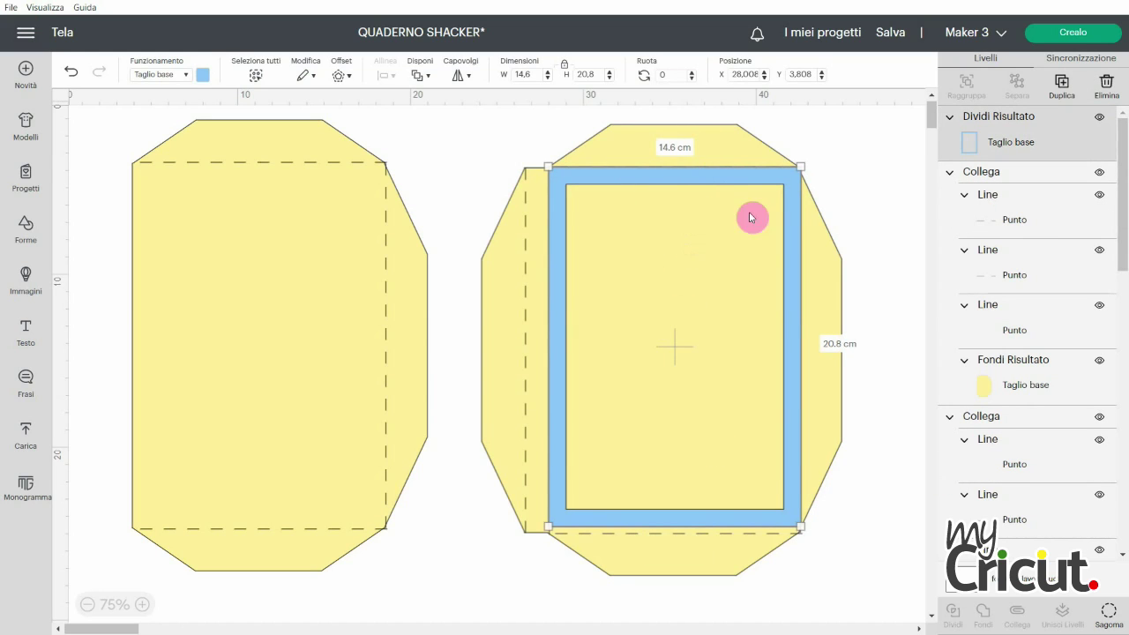
# - Duplicate the blue frame in place and add the uploaded ballerina image to the canvas
pyautogui.click(1060, 84)
pyautogui.moveTo(663, 483); pyautogui.dragTo(796, 196)
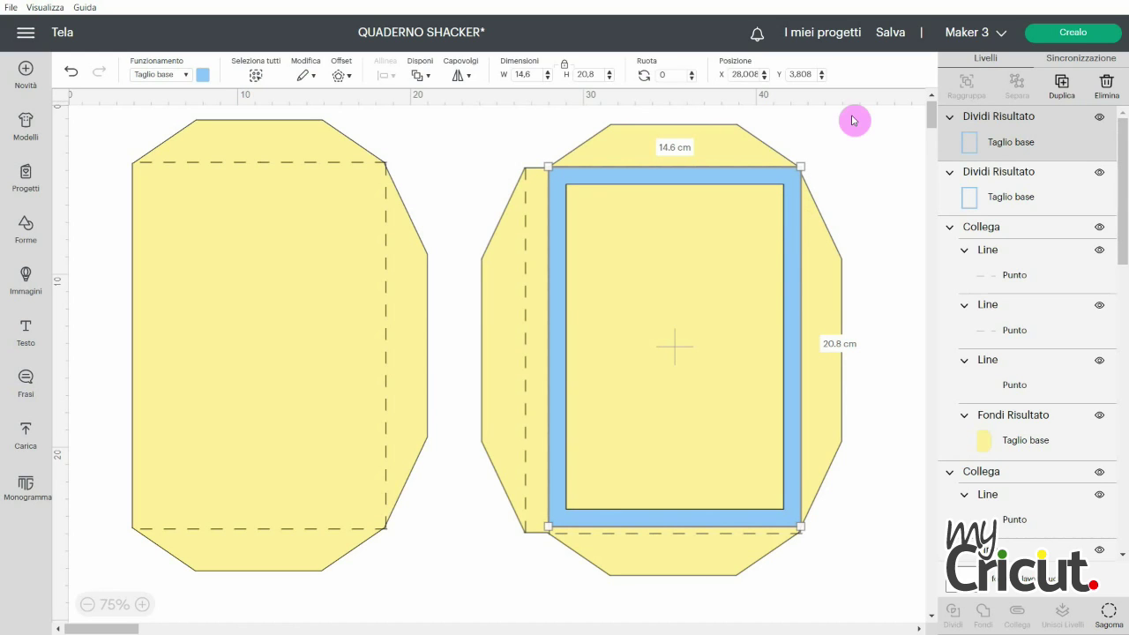
pyautogui.click(24, 443)
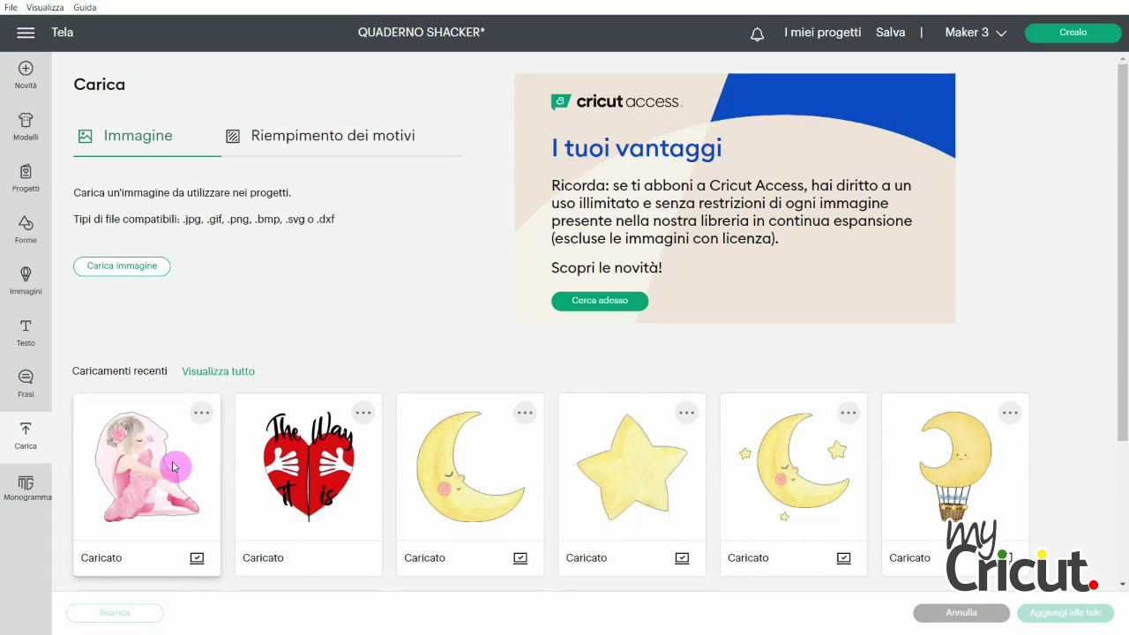
pyautogui.click(154, 449)
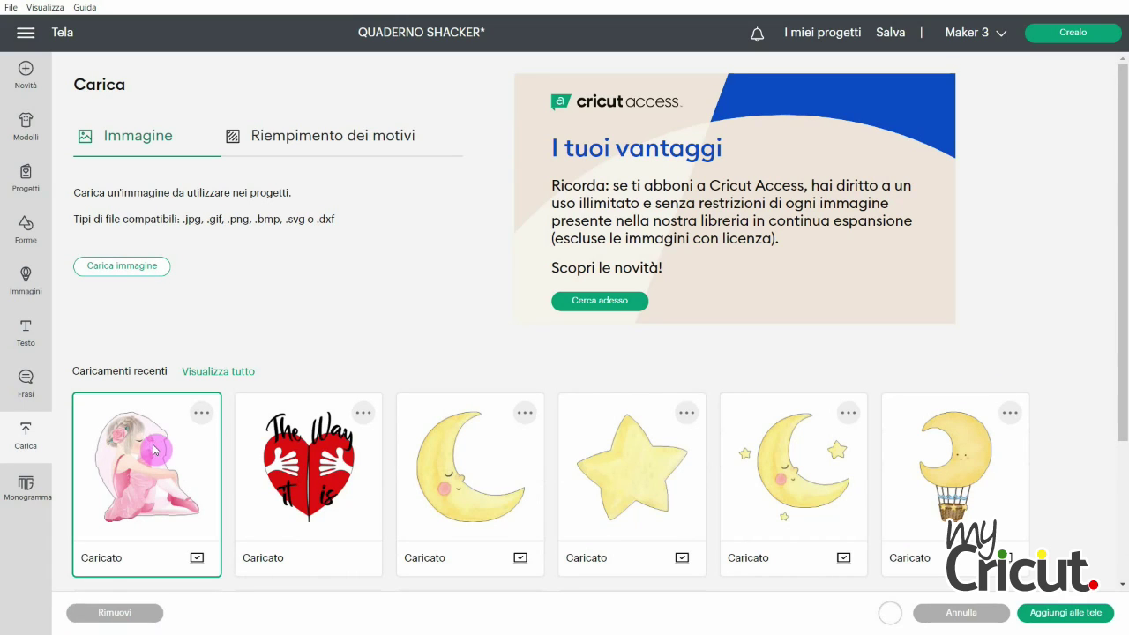
pyautogui.click(1088, 619)
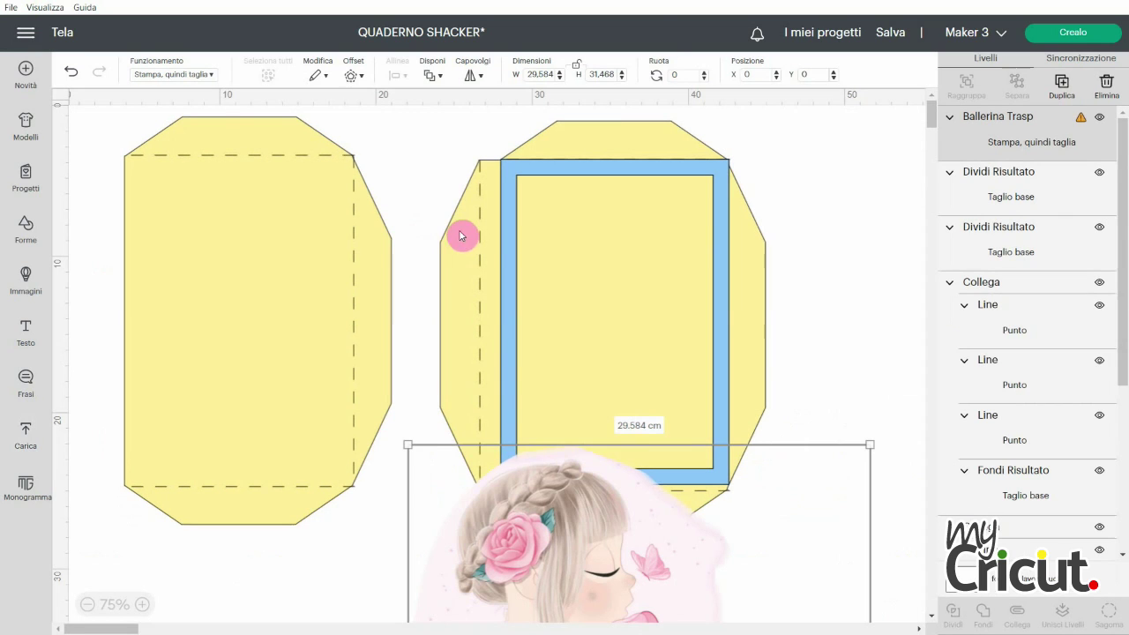
# - Shrink the ballerina to about 10.7 × 11.3 cm and place it inside the lower part of the blue frame
pyautogui.moveTo(567, 530); pyautogui.dragTo(467, 273)
pyautogui.moveTo(300, 181); pyautogui.dragTo(571, 436)
pyautogui.moveTo(657, 599); pyautogui.dragTo(610, 331)
pyautogui.moveTo(519, 228); pyautogui.dragTo(564, 282)
pyautogui.moveTo(643, 376); pyautogui.dragTo(613, 364)
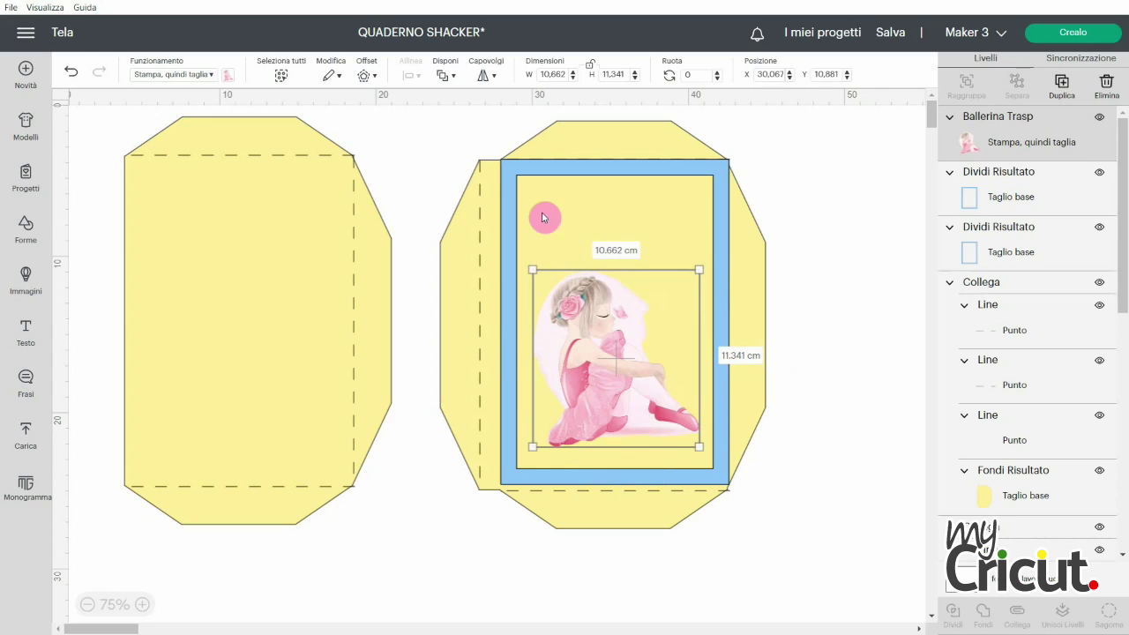
# - Create a 0.3 cm rounded offset around the ballerina and color it white
pyautogui.click(366, 78)
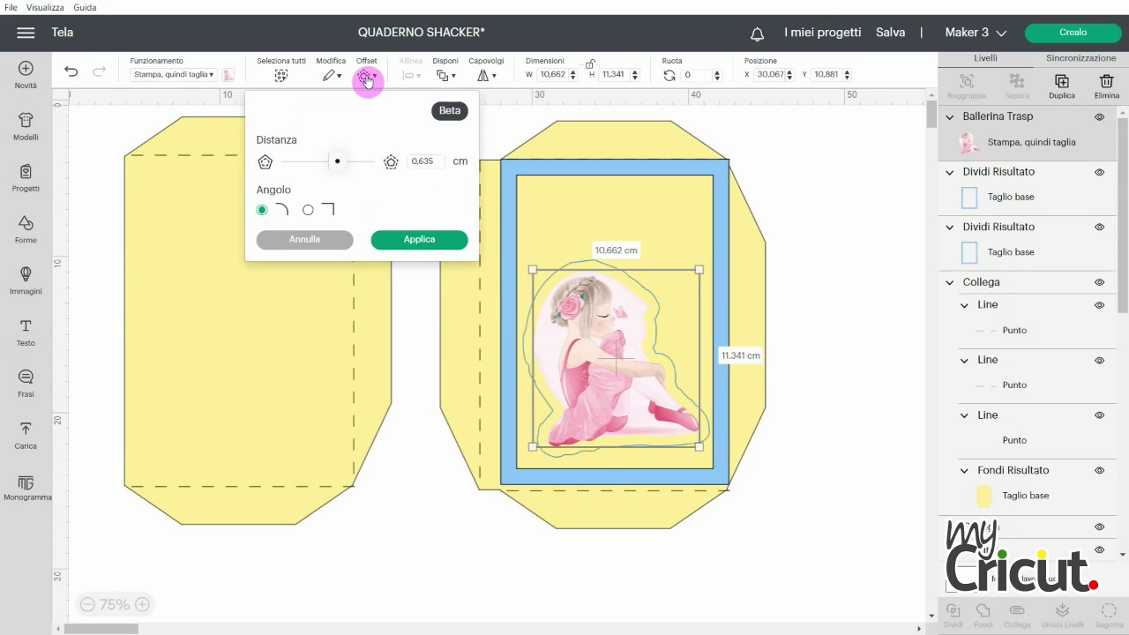
pyautogui.click(423, 158)
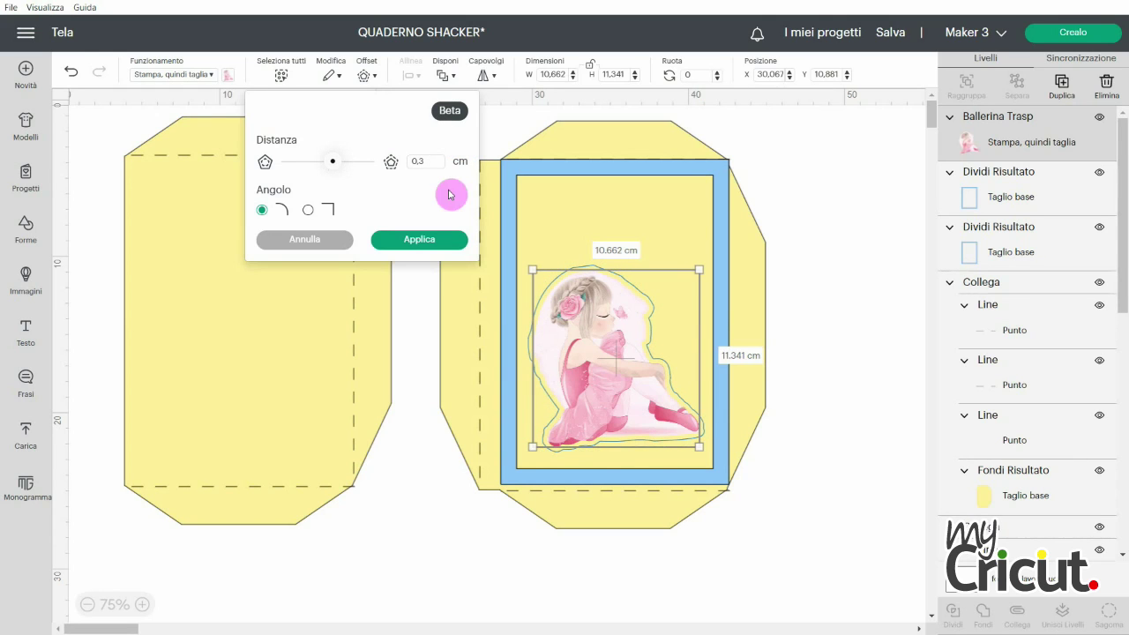
pyautogui.click(446, 240)
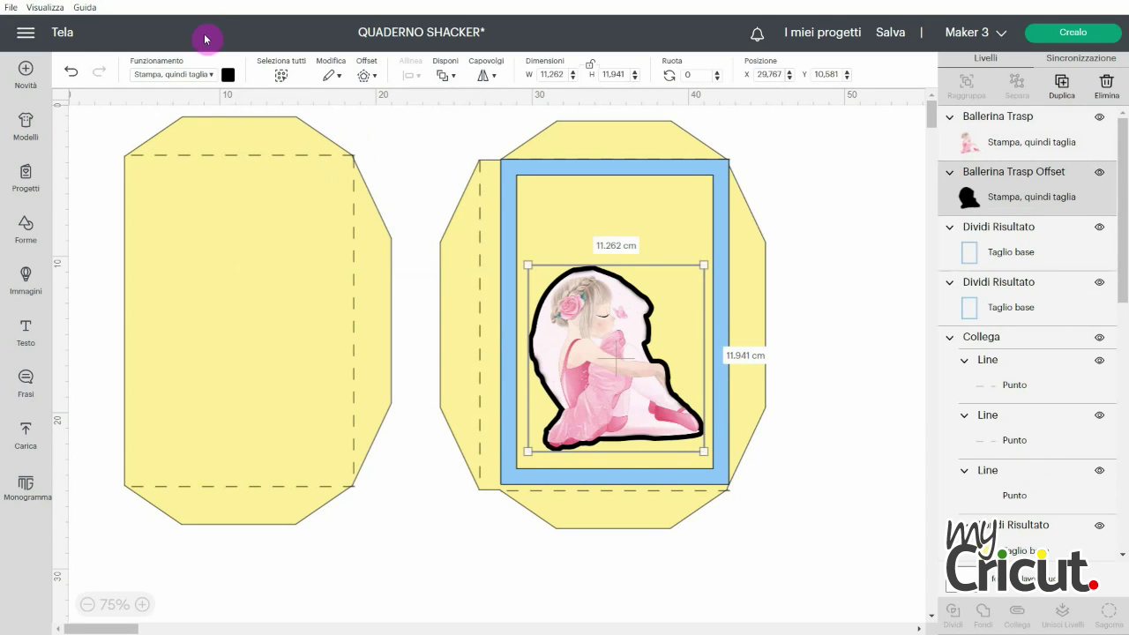
pyautogui.click(228, 74)
pyautogui.click(244, 239)
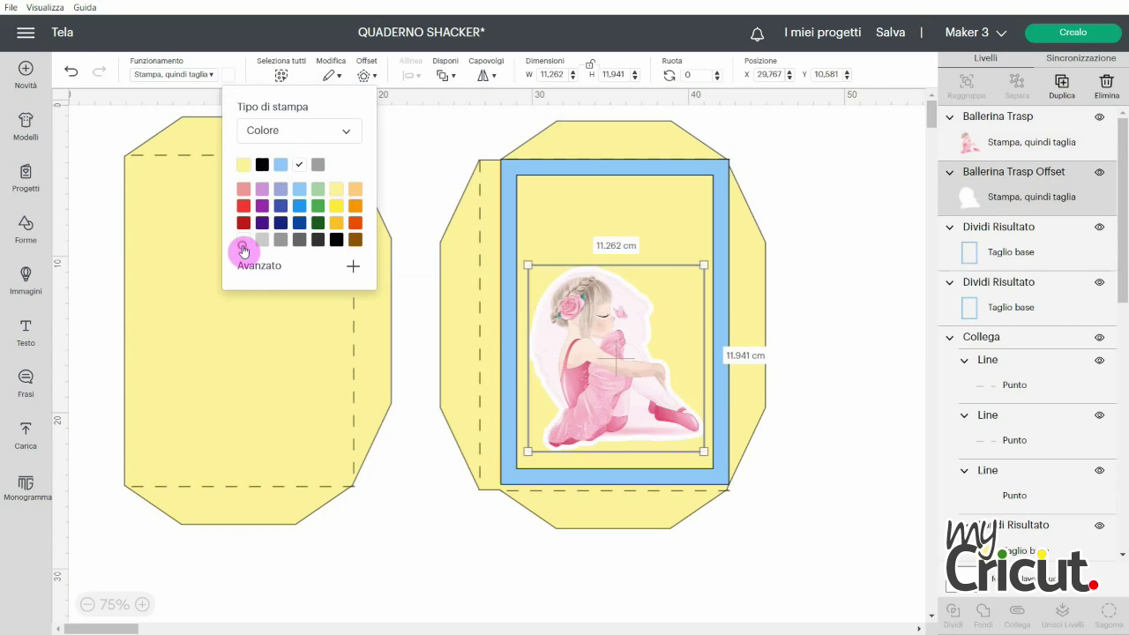
# - Flatten the ballerina with its white offset and shrink it to about 8.7 × 9.2 cm in the lower part of the frame
pyautogui.keyDown('shift'); pyautogui.click(988, 137); pyautogui.keyUp('shift')
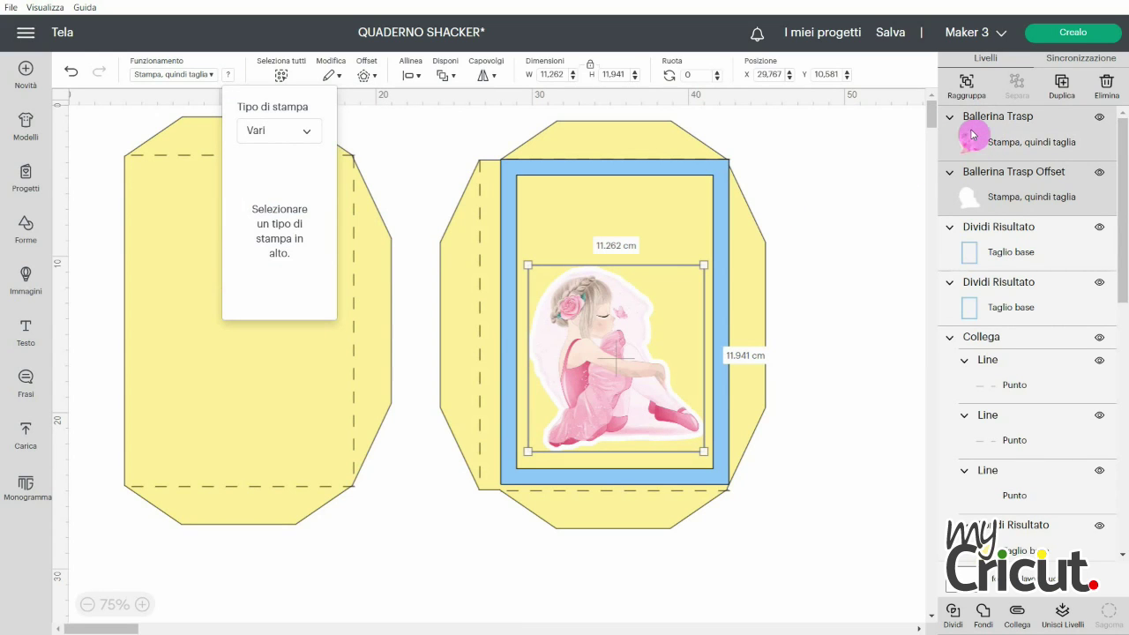
pyautogui.moveTo(698, 452); pyautogui.dragTo(667, 420)
pyautogui.moveTo(623, 378); pyautogui.dragTo(631, 406)
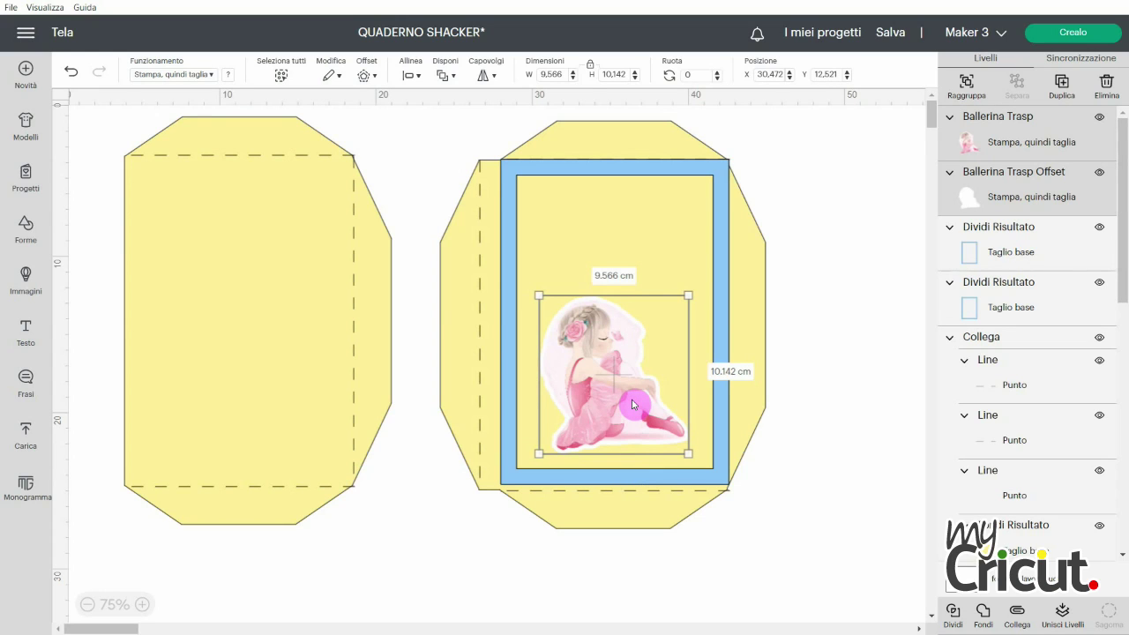
pyautogui.click(1051, 616)
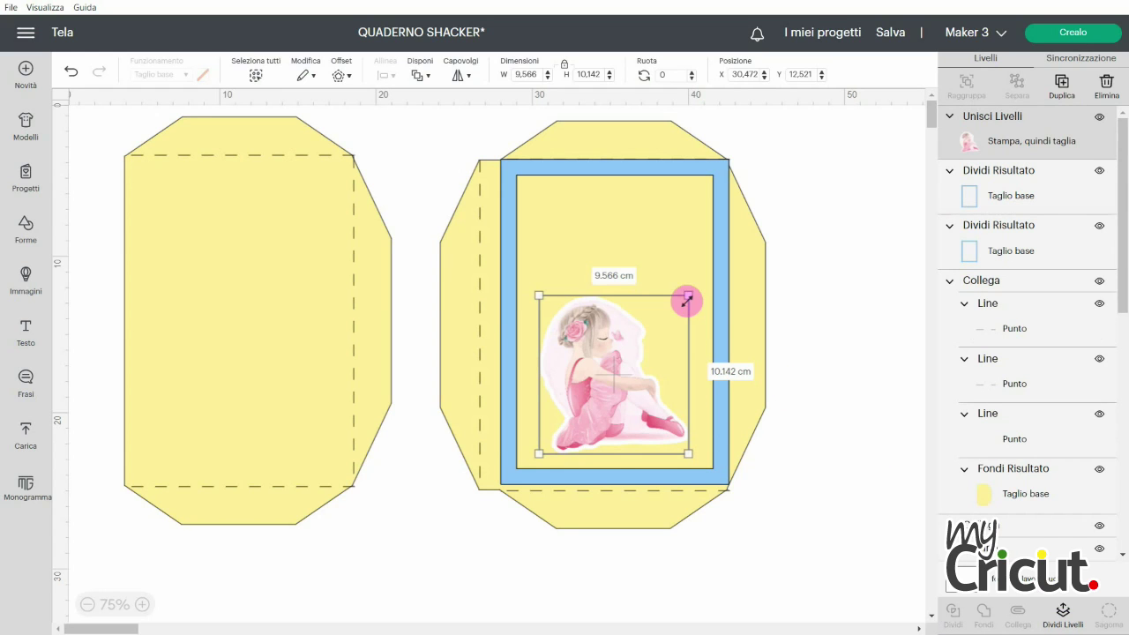
pyautogui.moveTo(688, 289); pyautogui.dragTo(674, 311)
pyautogui.moveTo(622, 401); pyautogui.dragTo(636, 402)
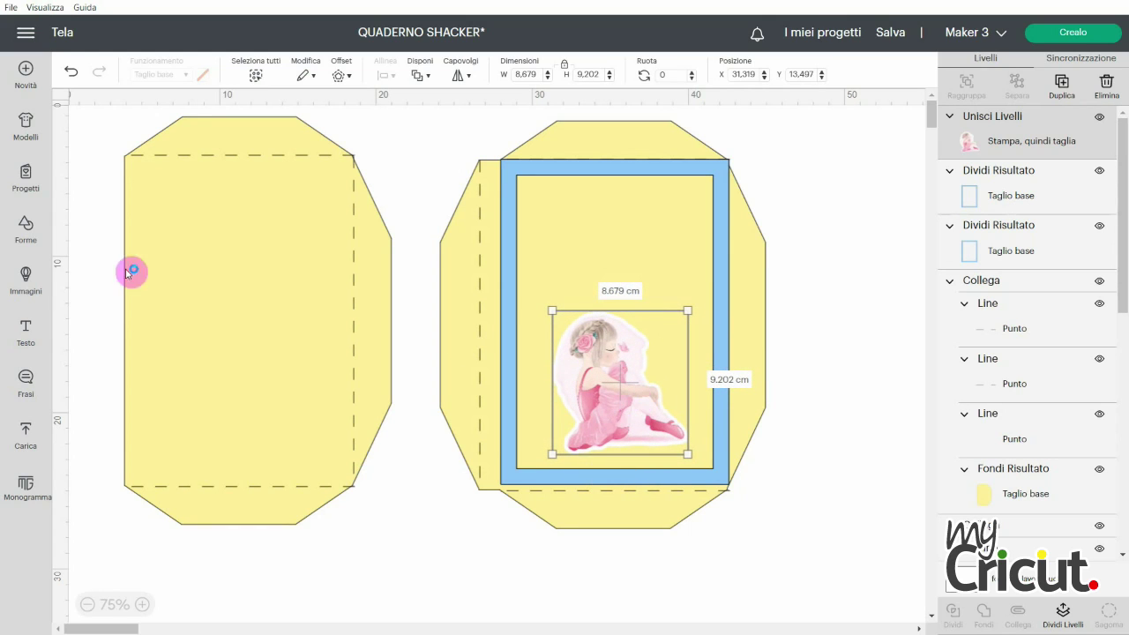
# - Add a text with the child's first name and set it in the Muthiara system font
pyautogui.click(26, 332)
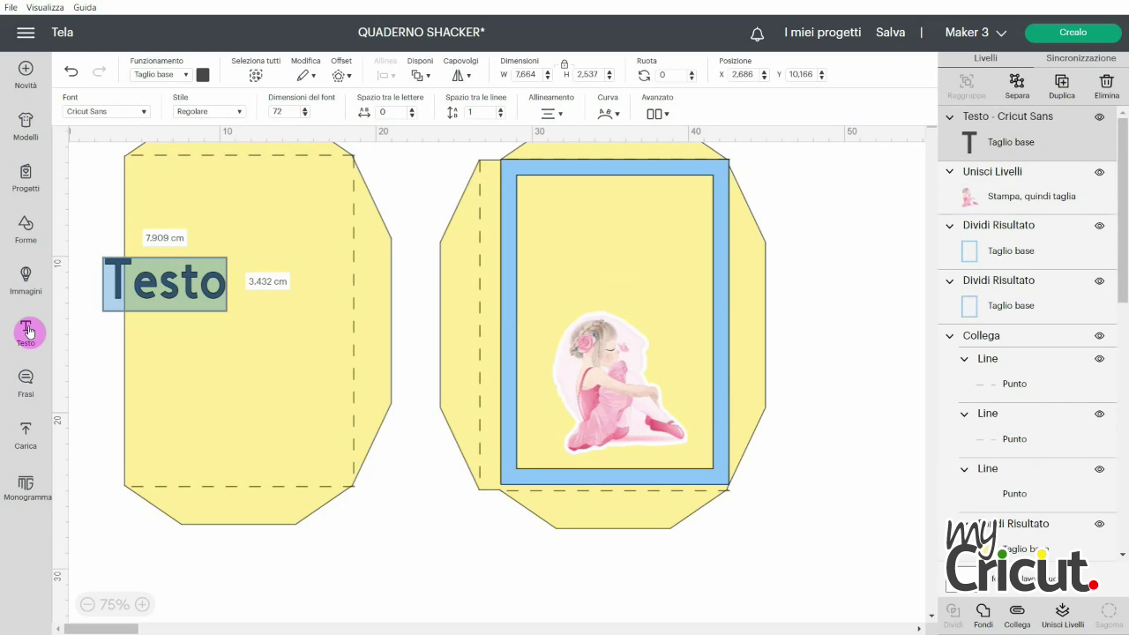
pyautogui.write('Giulia')
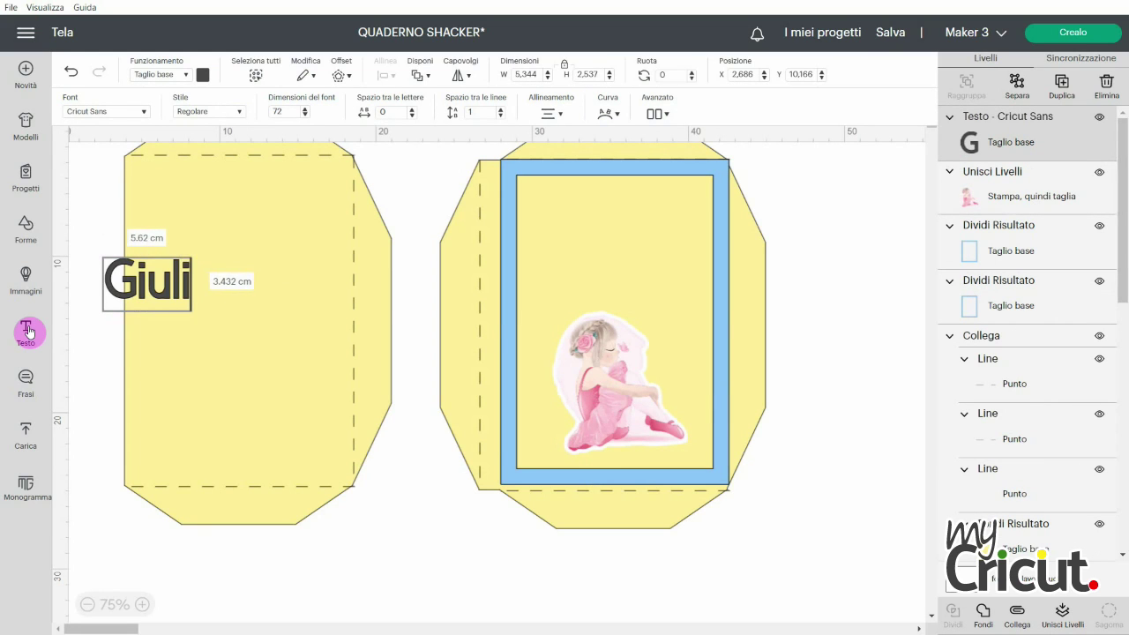
pyautogui.doubleClick(183, 291)
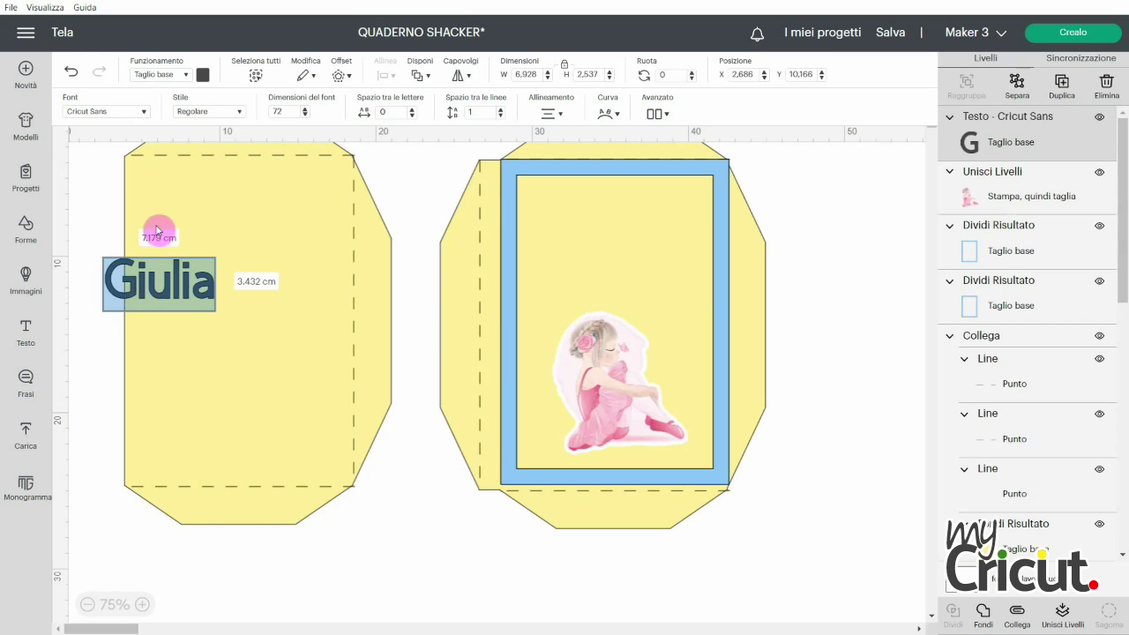
pyautogui.click(144, 114)
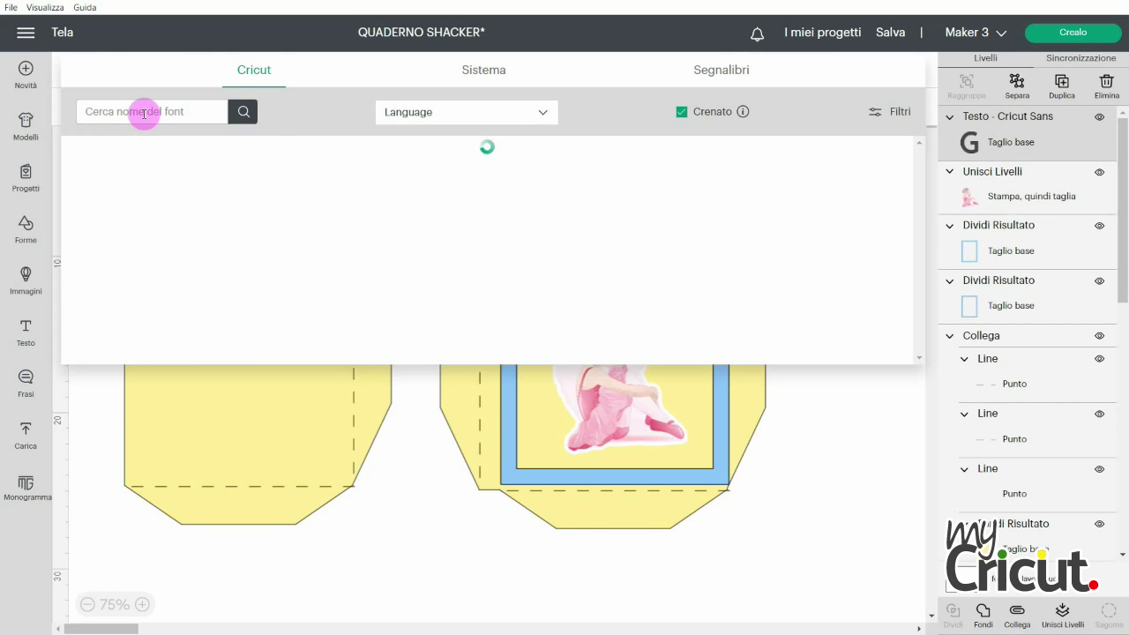
pyautogui.click(486, 74)
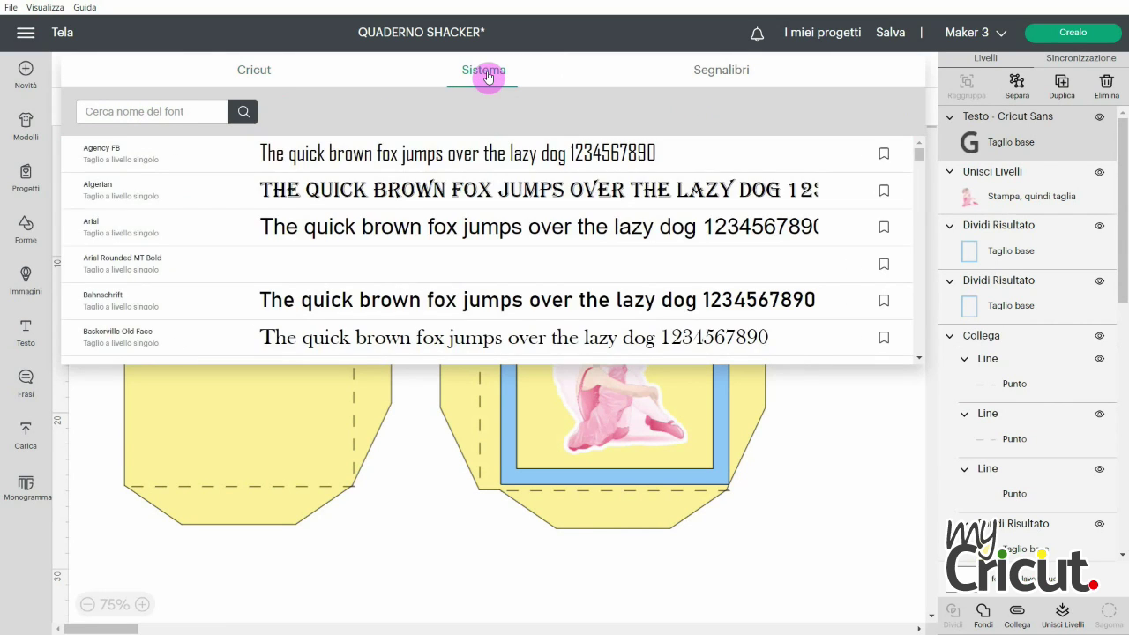
pyautogui.click(123, 113)
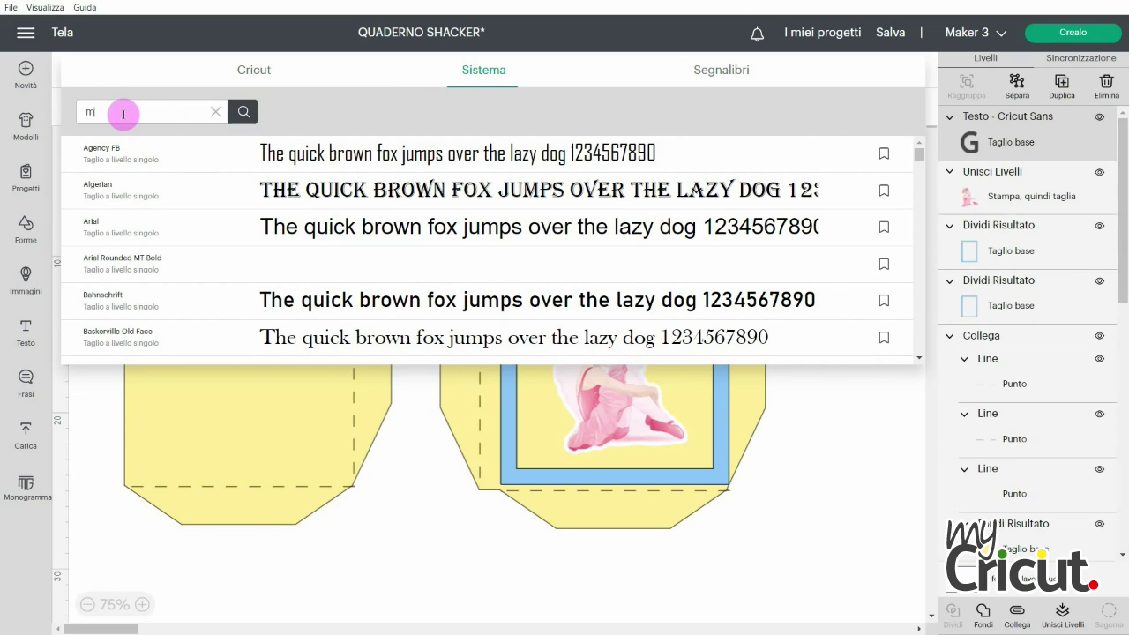
pyautogui.write('muthiara')
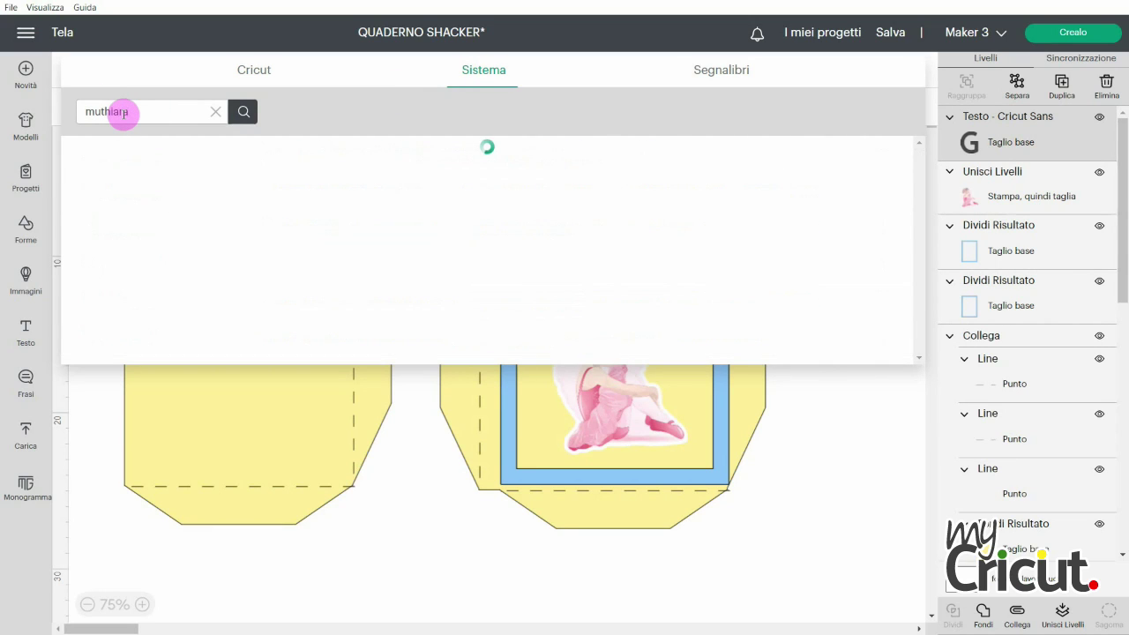
pyautogui.click(196, 163)
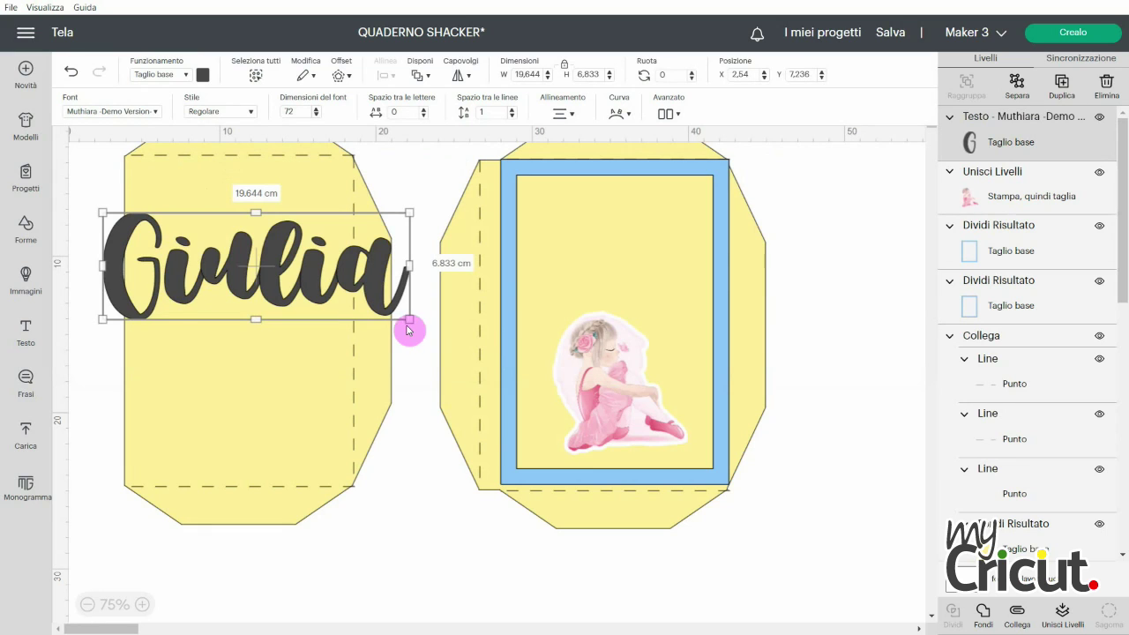
# - Enlarge the name to about 47.6 × 16.6 cm and view the options for separating the text
pyautogui.moveTo(406, 318); pyautogui.dragTo(800, 469)
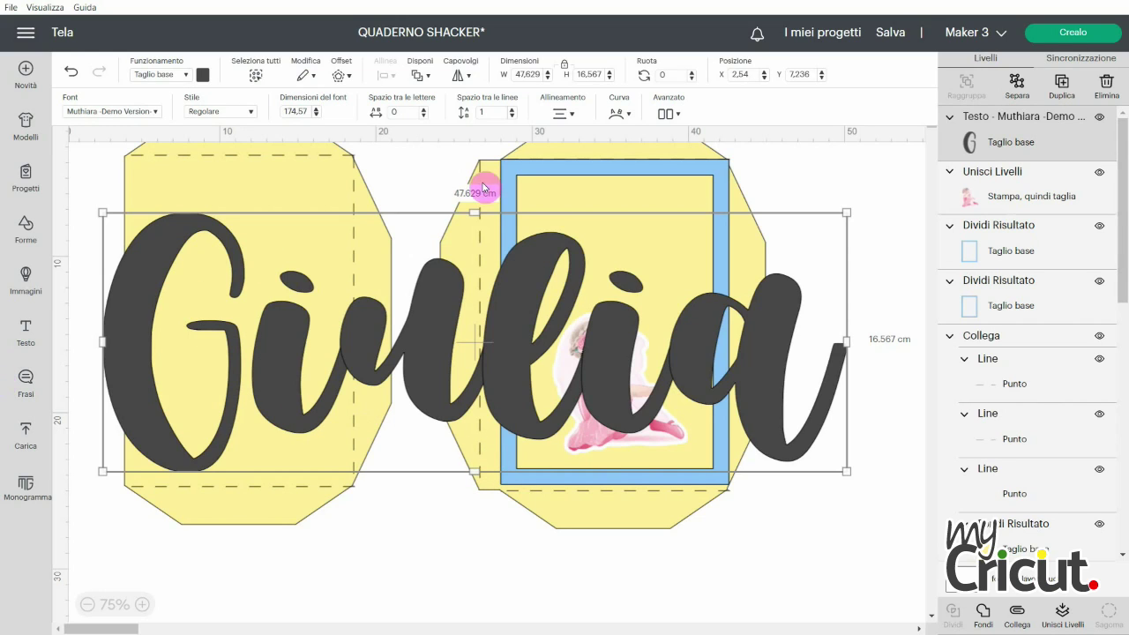
pyautogui.click(678, 118)
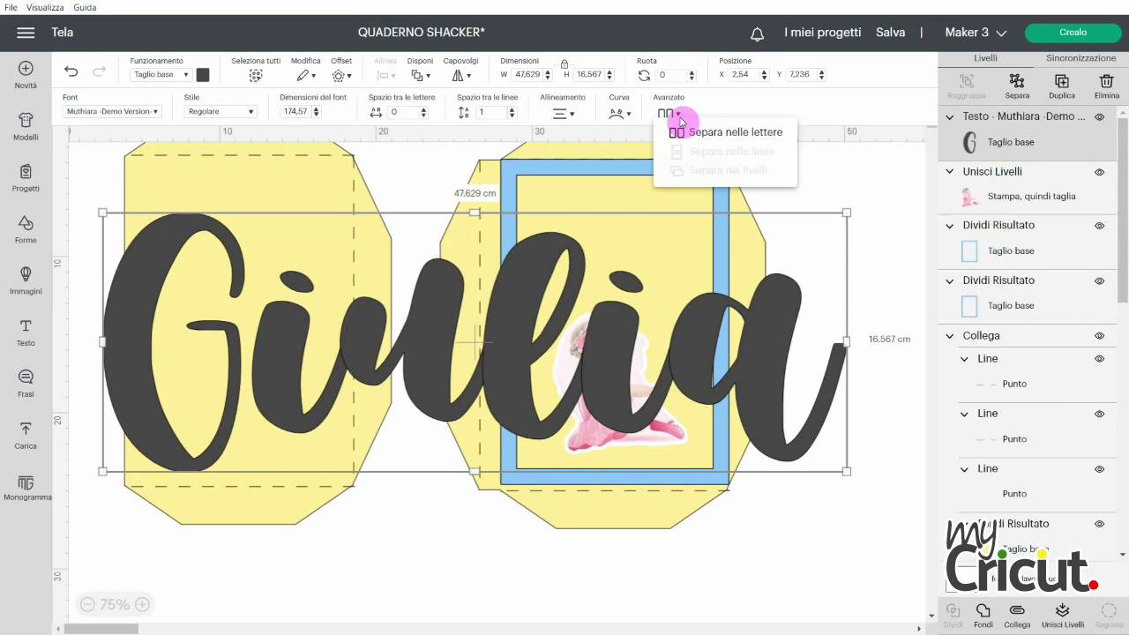
pyautogui.click(666, 572)
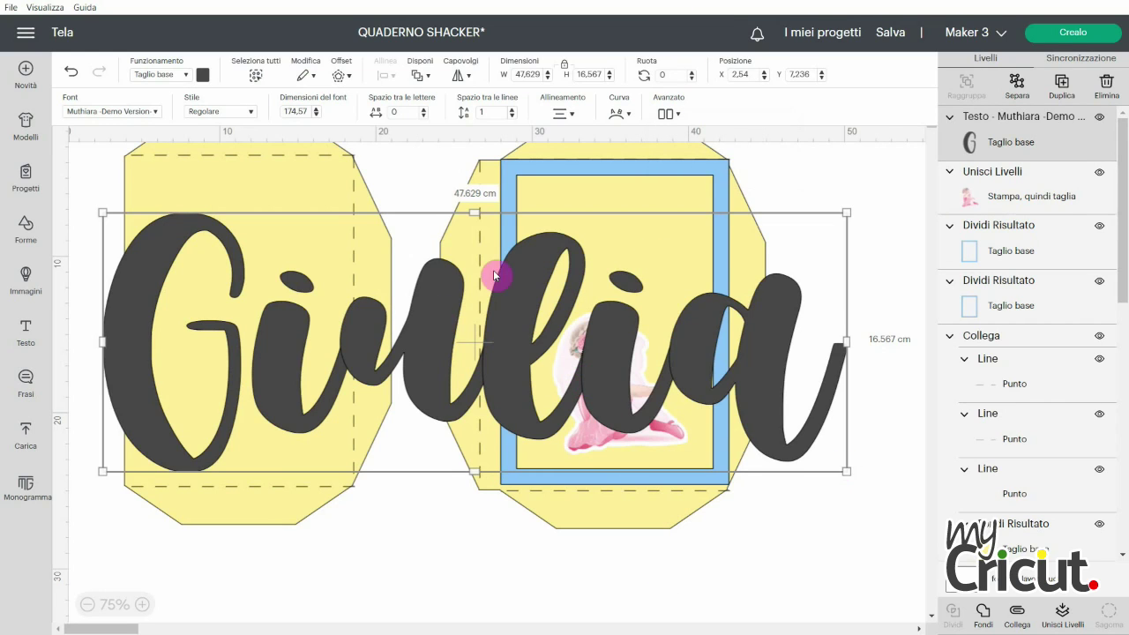
# - Color the name light pink, #f5b6f2, and weld its letters into a single shape
pyautogui.click(203, 76)
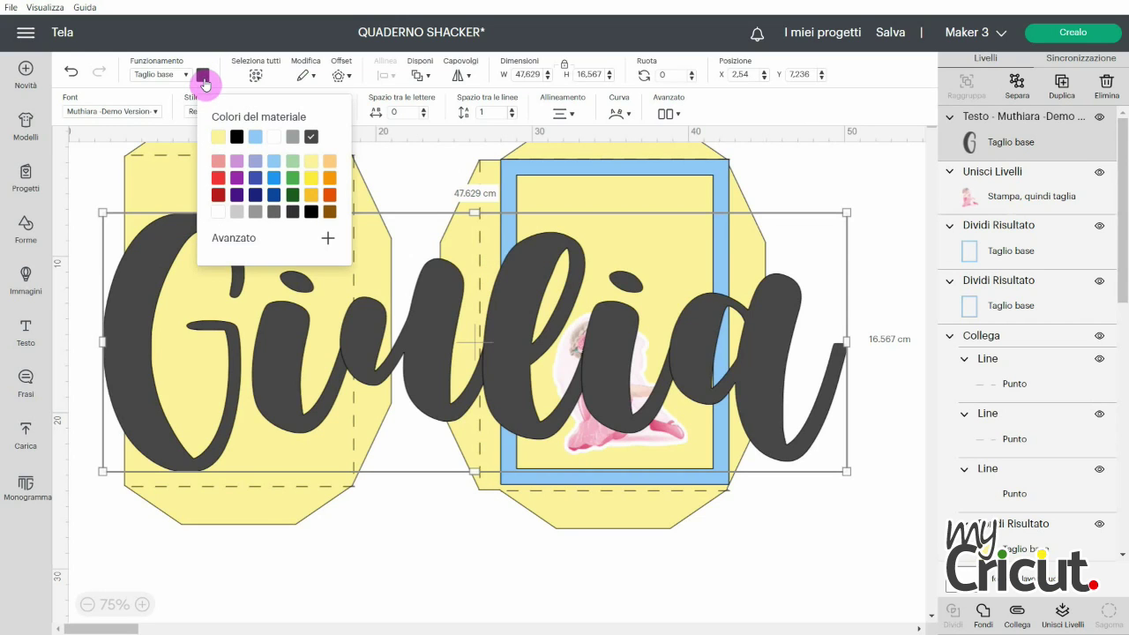
pyautogui.click(327, 240)
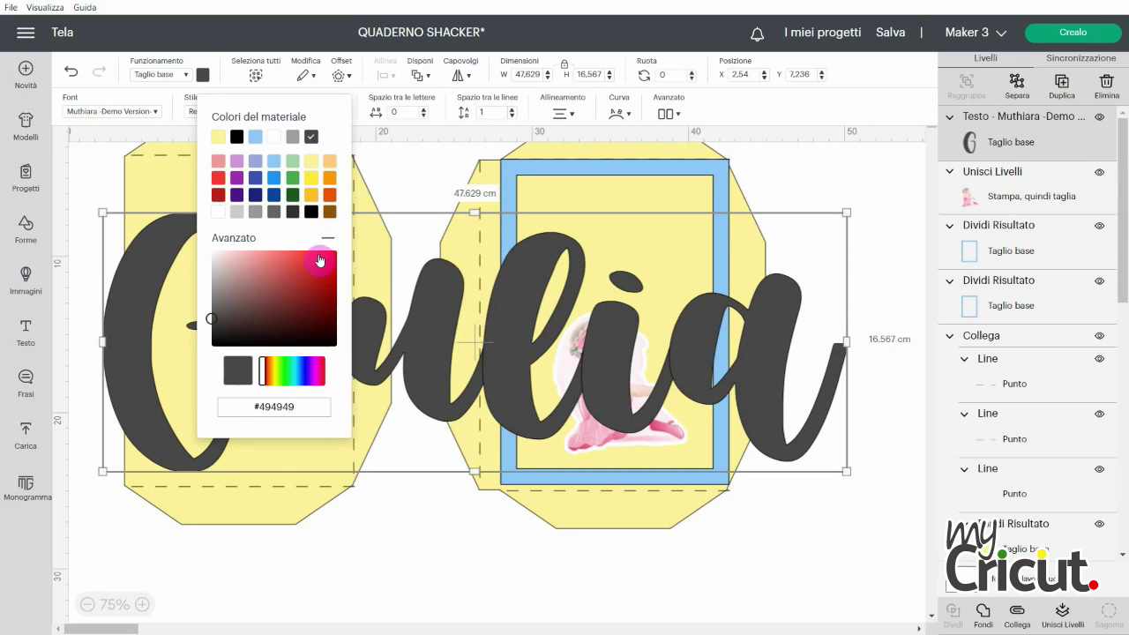
pyautogui.click(317, 367)
pyautogui.click(261, 260)
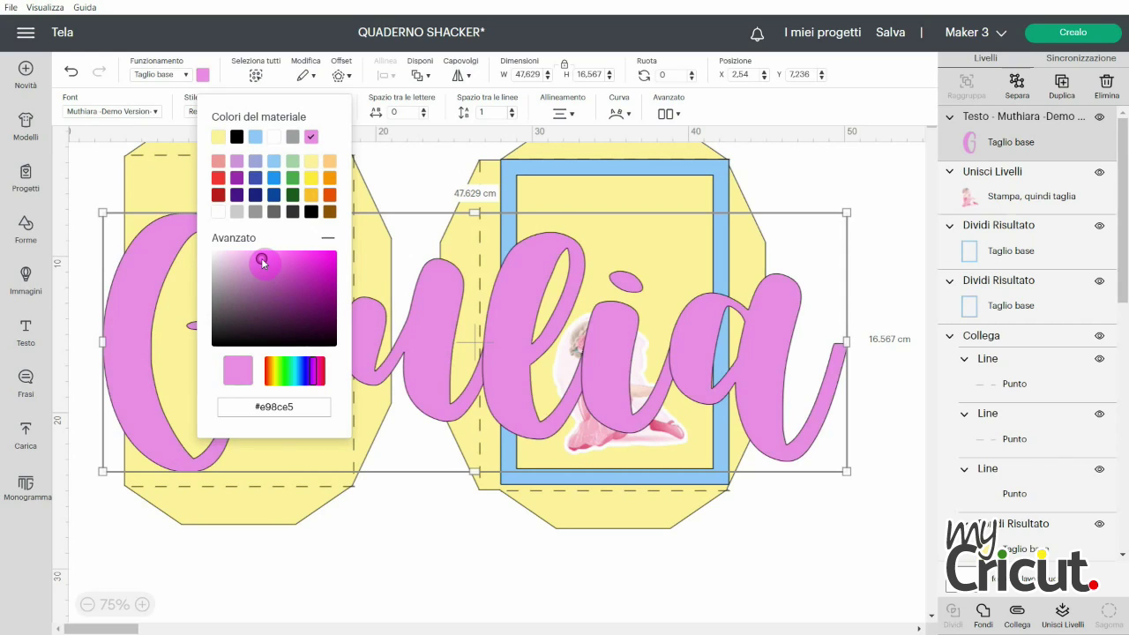
pyautogui.click(250, 256)
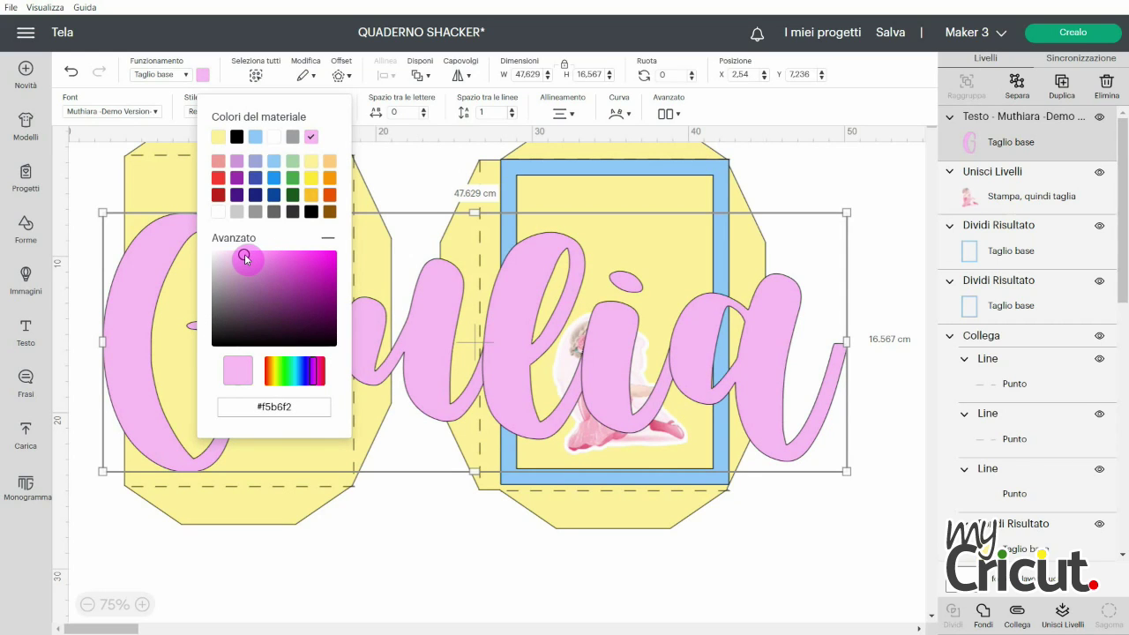
pyautogui.click(827, 552)
pyautogui.click(785, 432)
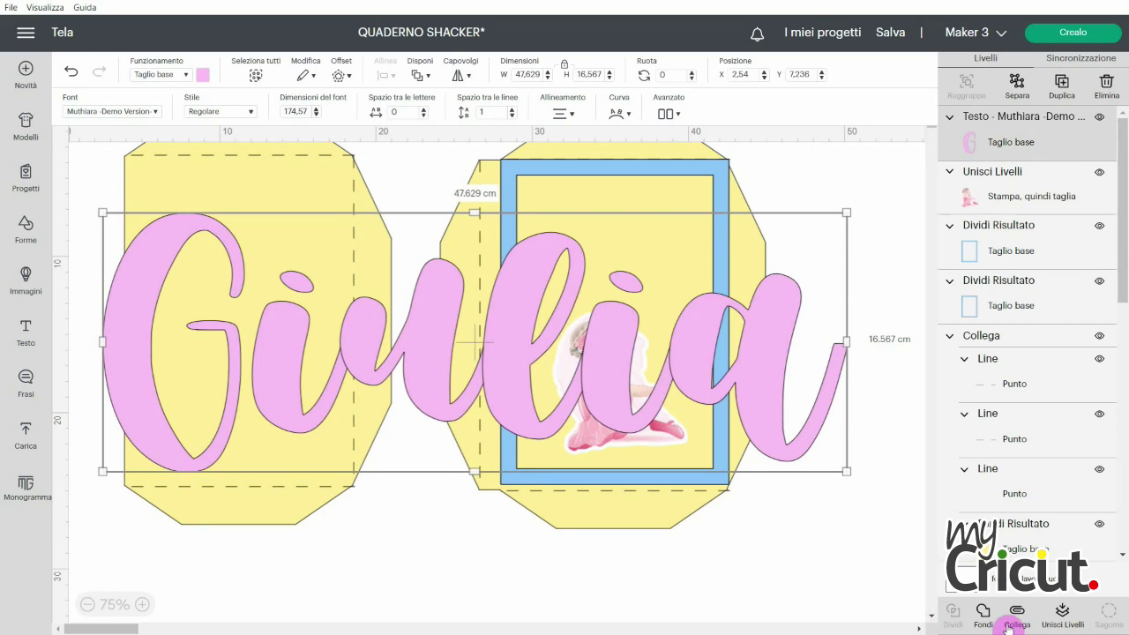
pyautogui.click(982, 615)
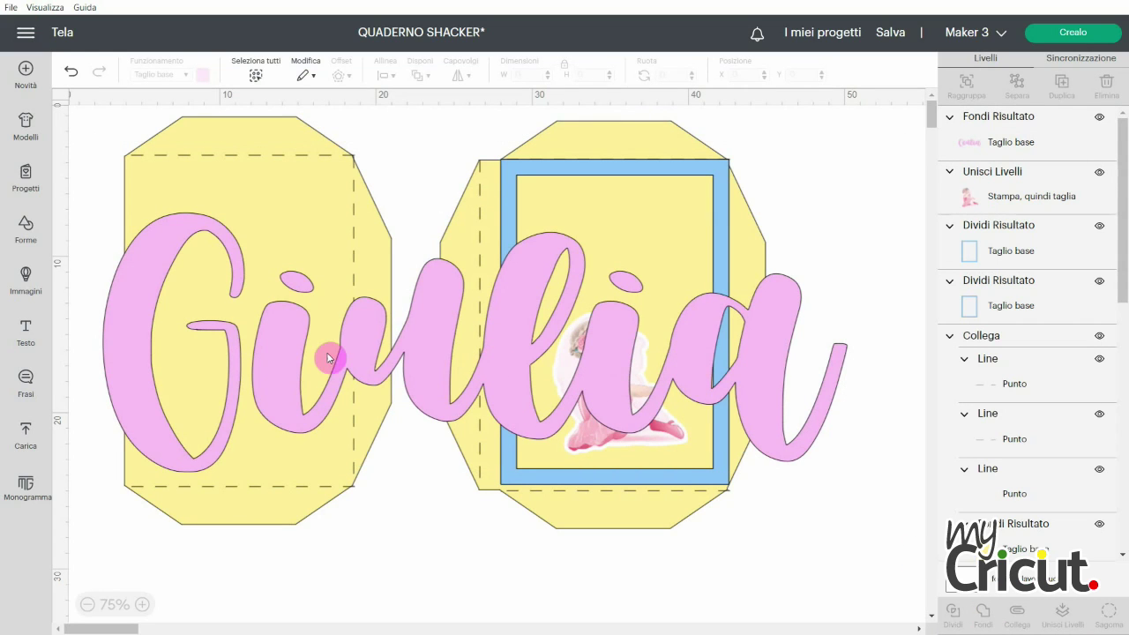
# - Shrink the welded name to fit inside the frame above the ballerina and enlarge the ballerina to about 9.9 × 10.5 cm
pyautogui.click(689, 380)
pyautogui.moveTo(851, 469); pyautogui.dragTo(621, 245)
pyautogui.click(594, 360)
pyautogui.moveTo(549, 308); pyautogui.dragTo(532, 284)
pyautogui.moveTo(597, 347); pyautogui.dragTo(606, 341)
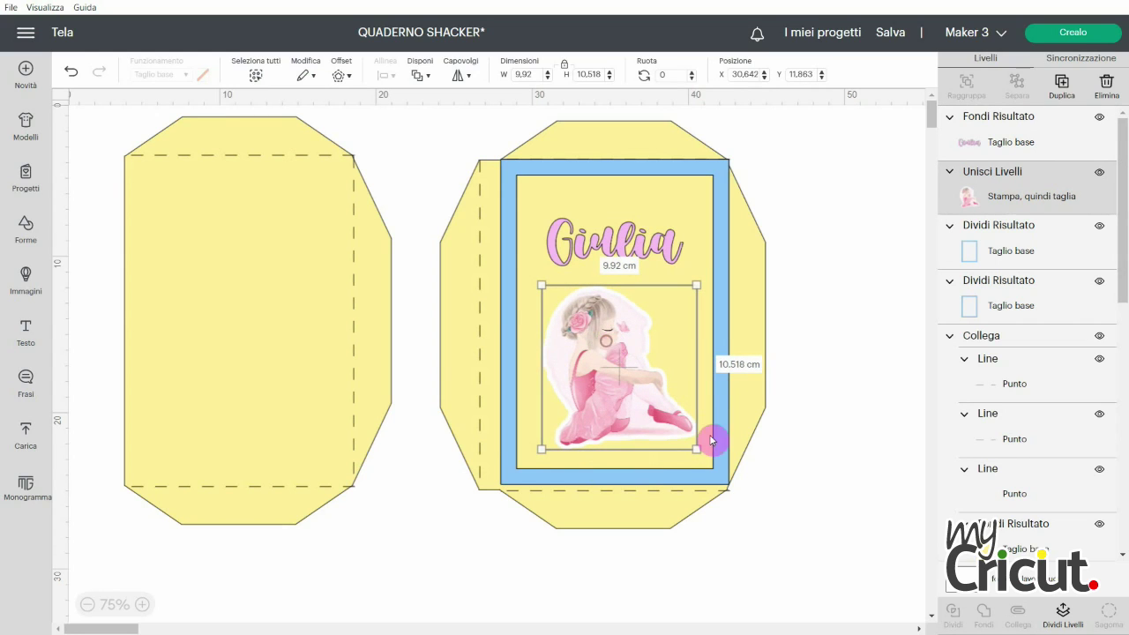
# - Shrink the ballerina slightly and reposition it within the frame, moving the name a little higher above it
pyautogui.moveTo(701, 449); pyautogui.dragTo(692, 445)
pyautogui.moveTo(638, 394); pyautogui.dragTo(642, 400)
pyautogui.moveTo(625, 250); pyautogui.dragTo(626, 236)
pyautogui.click(790, 231)
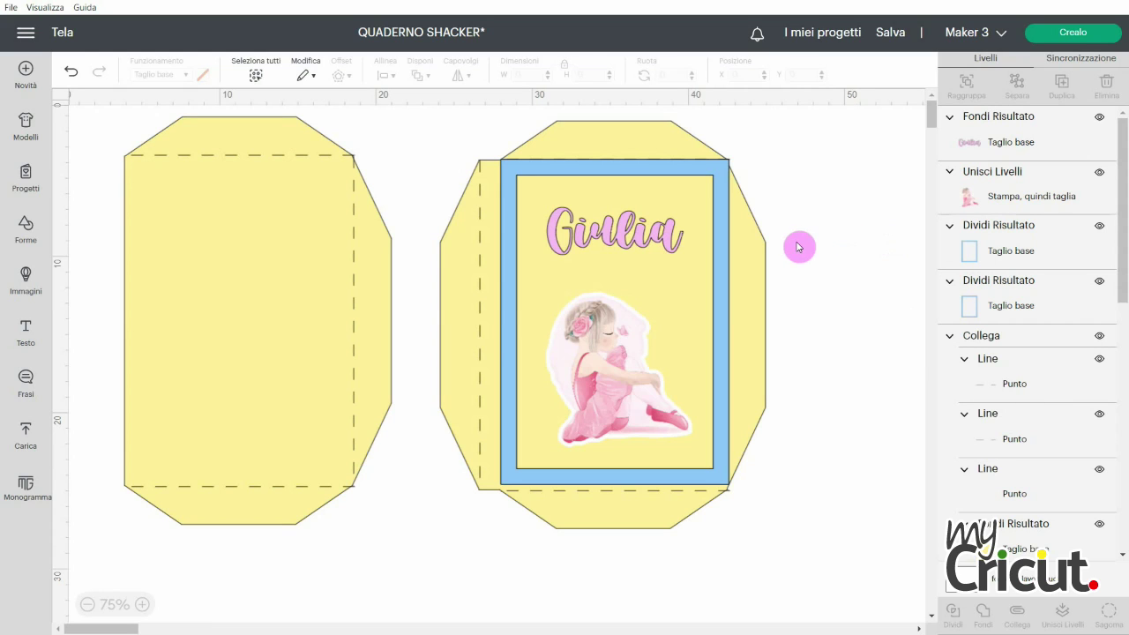
# - Save the project, accepting that it is no longer visible to others, and proceed to preparing it for cutting
pyautogui.click(888, 32)
pyautogui.click(900, 52)
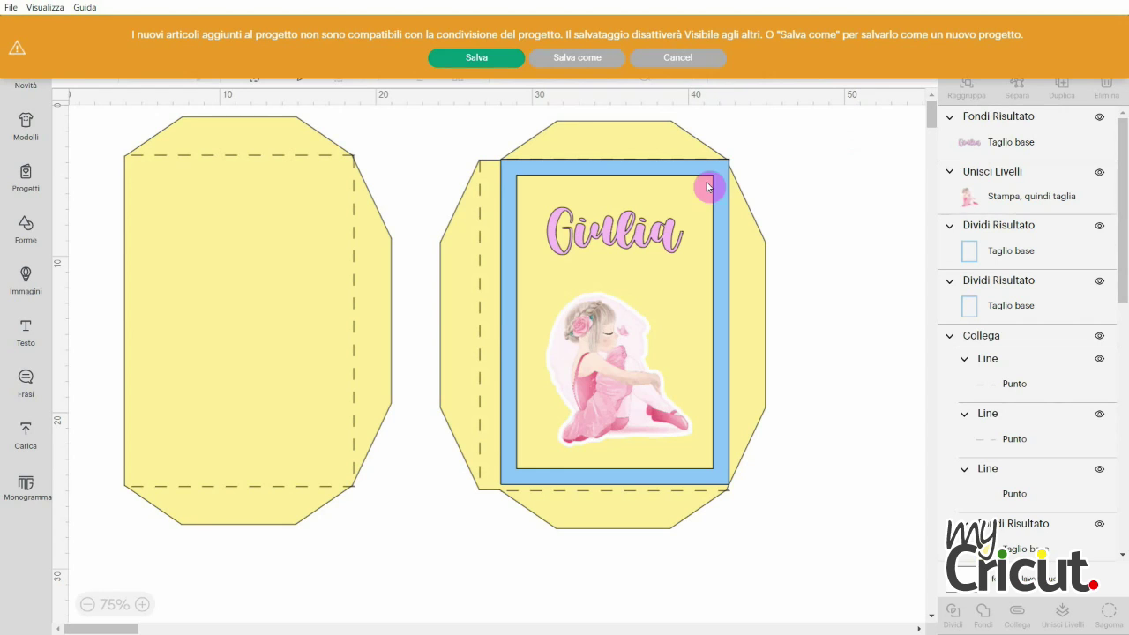
pyautogui.click(485, 59)
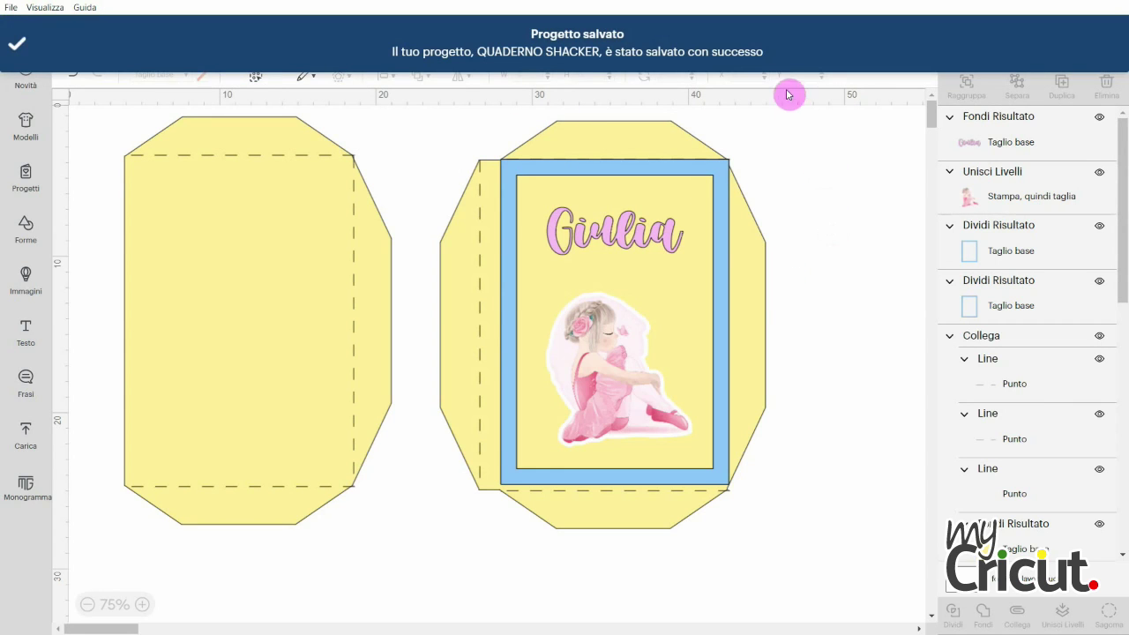
pyautogui.click(1051, 34)
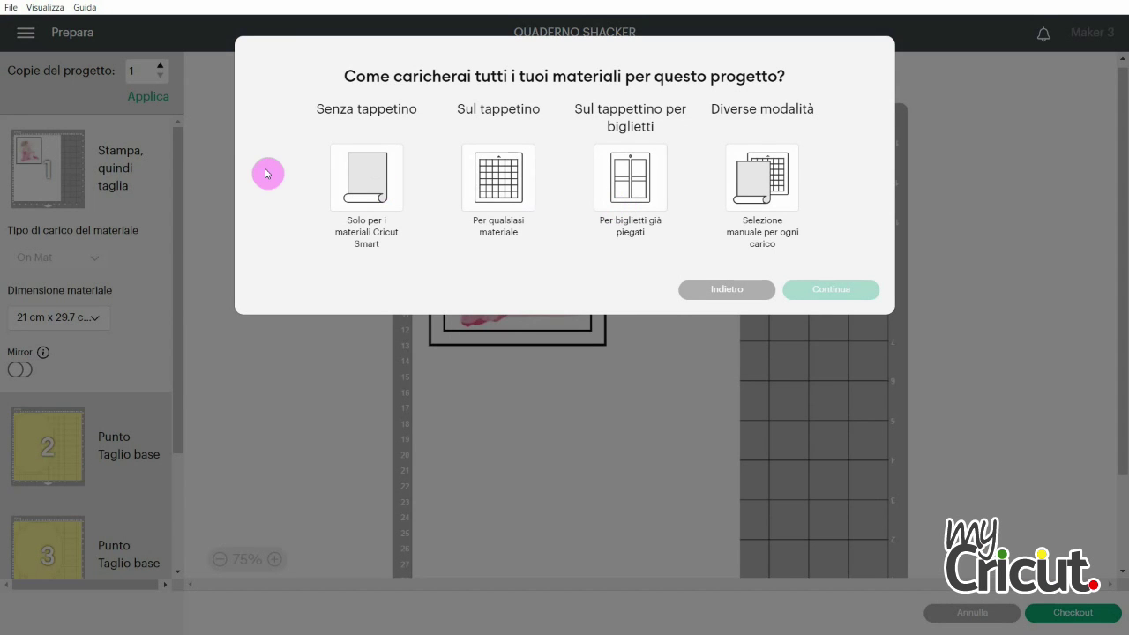
# - Choose to load all materials on a mat, and review the prepared mats with the blue frames
pyautogui.click(491, 181)
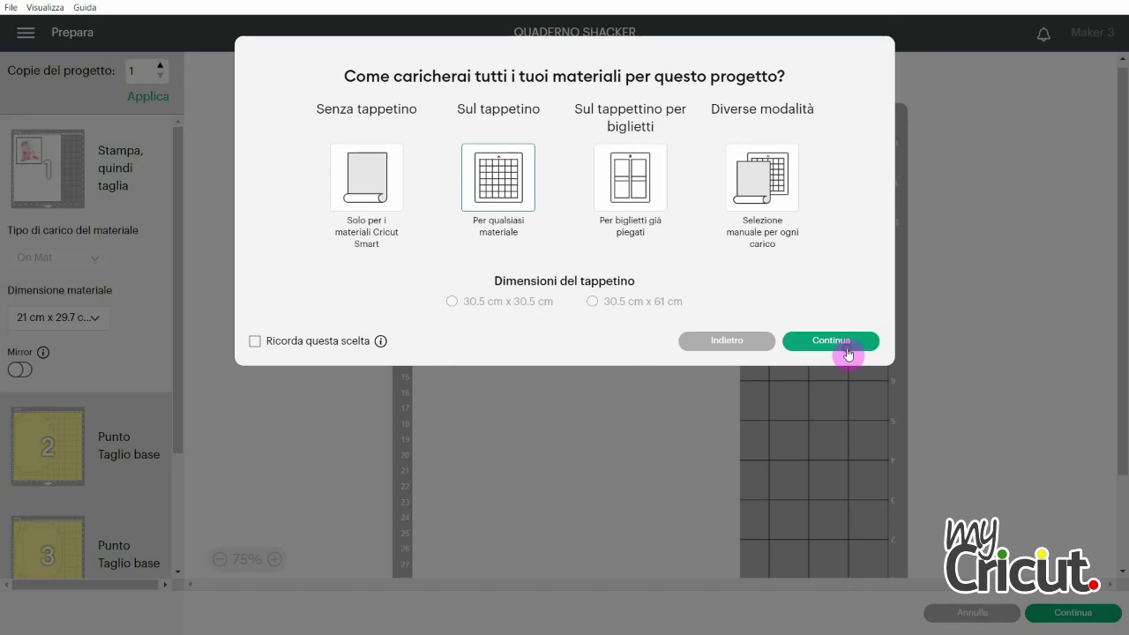
pyautogui.click(856, 344)
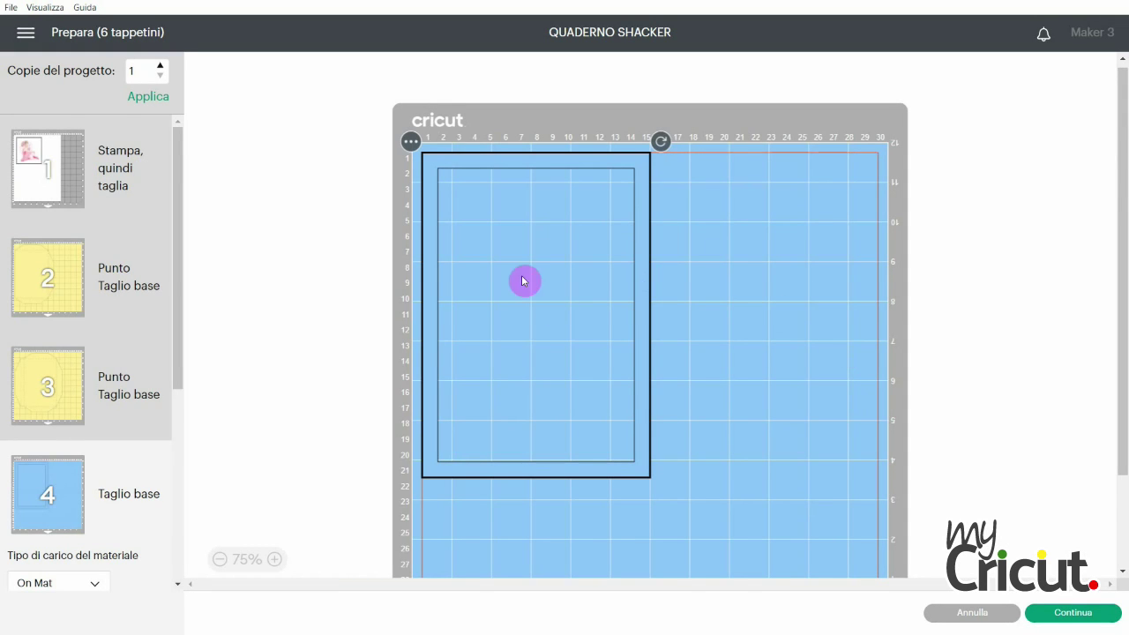
pyautogui.scroll(-2, 175, 367)
pyautogui.scroll(-3, 175, 367)
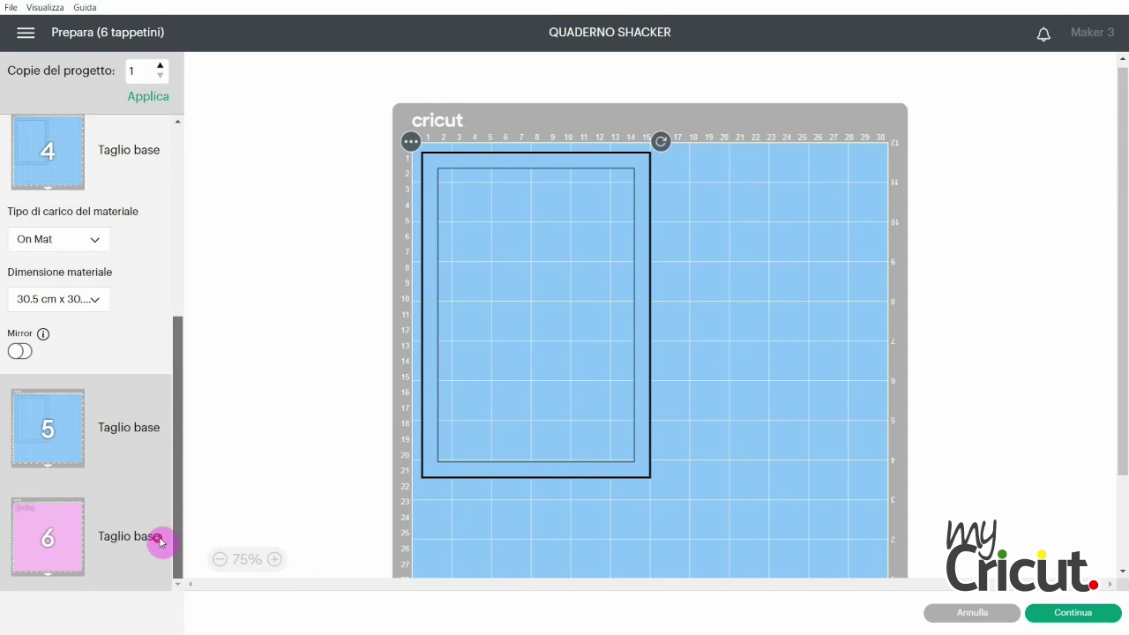
pyautogui.click(53, 432)
pyautogui.scroll(2, 179, 408)
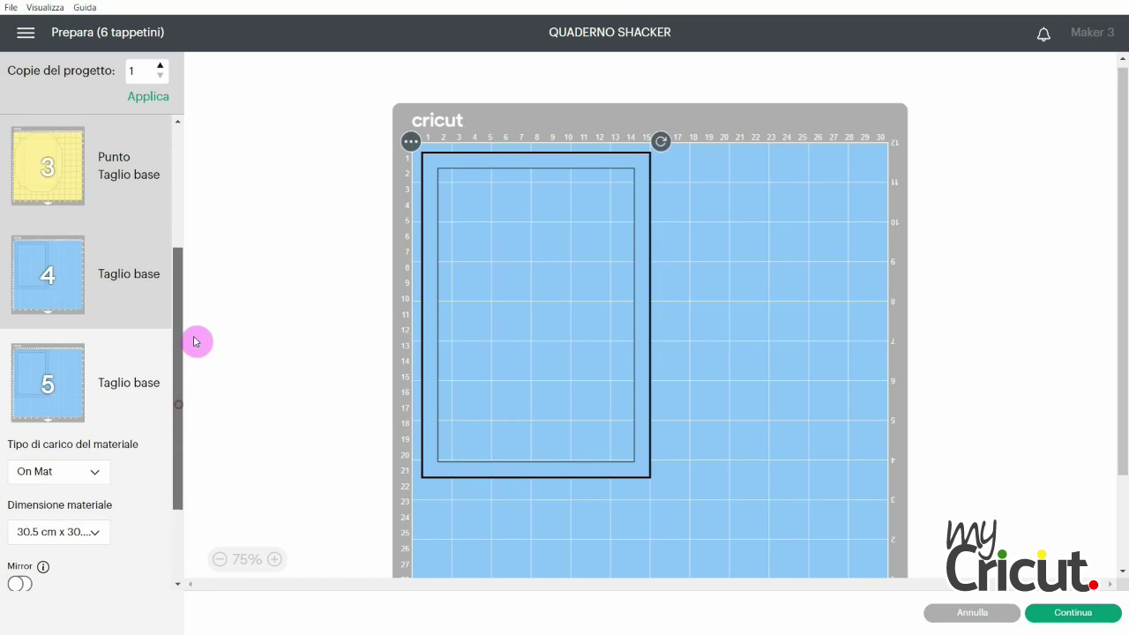
pyautogui.click(70, 259)
pyautogui.scroll(3, 164, 341)
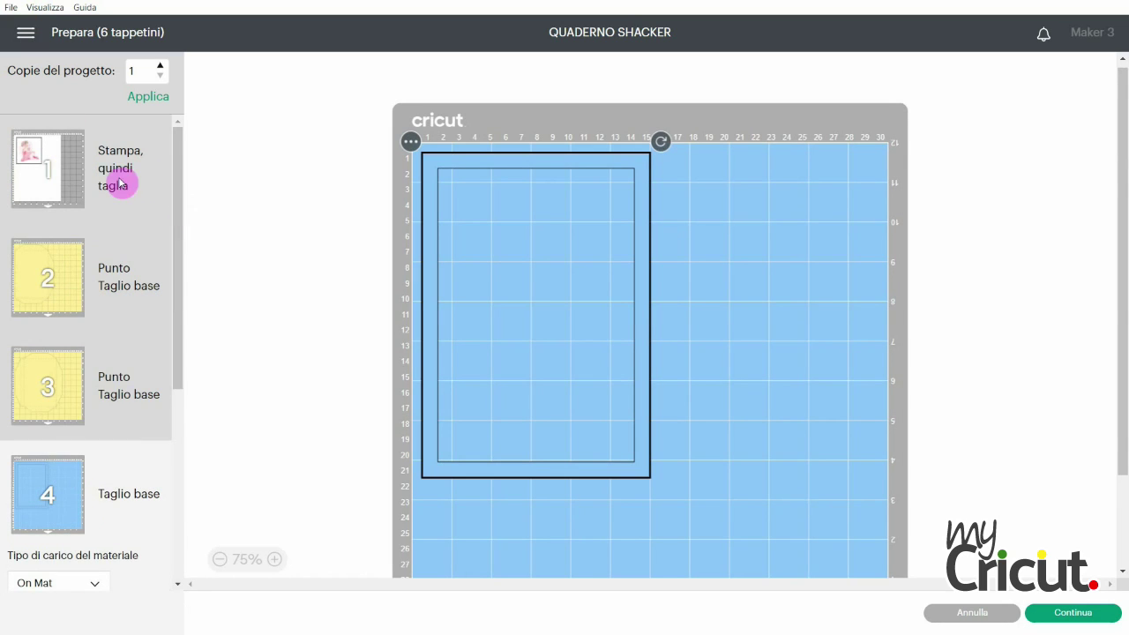
# - Examine the print-then-cut ballerina mat, the scored template mat and the pink name mat, and return to the canvas
pyautogui.click(61, 166)
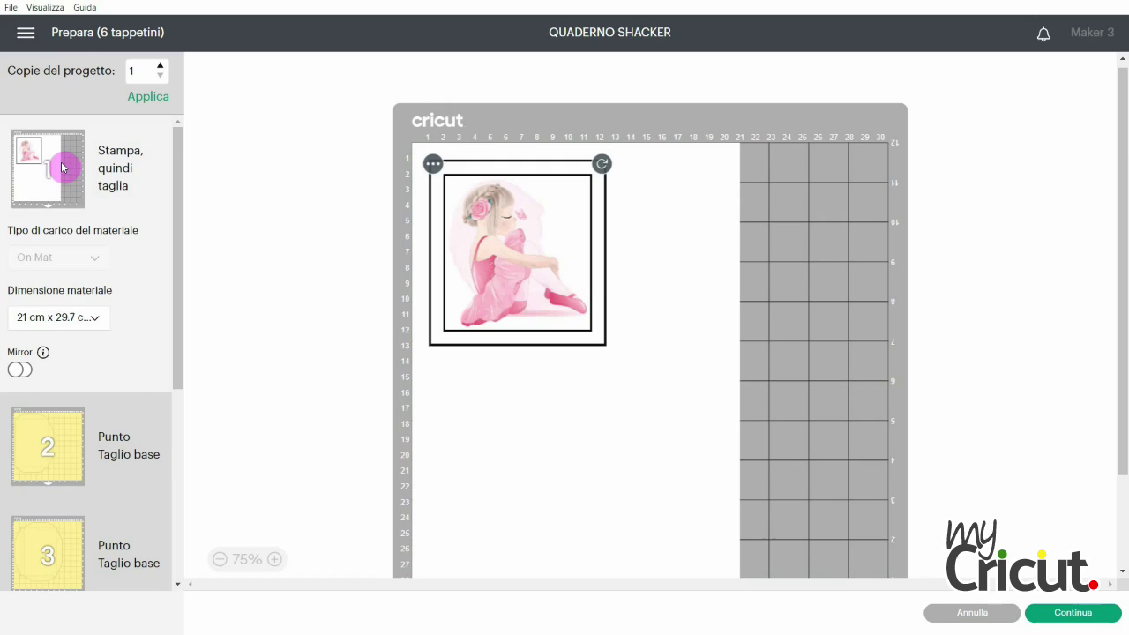
pyautogui.click(55, 432)
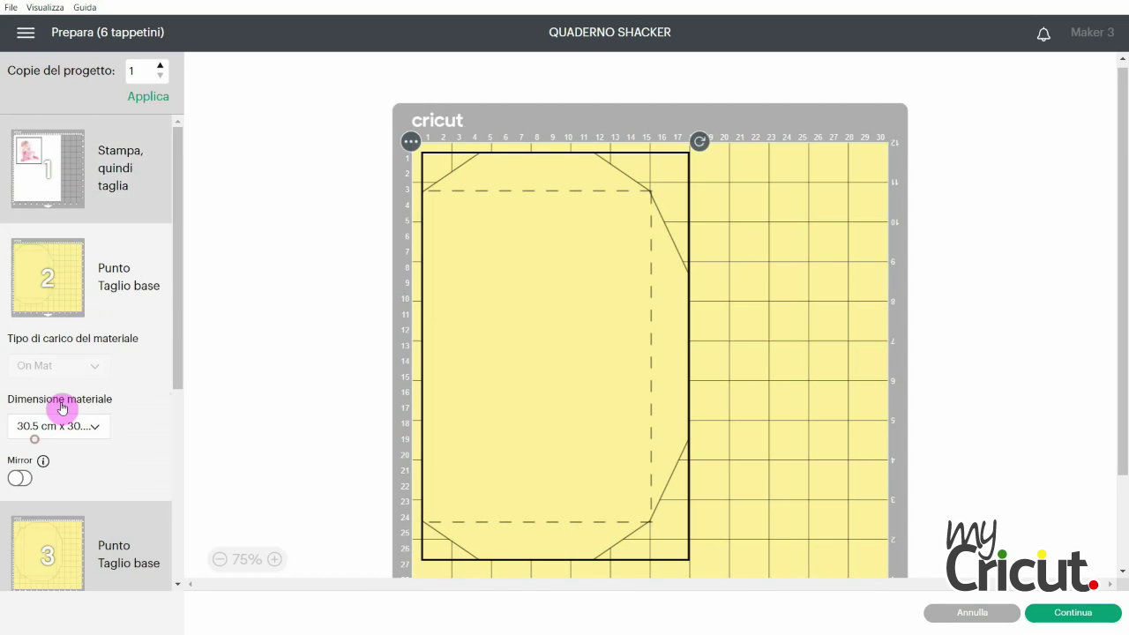
pyautogui.moveTo(174, 277); pyautogui.dragTo(171, 347)
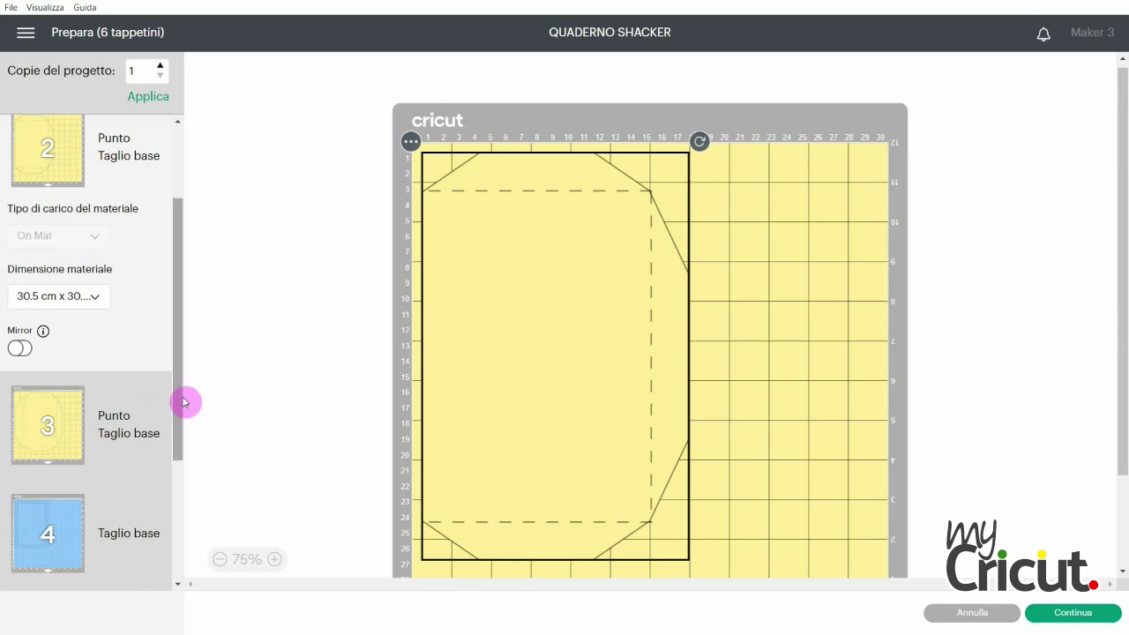
pyautogui.moveTo(192, 403); pyautogui.dragTo(181, 562)
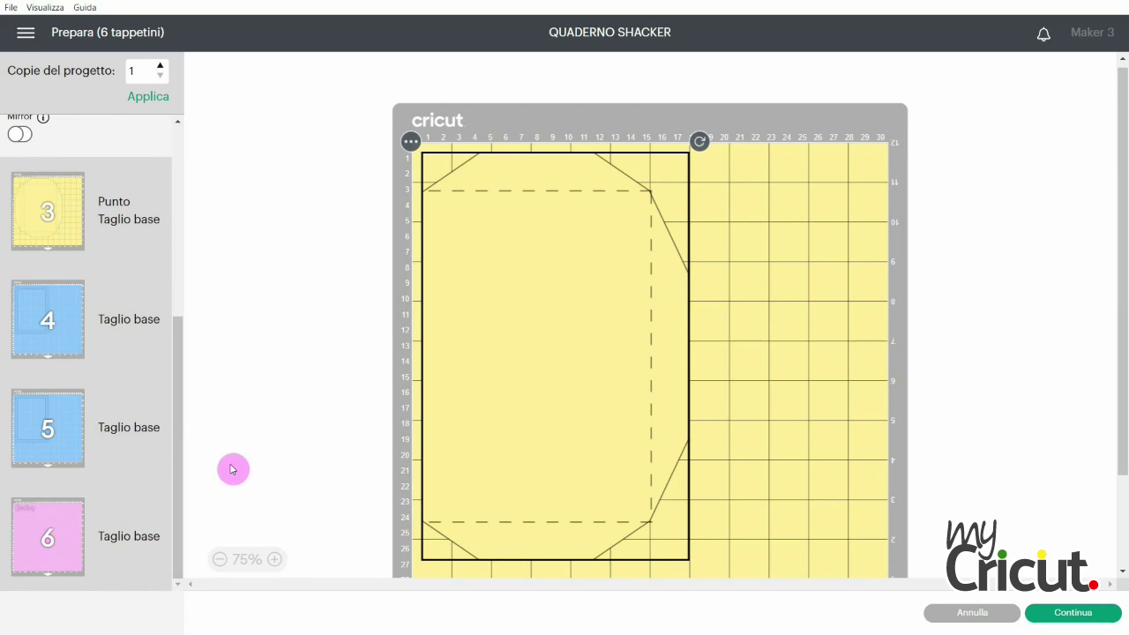
pyautogui.click(46, 529)
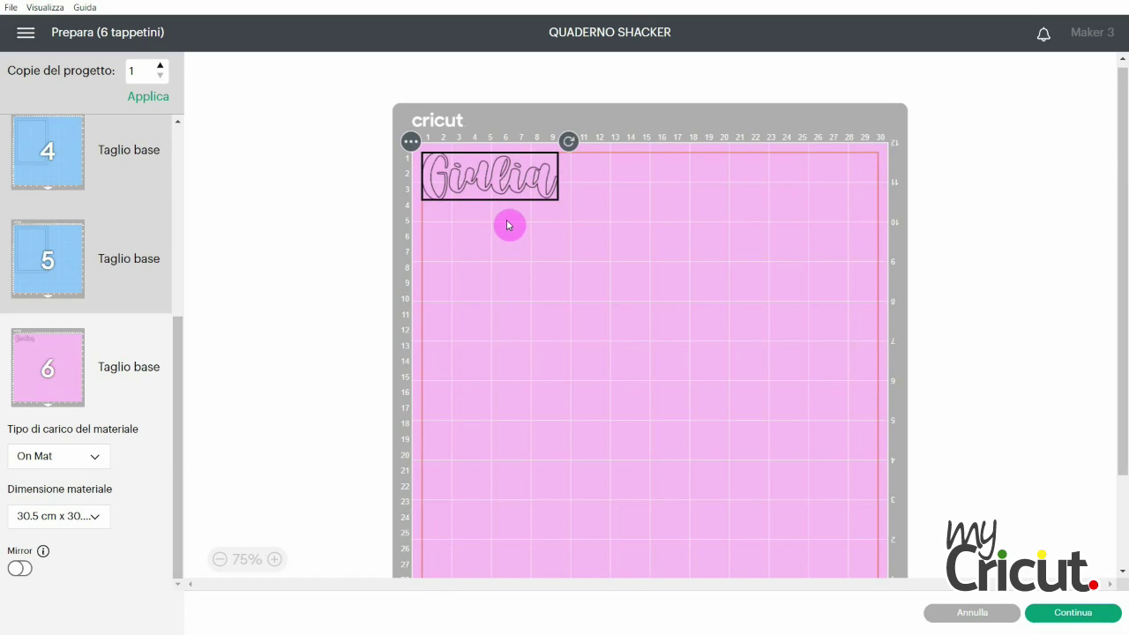
pyautogui.click(977, 617)
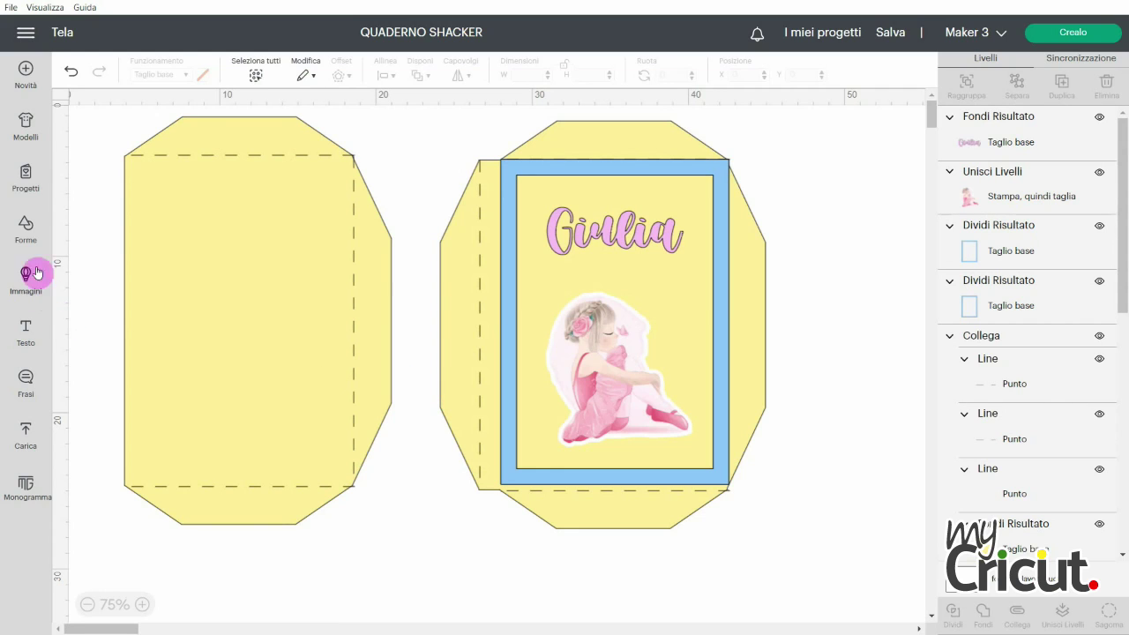
# - Add a square to the canvas and unlock its proportions
pyautogui.click(25, 238)
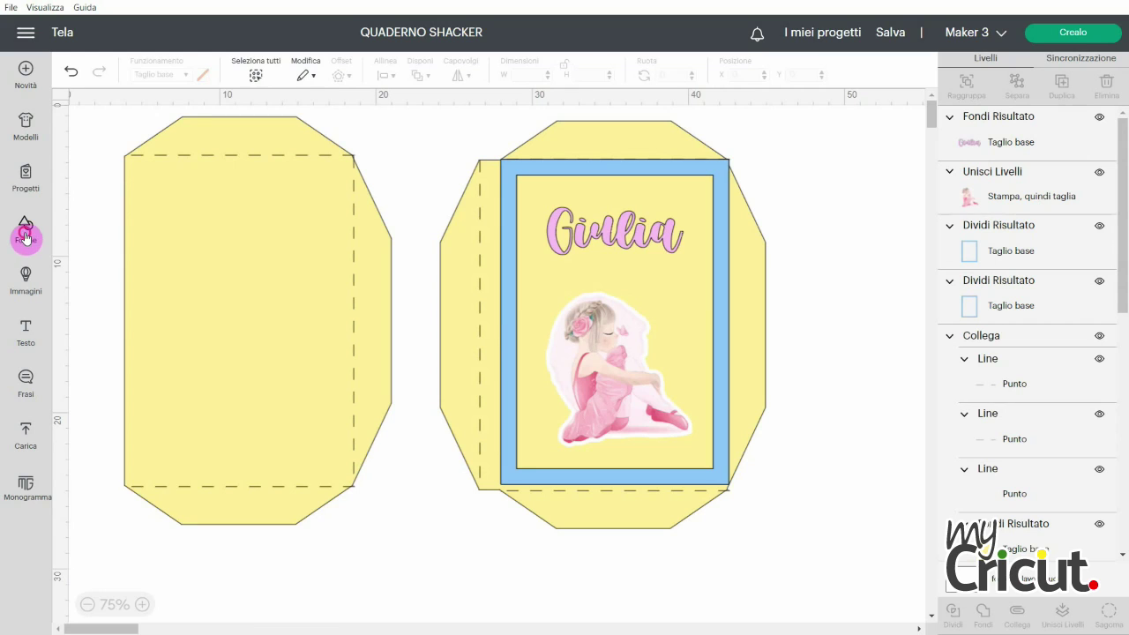
pyautogui.click(102, 393)
pyautogui.moveTo(111, 167); pyautogui.dragTo(618, 313)
pyautogui.click(564, 70)
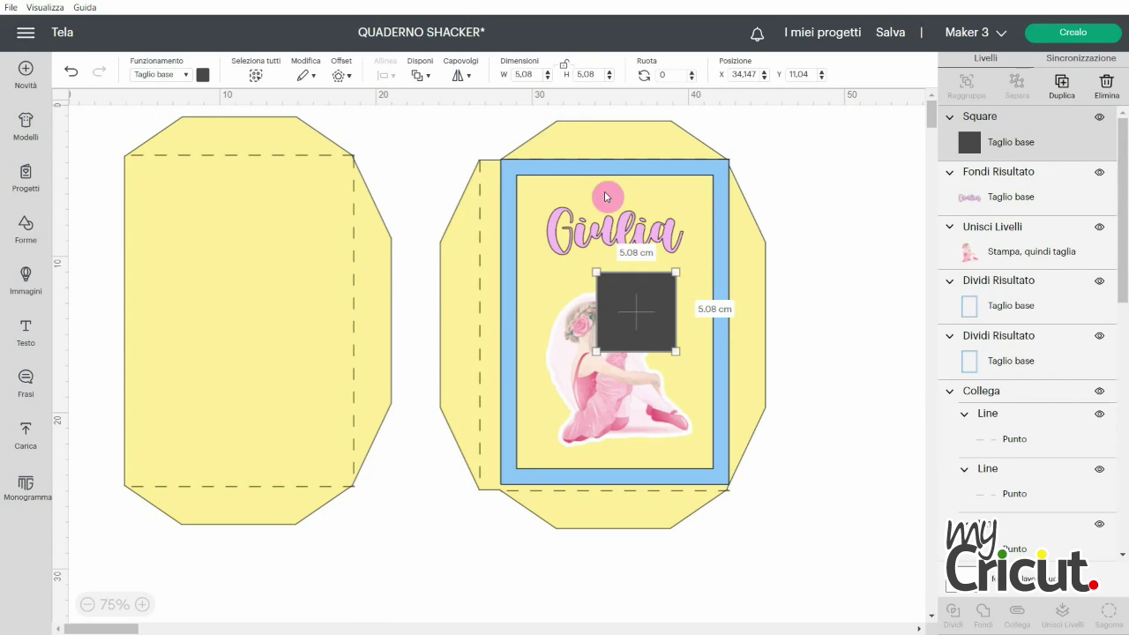
# - Resize the new square to 14.6 cm wide and 20.8 cm high
pyautogui.click(535, 72)
pyautogui.write('14')
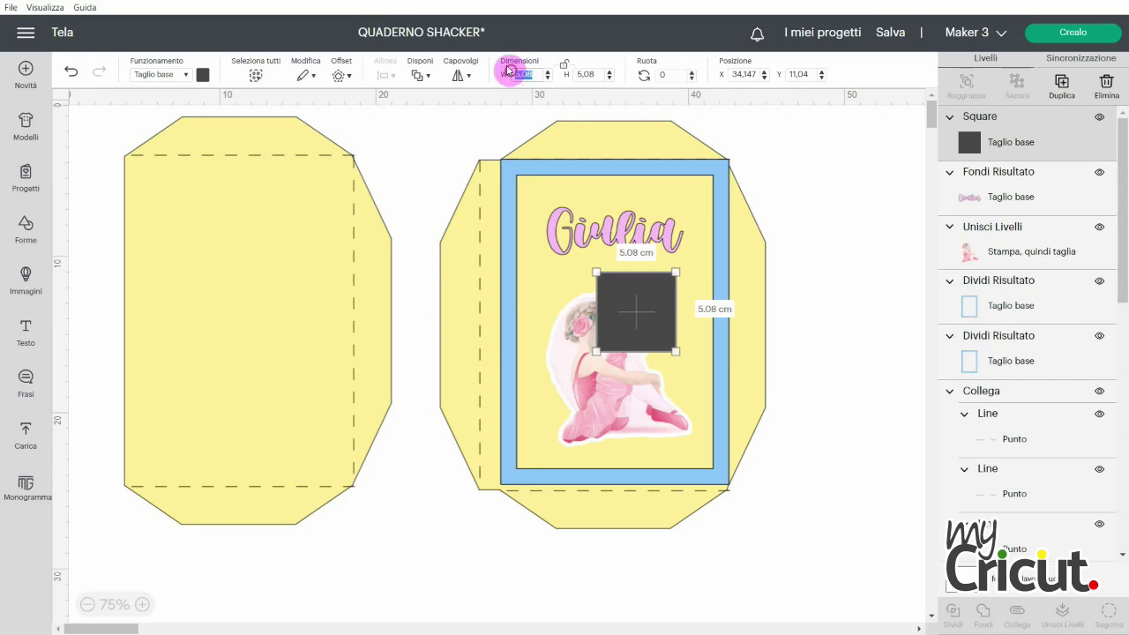
pyautogui.write(',6')
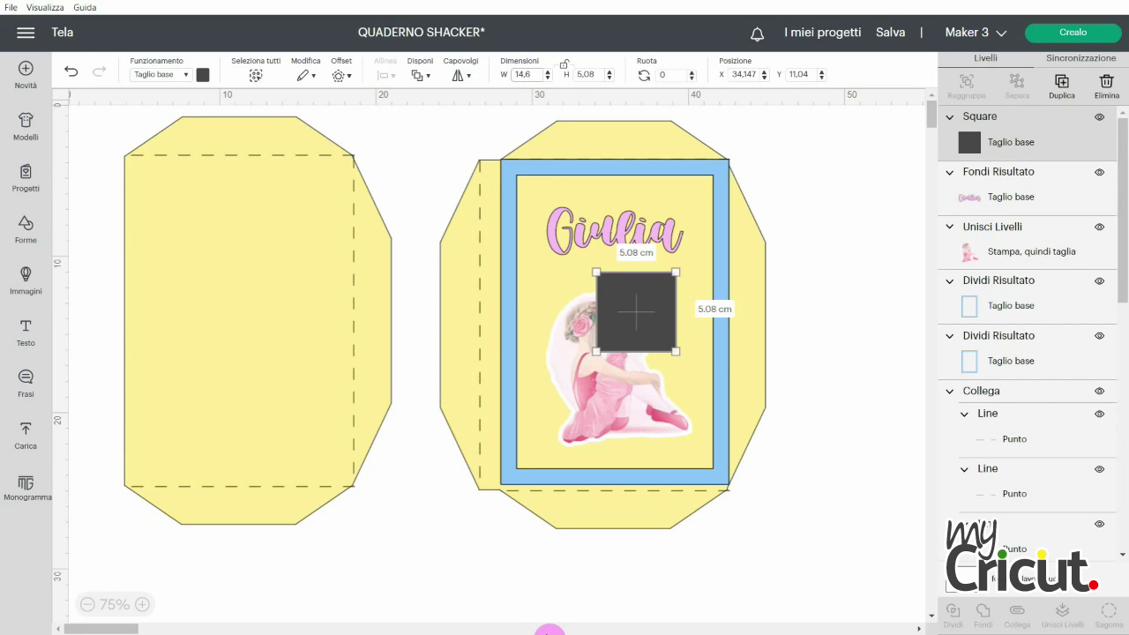
pyautogui.press('Tab')
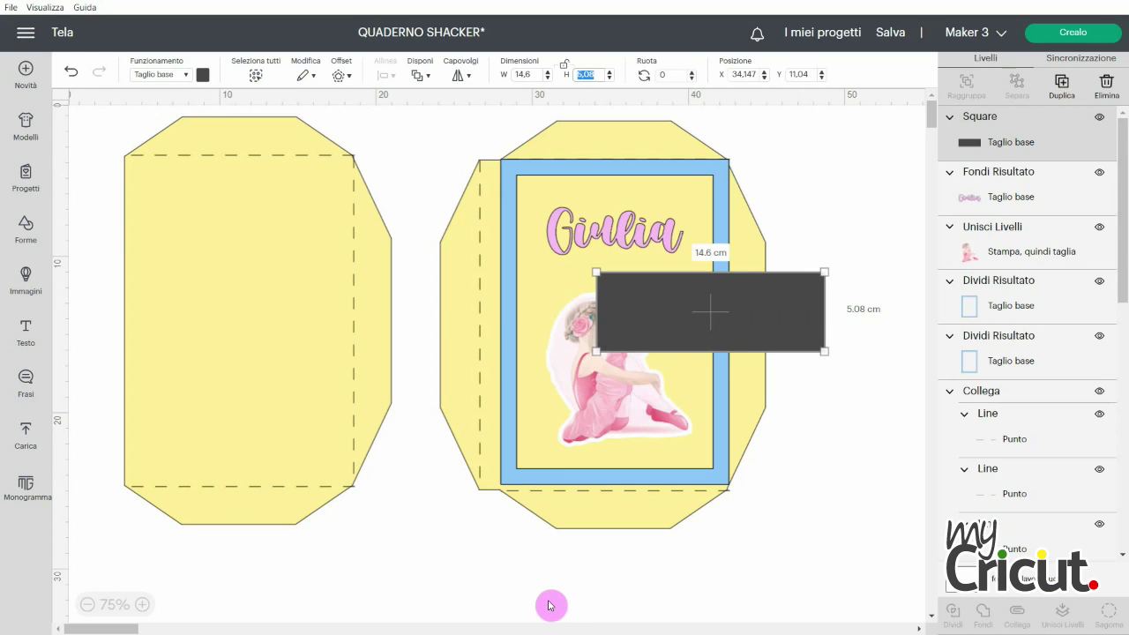
pyautogui.write('20,8')
pyautogui.press('Return')
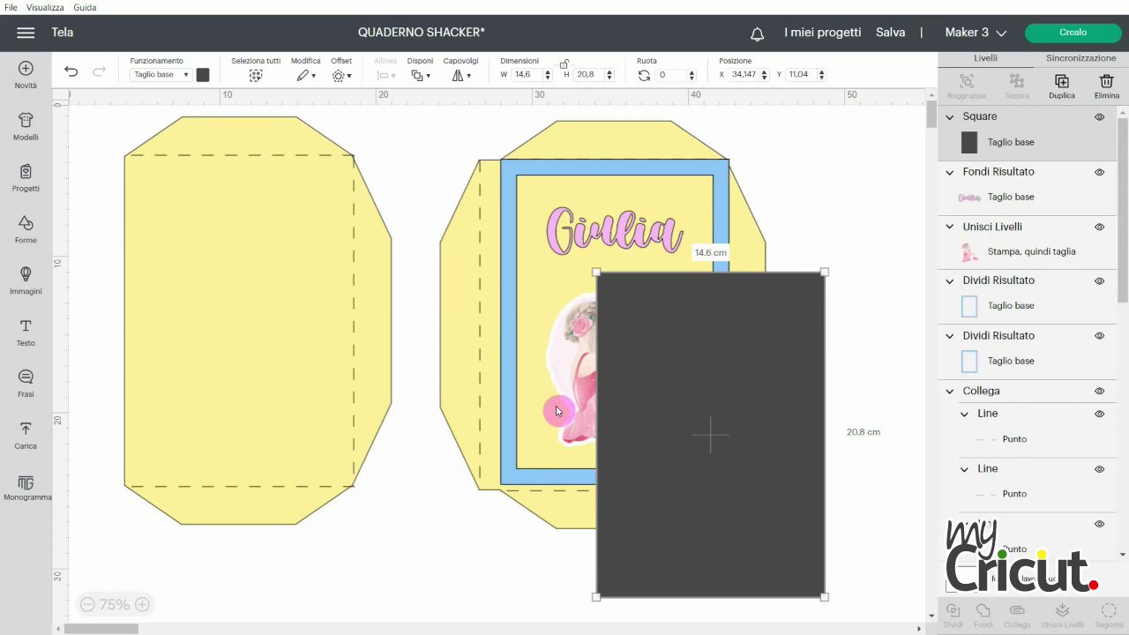
# - Color the new rectangle a paler blue than the frames, #bde2ff
pyautogui.click(202, 74)
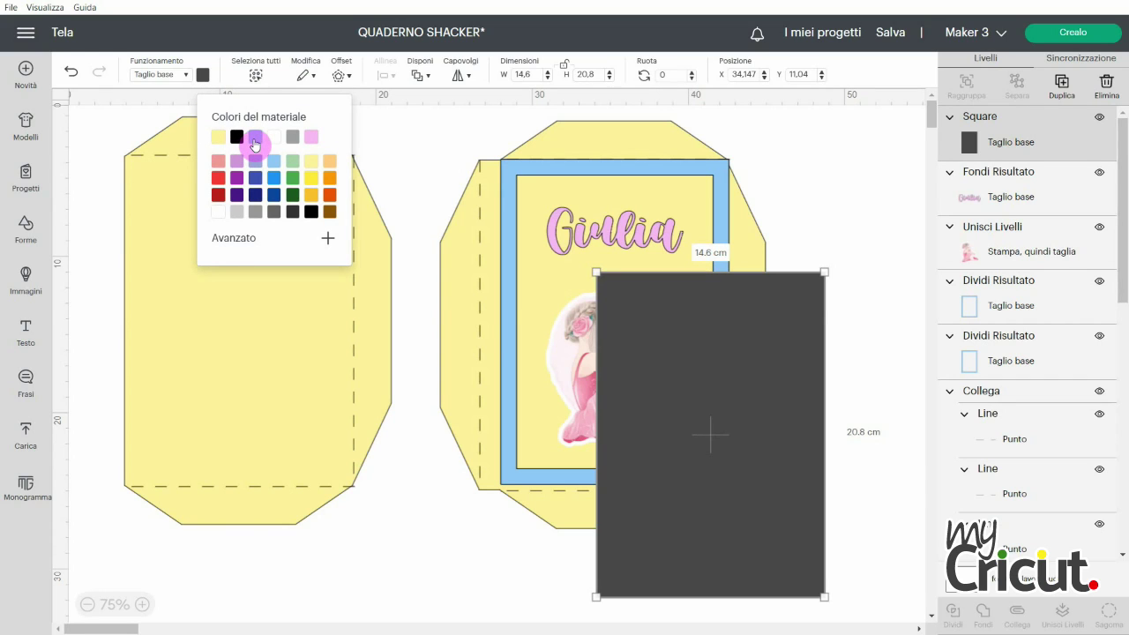
pyautogui.click(254, 140)
pyautogui.click(326, 239)
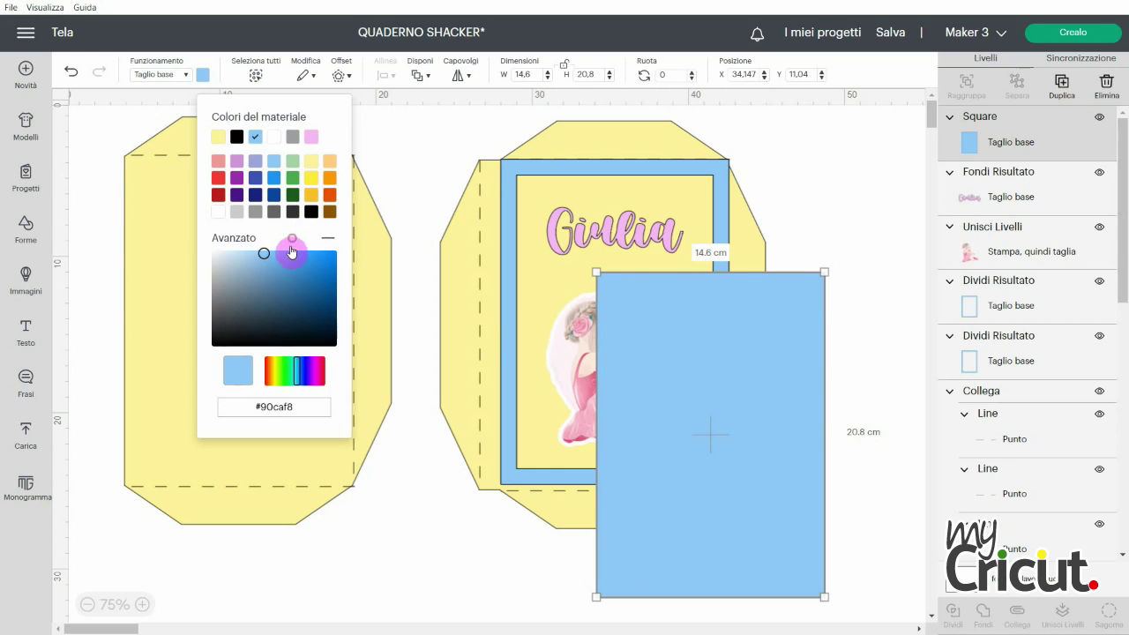
pyautogui.moveTo(261, 255); pyautogui.dragTo(245, 251)
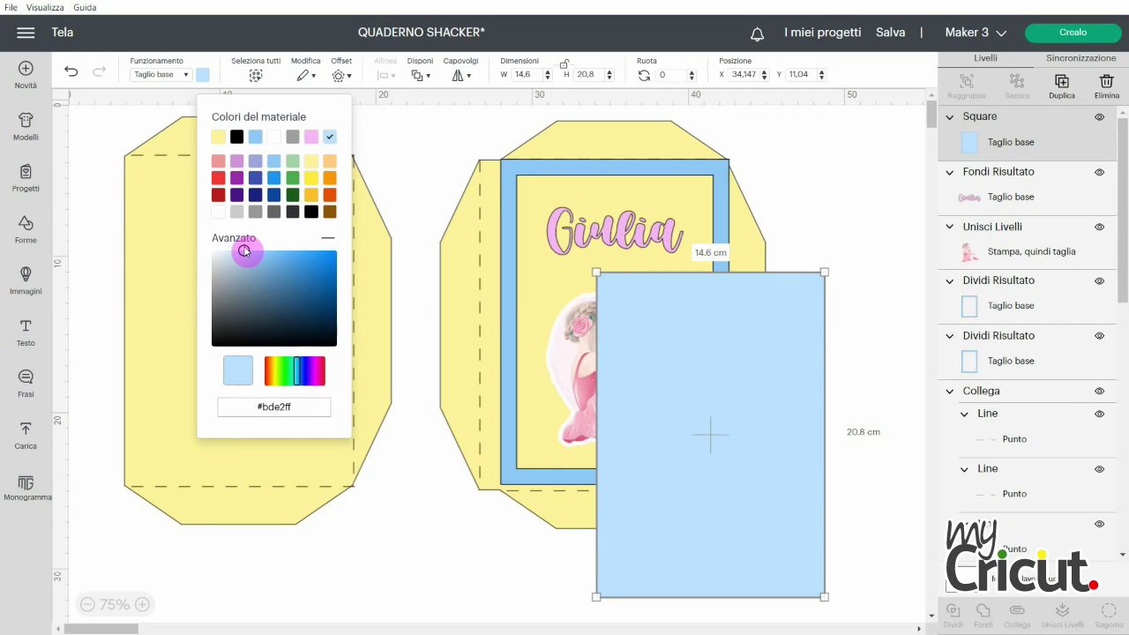
pyautogui.click(456, 164)
# - Move the pale blue rectangle over the plain yellow template, to about X 10.3 and Y 3.9 cm, and save the project
pyautogui.moveTo(727, 424); pyautogui.dragTo(307, 287)
pyautogui.click(893, 36)
pyautogui.click(896, 56)
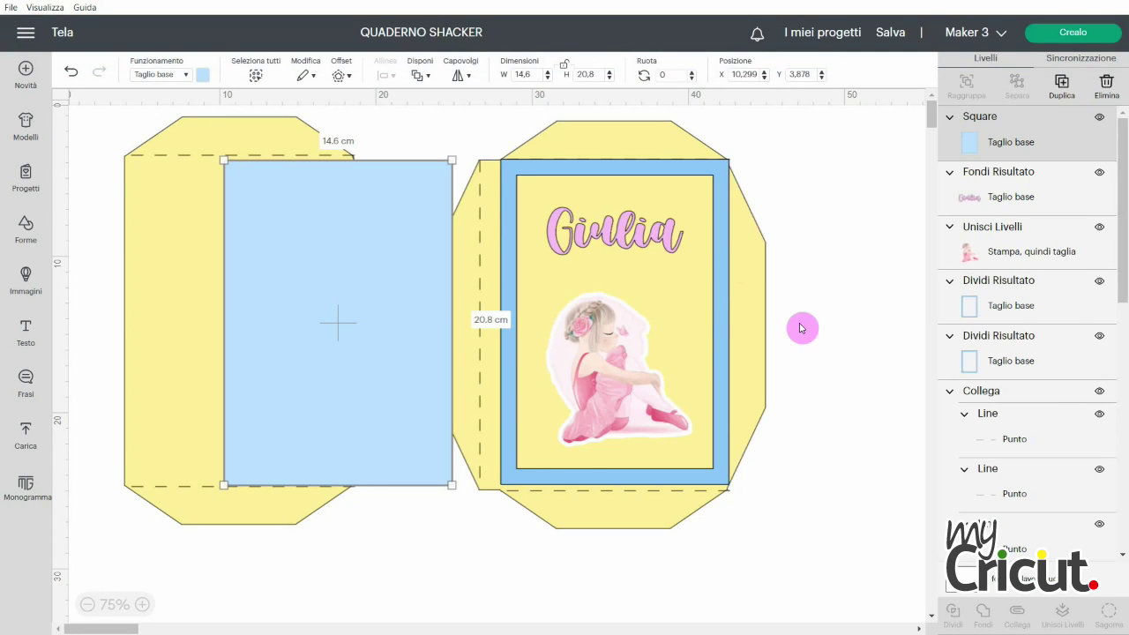
pyautogui.click(625, 345)
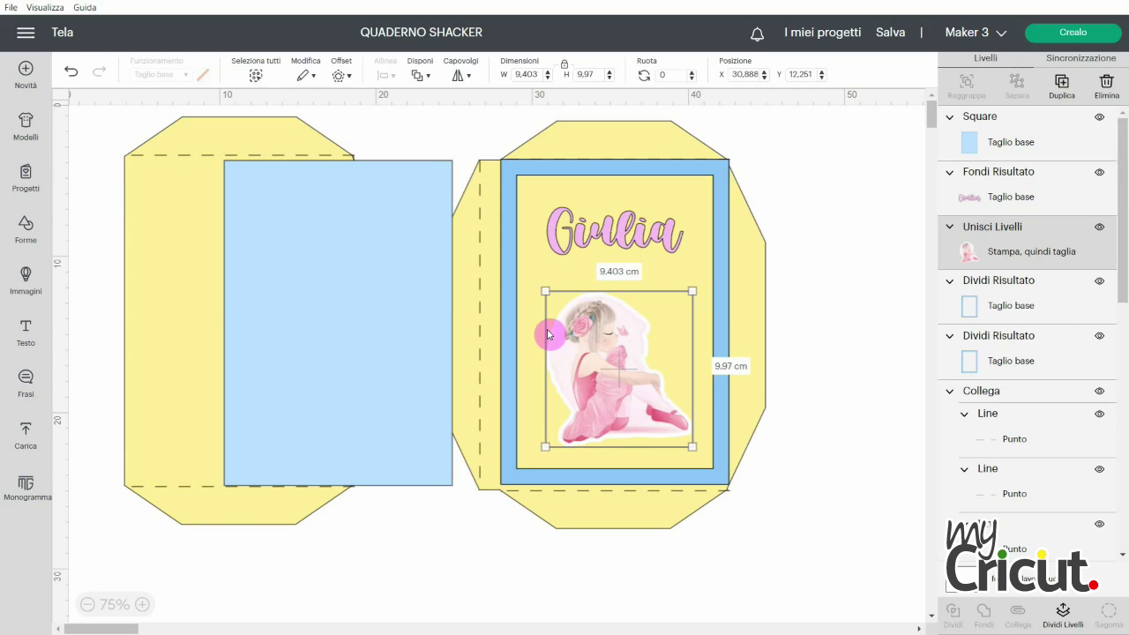
pyautogui.click(611, 230)
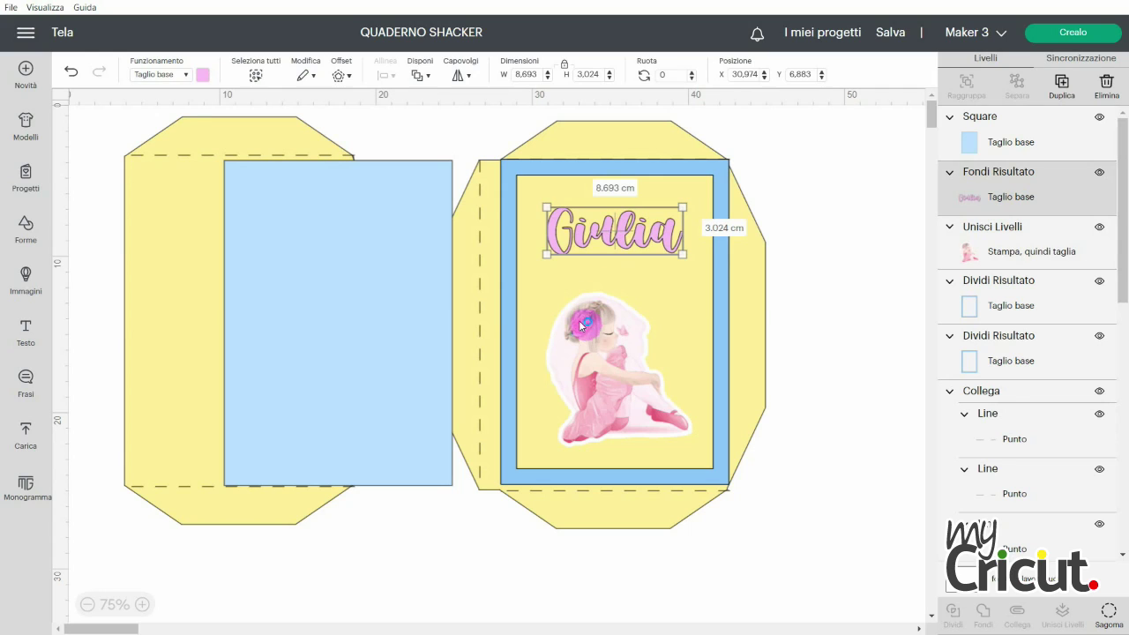
pyautogui.click(280, 317)
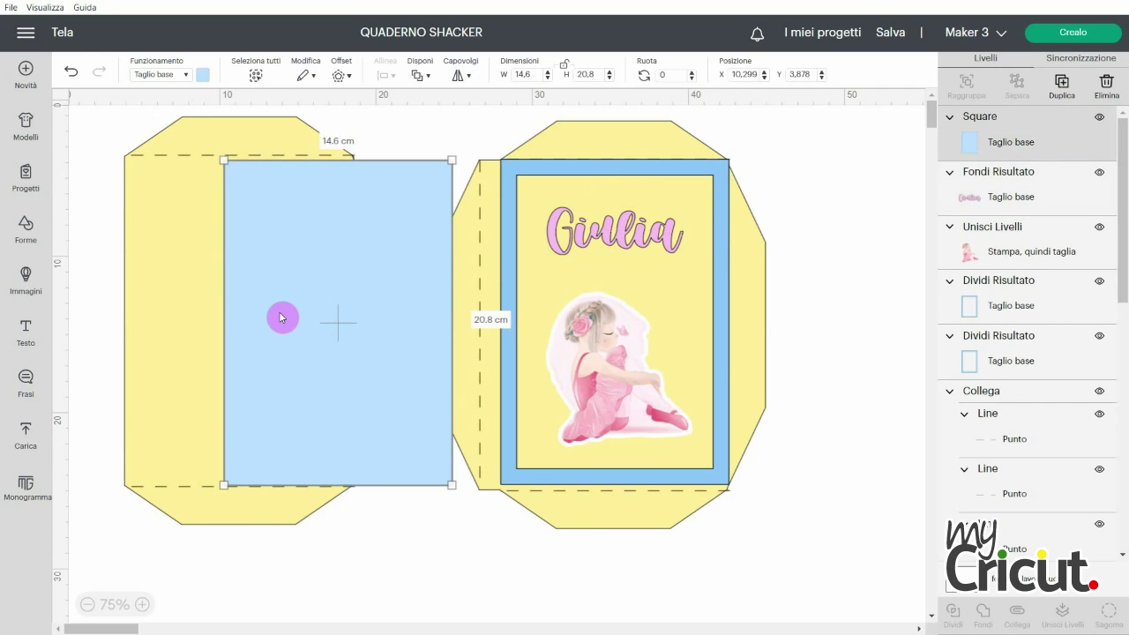